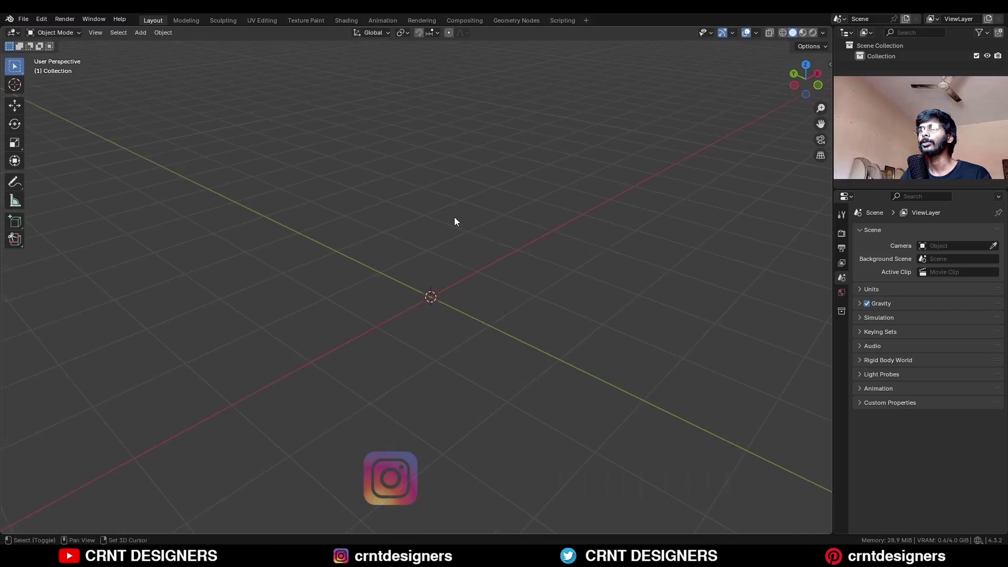
Add a round cube using the Capsule preset and set its arc divisions to 4.
key(shift+a)
mouse_move(451, 217)
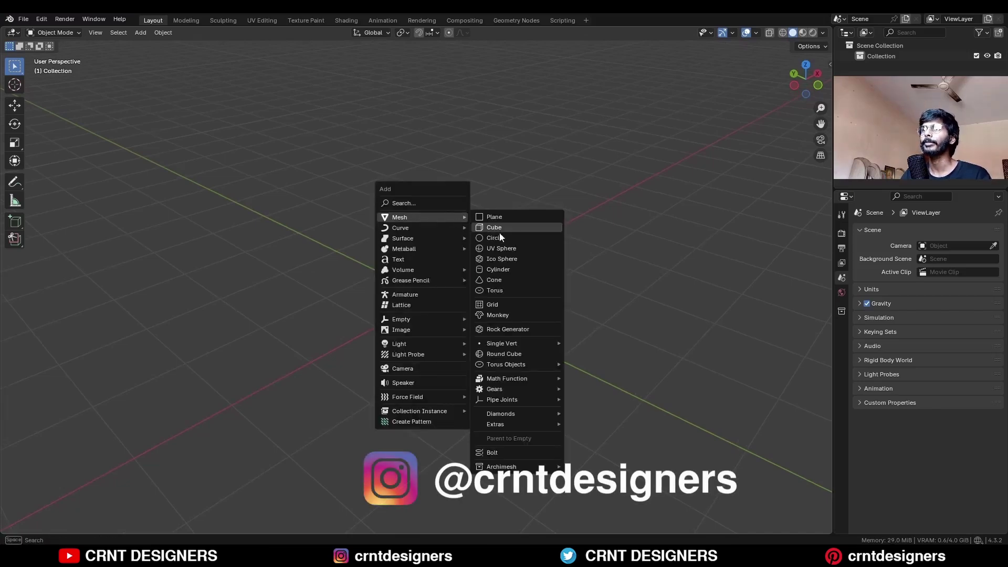
click(501, 355)
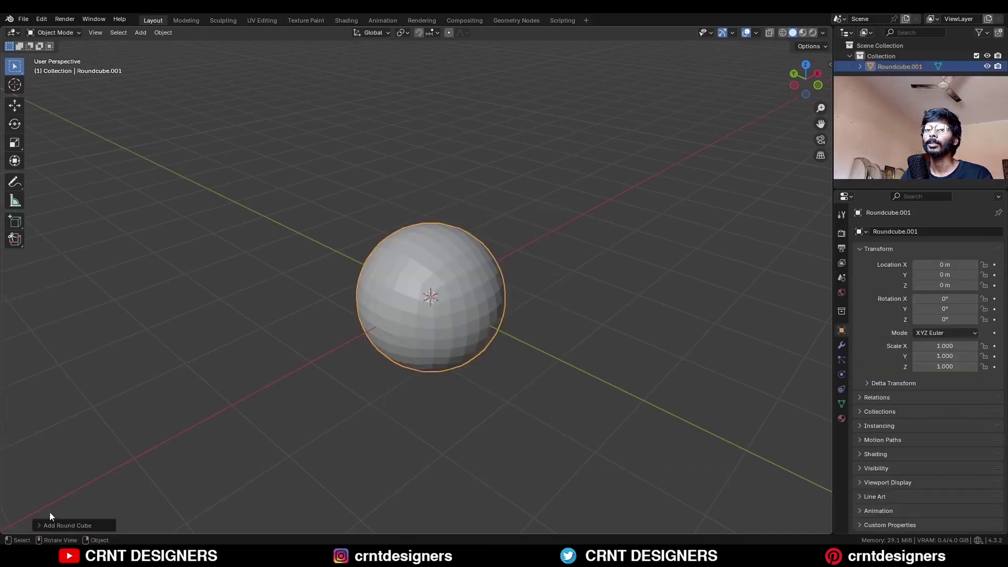
click(52, 525)
click(101, 261)
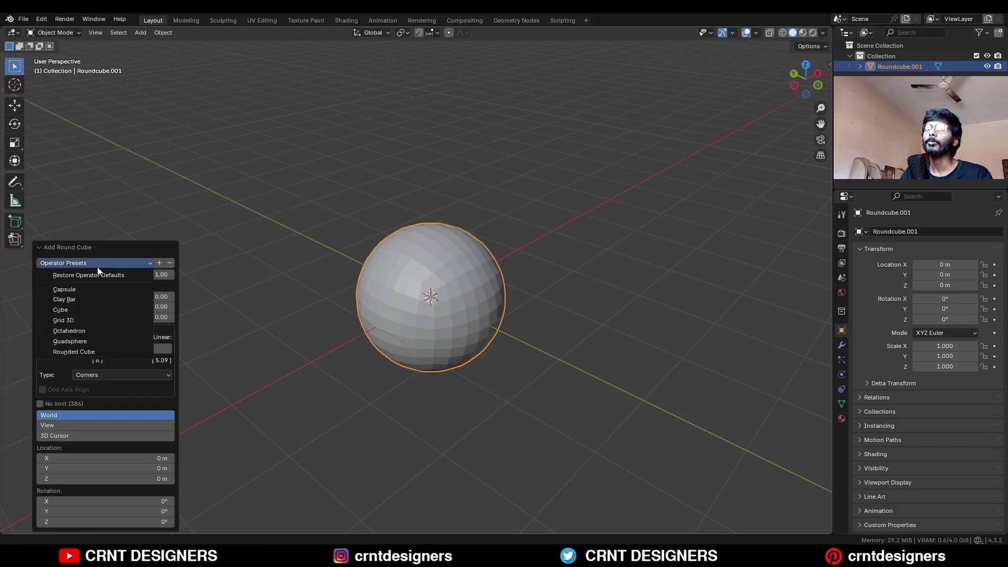
click(64, 289)
click(77, 349)
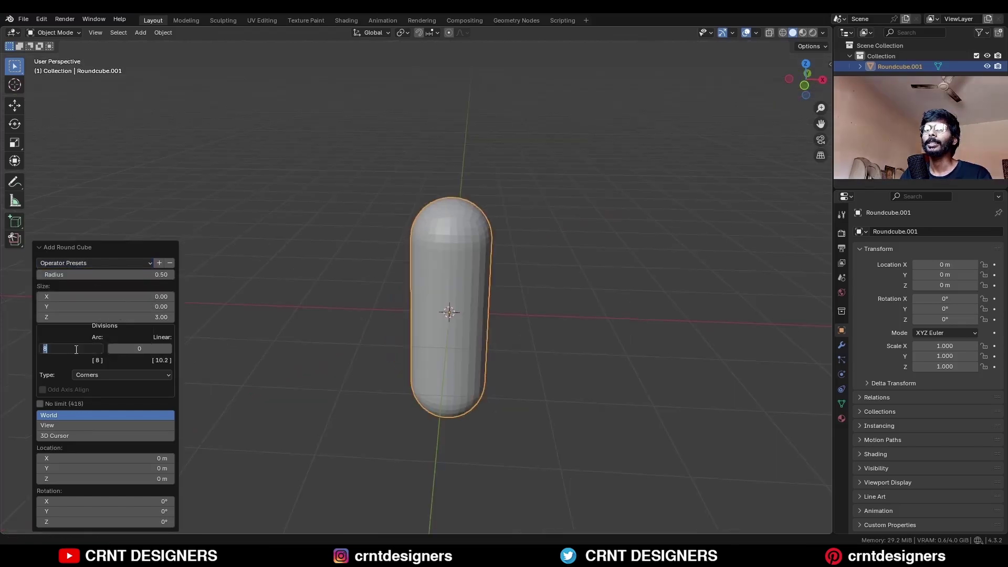
key(Return)
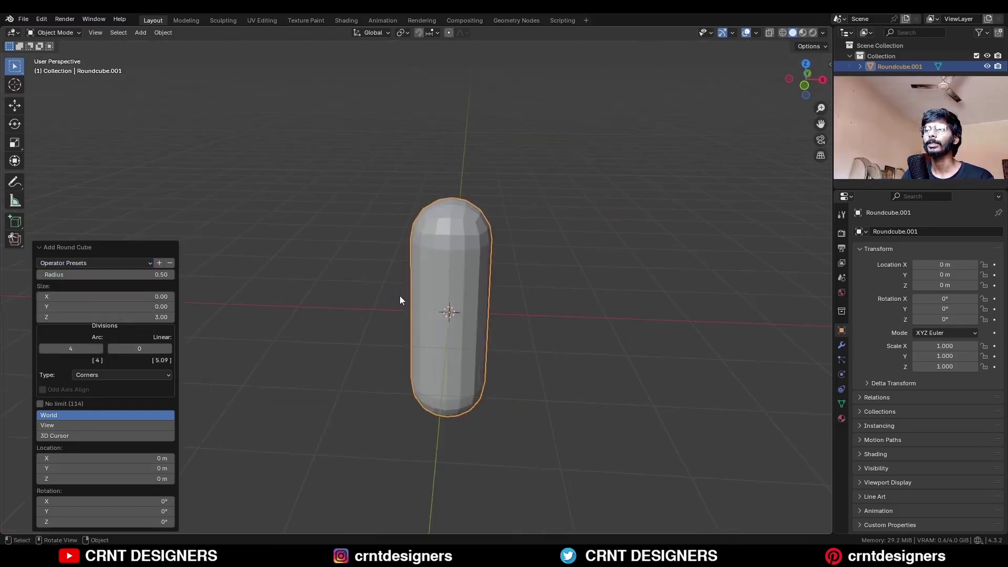
Rotate the capsule 90° in the front view so that it lies horizontally along the X axis.
key(KP_1)
key(r)
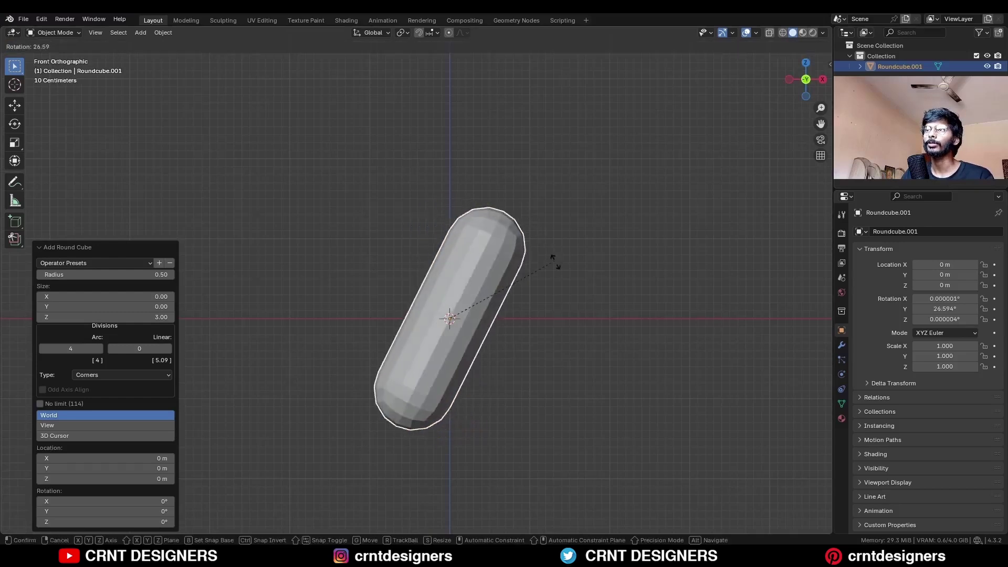
click(545, 381)
Delete the vertices of the capsule's lower half, keeping the half above the centre line.
scroll(587, 347, up, 1)
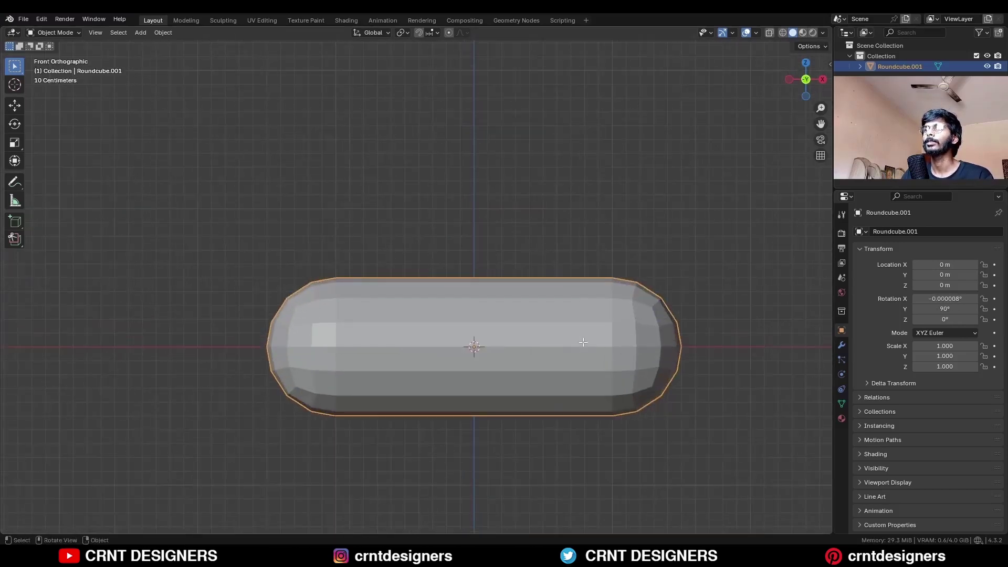
key(Tab)
drag(722, 481, 191, 356)
key(x)
click(455, 312)
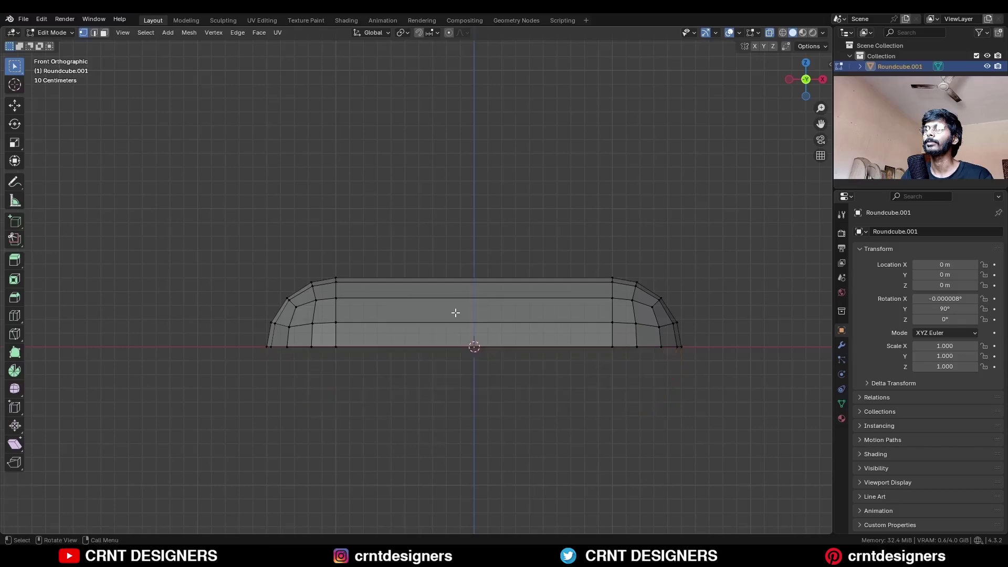
Extrude the open bottom edge loop of the half capsule 0.2 m downward and return to Object Mode.
alt+click(482, 337)
key(shift+space)
key(g)
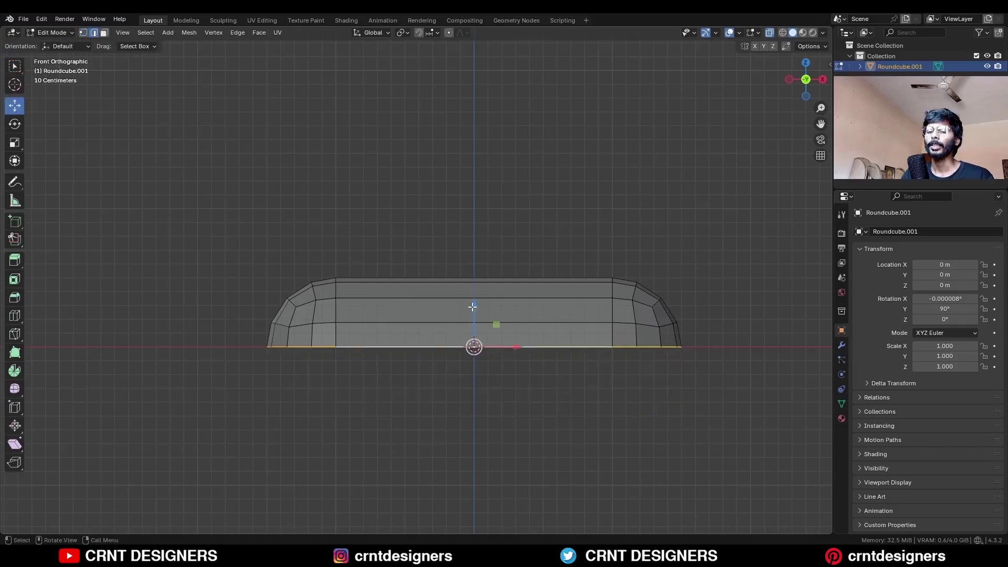
key(e)
click(475, 334)
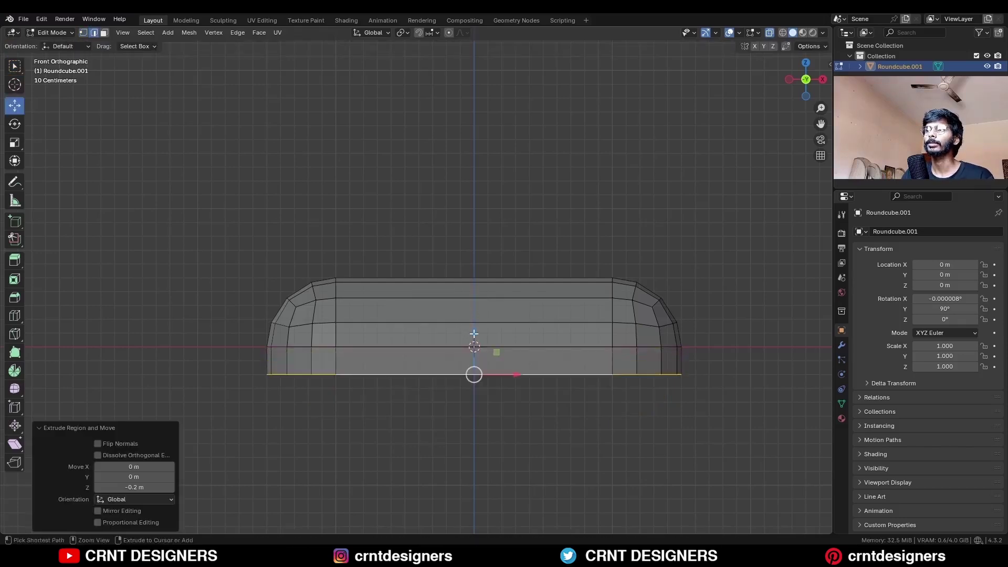
click(742, 265)
key(alt+z)
key(ctrl+z)
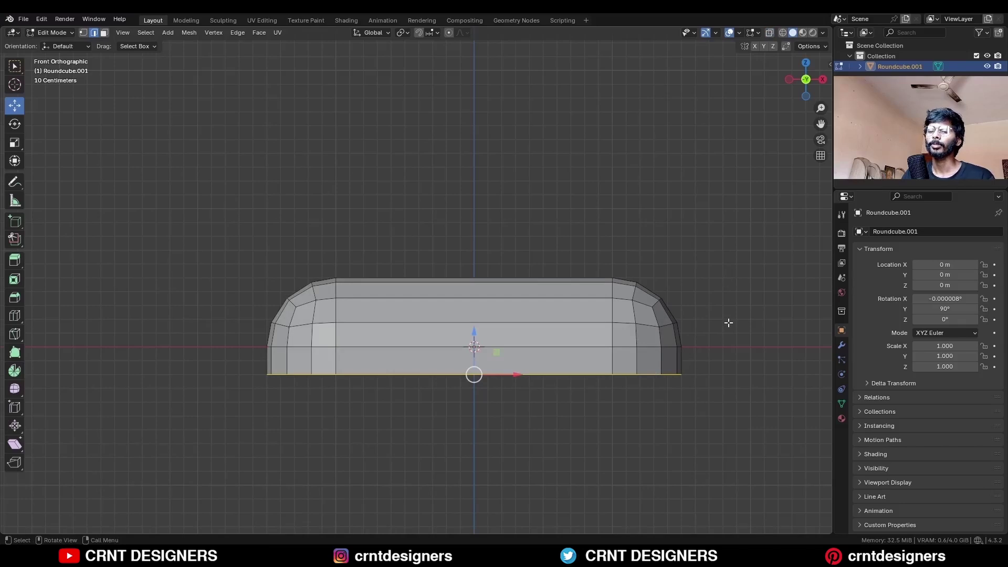
key(Tab)
click(719, 326)
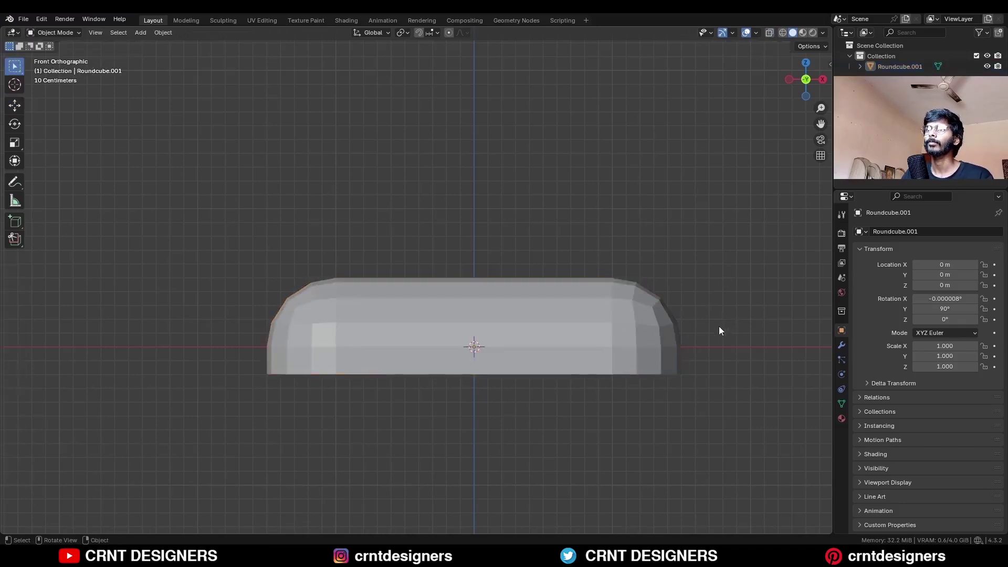
Add a cylinder with 16 vertices and rotate it 90° in the front view to lie along the capsule.
mouse_move(719, 326)
middle_down()
mouse_move(518, 338)
mouse_move(591, 284)
mouse_move(695, 330)
mouse_move(731, 321)
mouse_move(712, 326)
middle_up()
click(804, 82)
key(shift+a)
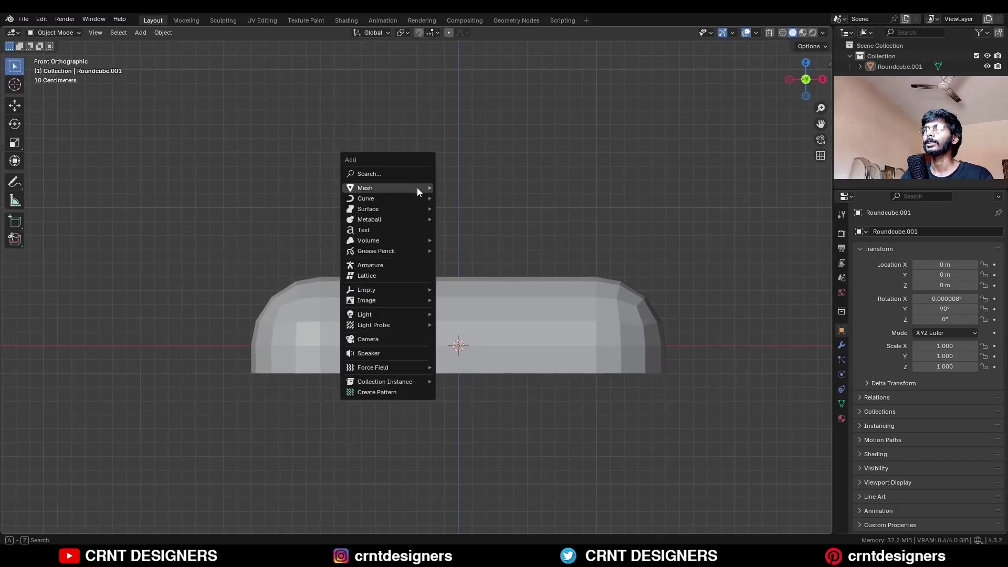
mouse_move(417, 188)
click(476, 240)
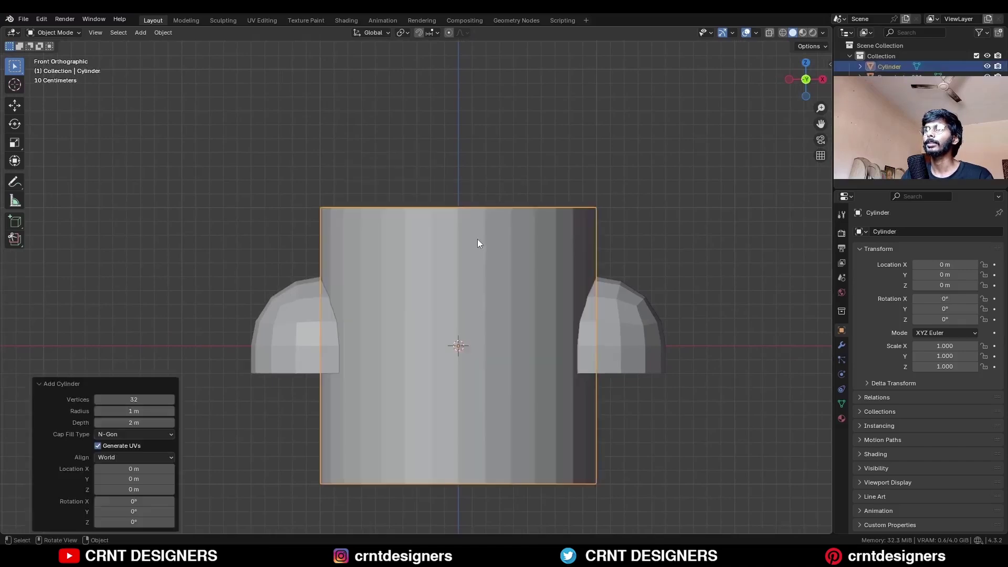
click(129, 398)
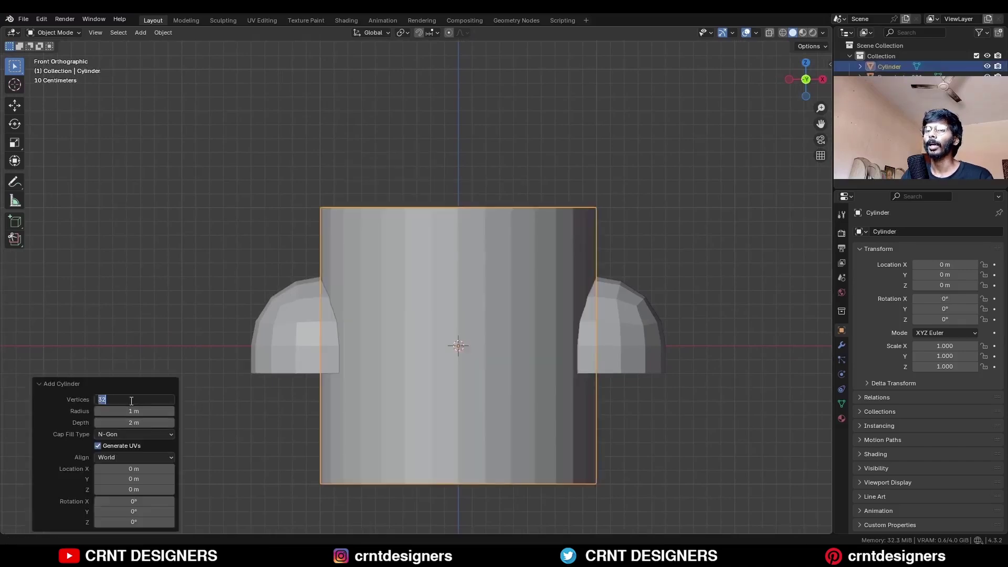
text(16)
key(Return)
text(r90)
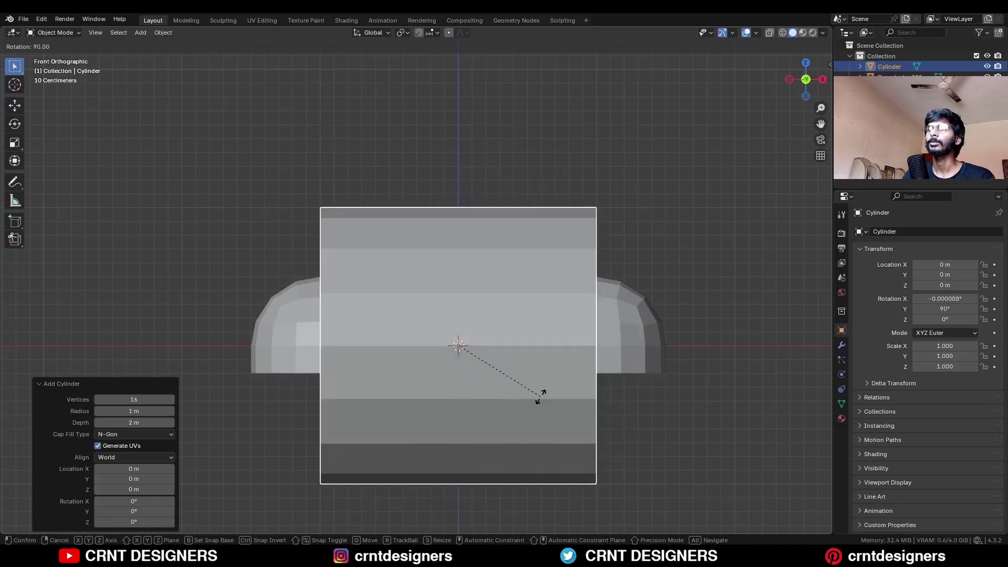
key(Return)
Scale the cylinder by 2.5 along X, by 0.2 overall and by 3.7 along X so it extends past both capsule ends.
key(s)
key(x)
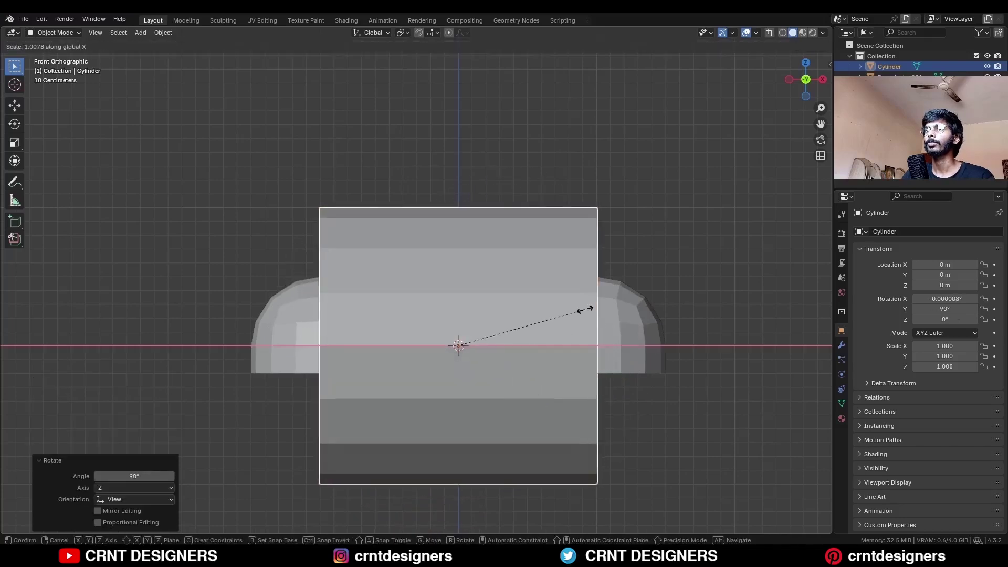
ctrl+click(779, 308)
text(s0.2)
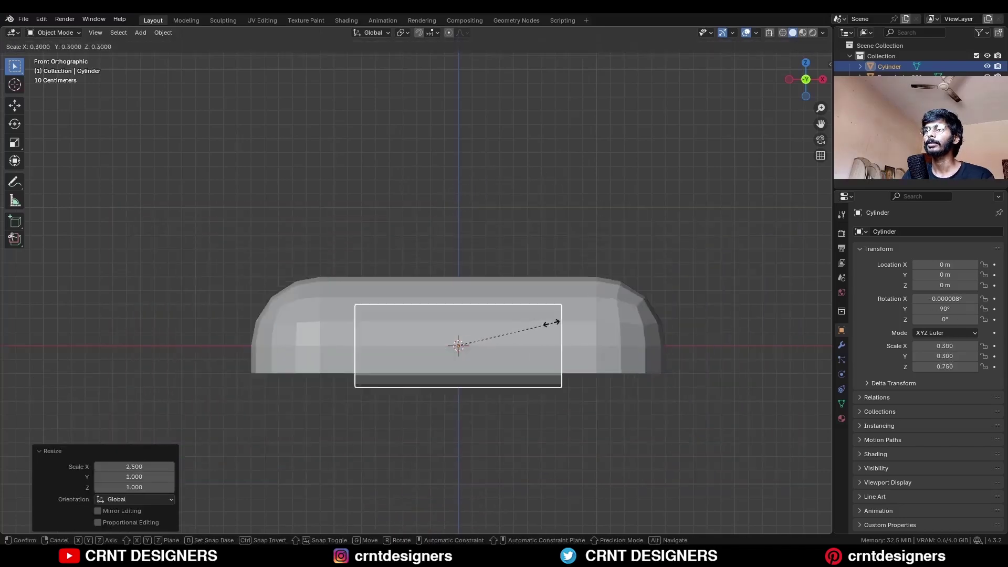
key(Return)
key(s)
key(x)
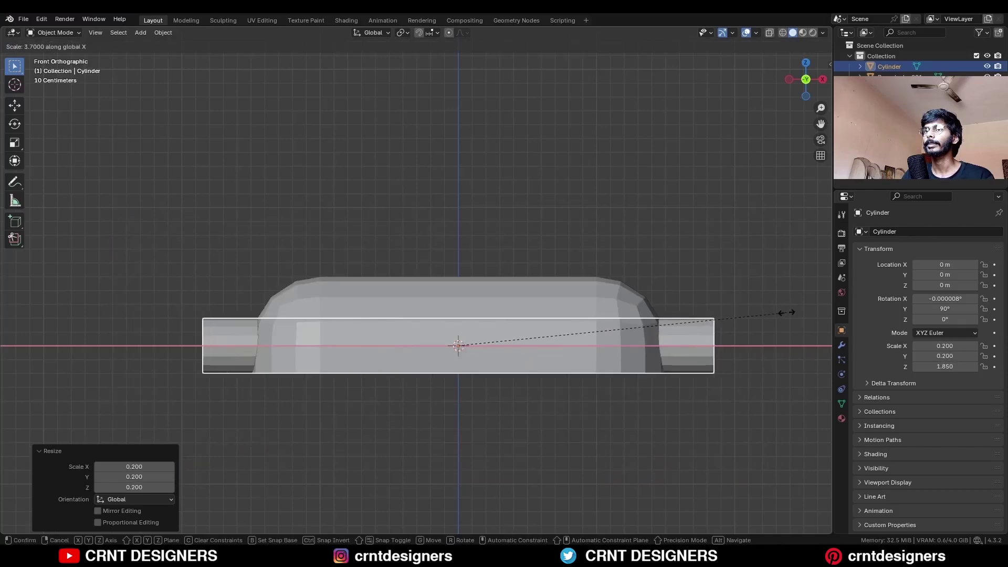
ctrl+click(786, 313)
Turn on the wireframe overlay and rotate the cylinder 45° in the left view.
key(shift+space)
key(g)
click(788, 80)
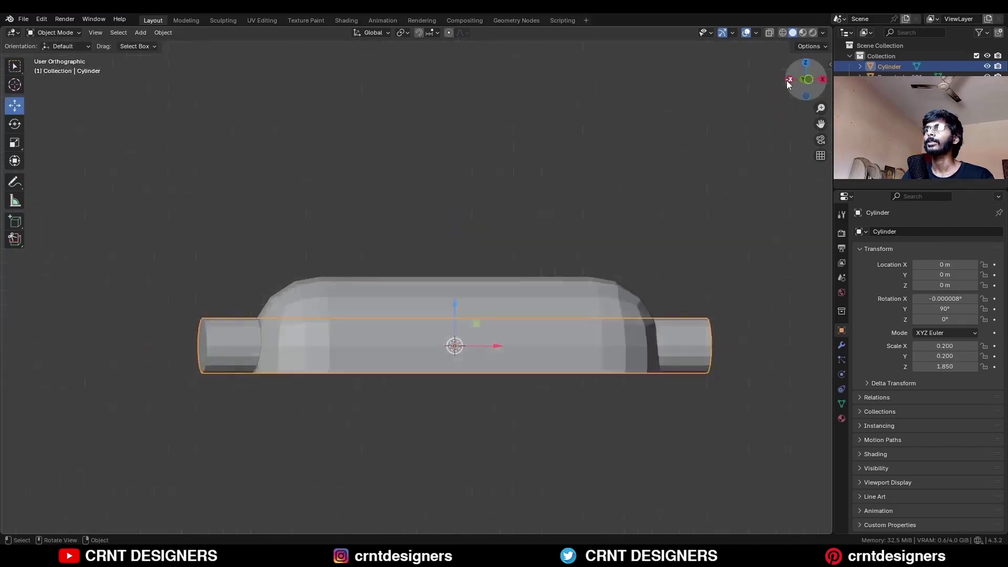
click(757, 32)
click(692, 211)
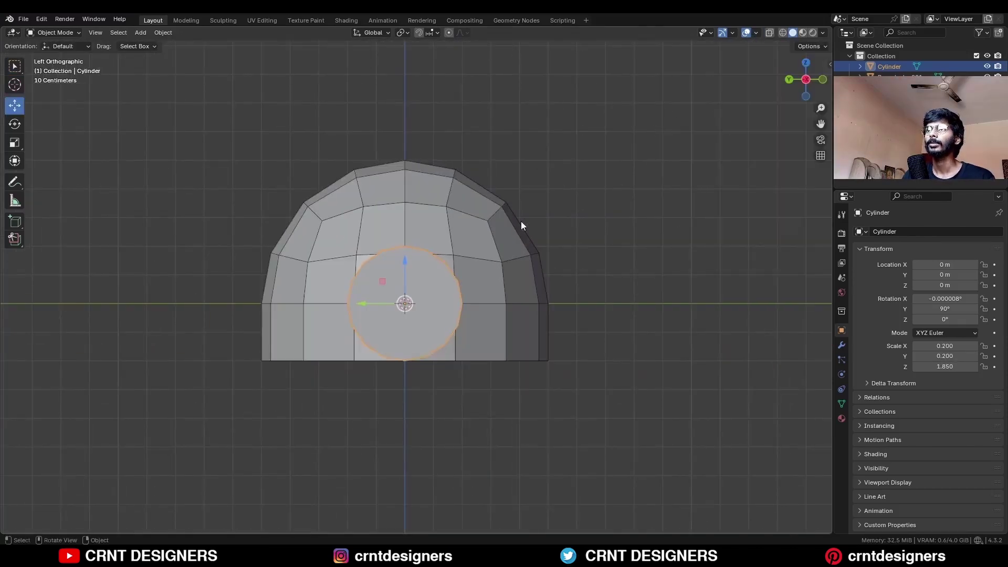
key(r)
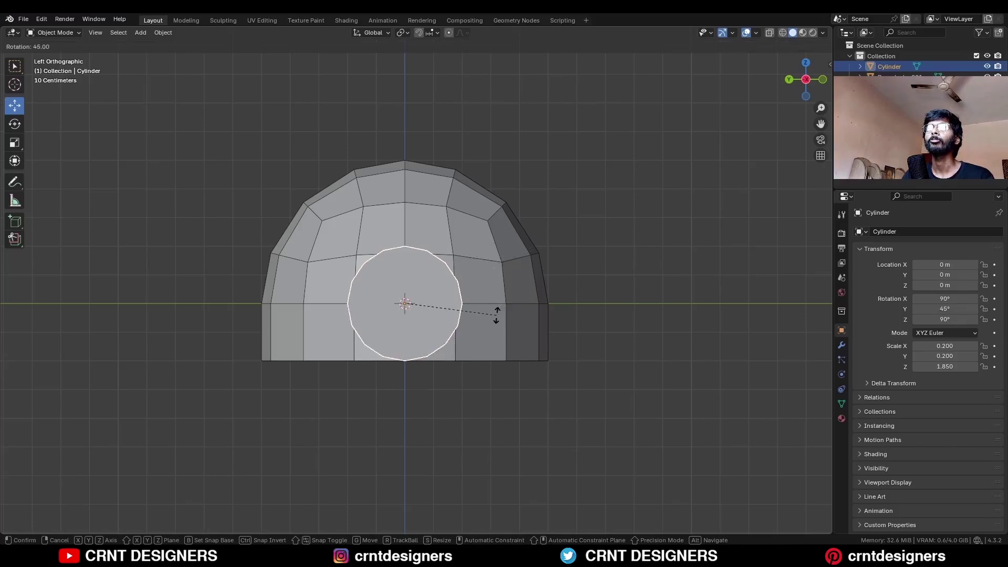
click(495, 316)
With Normal orientation, move the cylinder diagonally onto the capsule's rounded upper side and scale it by 1.1.
click(376, 34)
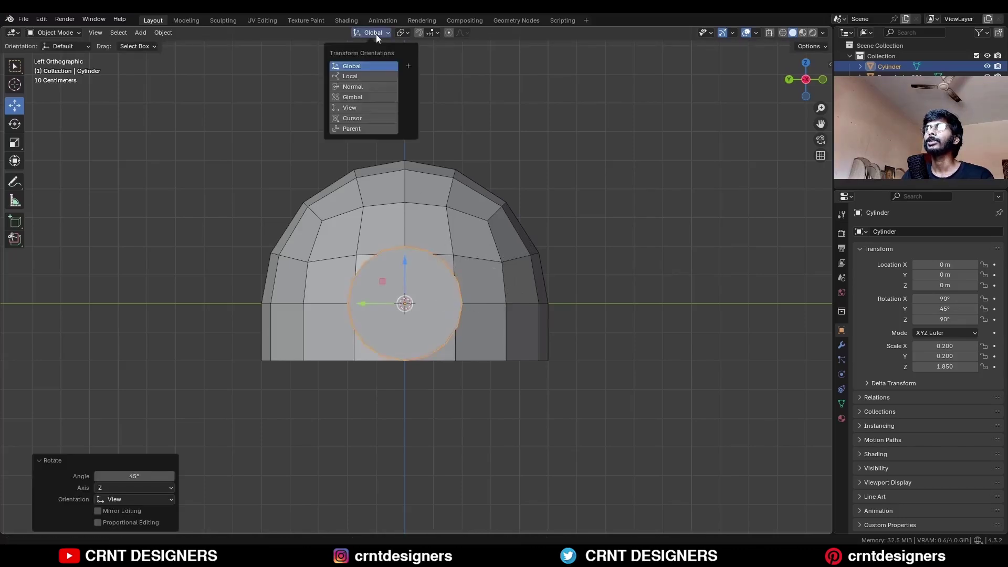
click(371, 86)
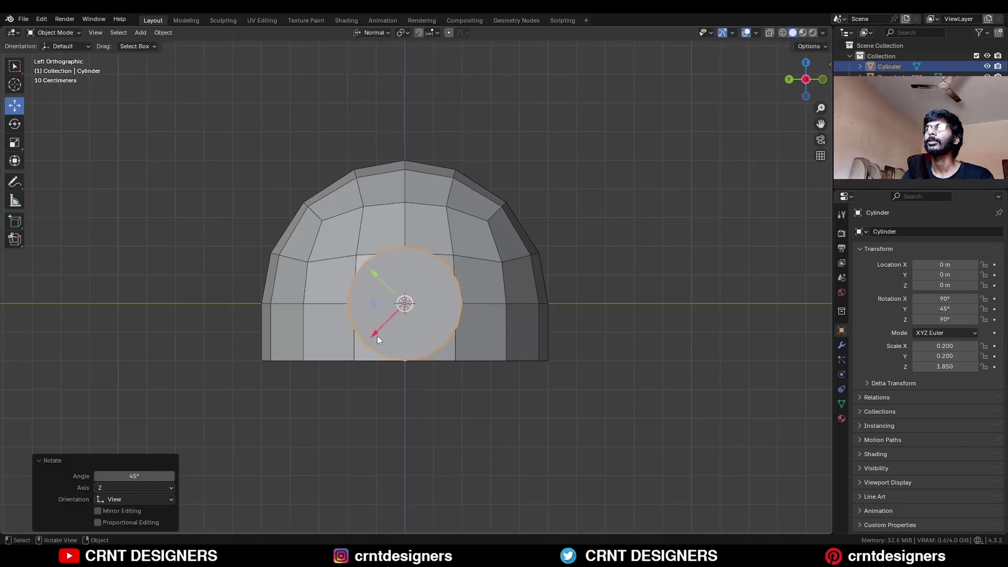
drag(377, 336, 555, 284)
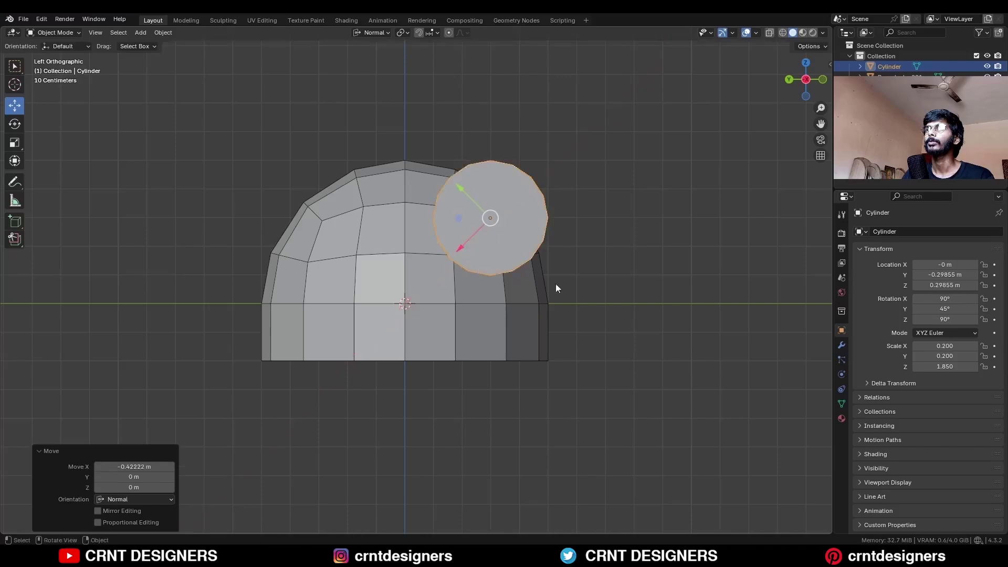
key(s)
click(562, 288)
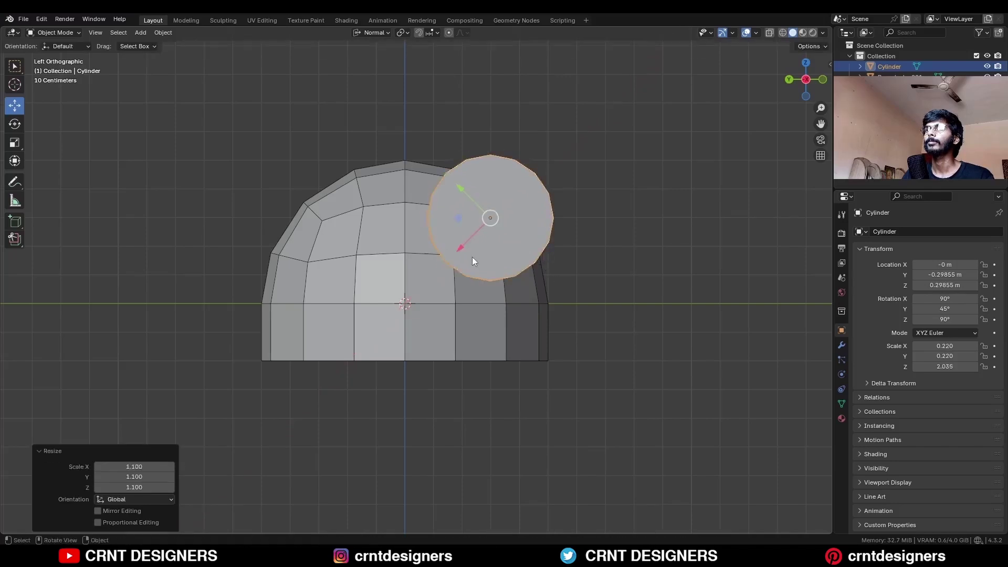
drag(461, 247, 495, 231)
Cut a groove into the capsule with a brush Boolean Difference, using the cylinder as cutter.
middle_drag(495, 232, 407, 266)
click(407, 266)
shift+click(446, 253)
key(n)
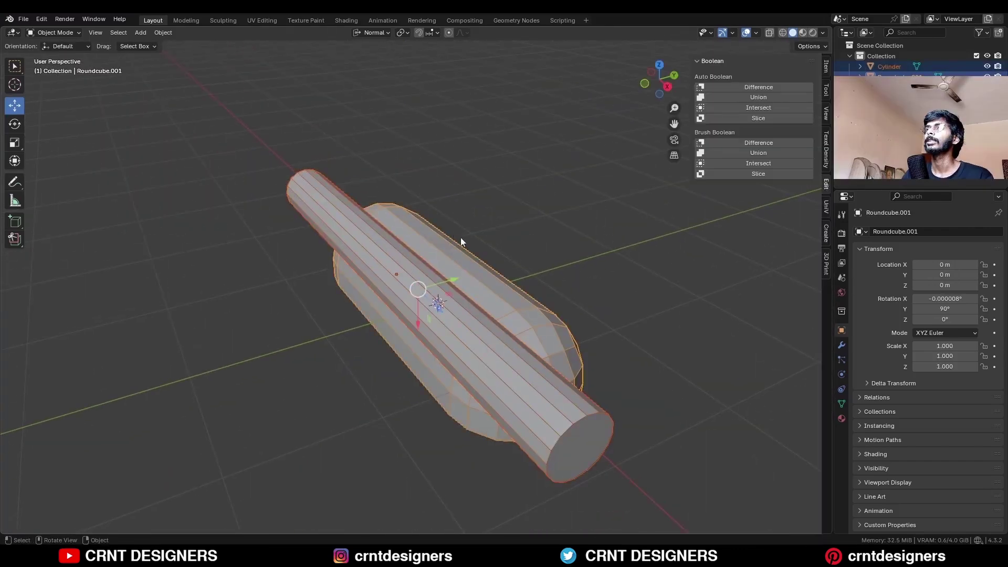
click(764, 143)
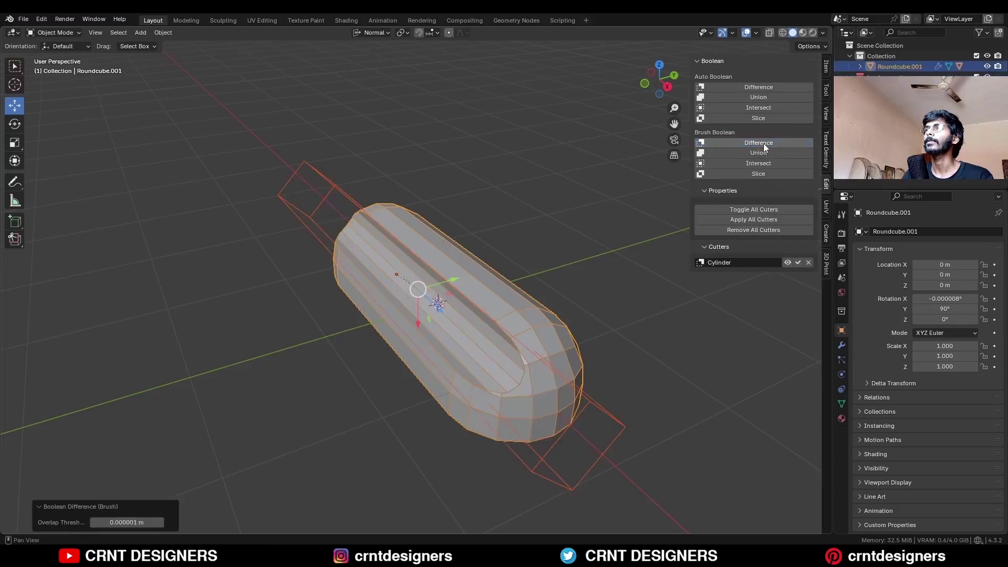
click(436, 237)
middle_drag(435, 237, 469, 260)
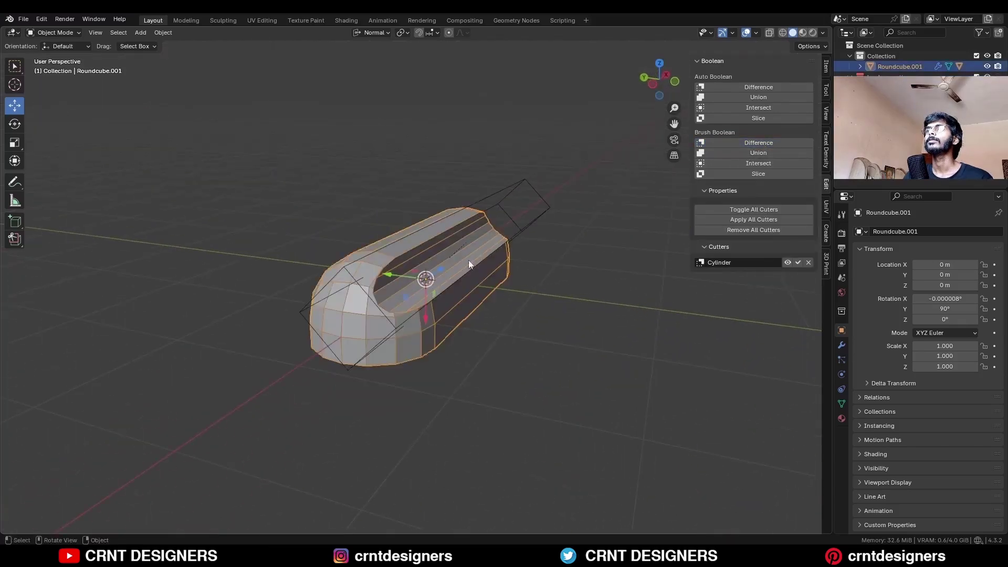
scroll(566, 282, up, 1)
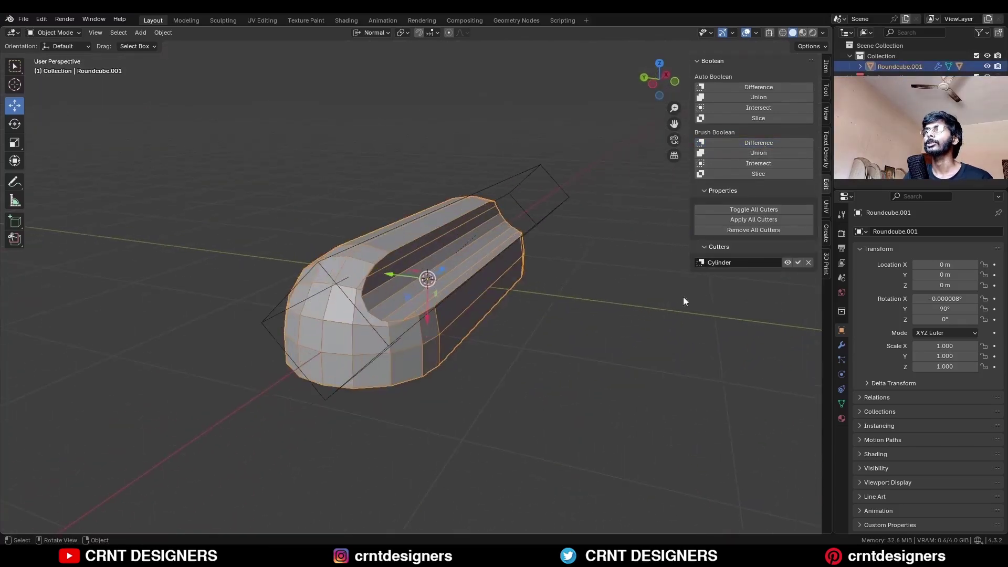
Apply the boolean modifier on the capsule body and delete the cylinder cutter.
click(842, 346)
click(972, 273)
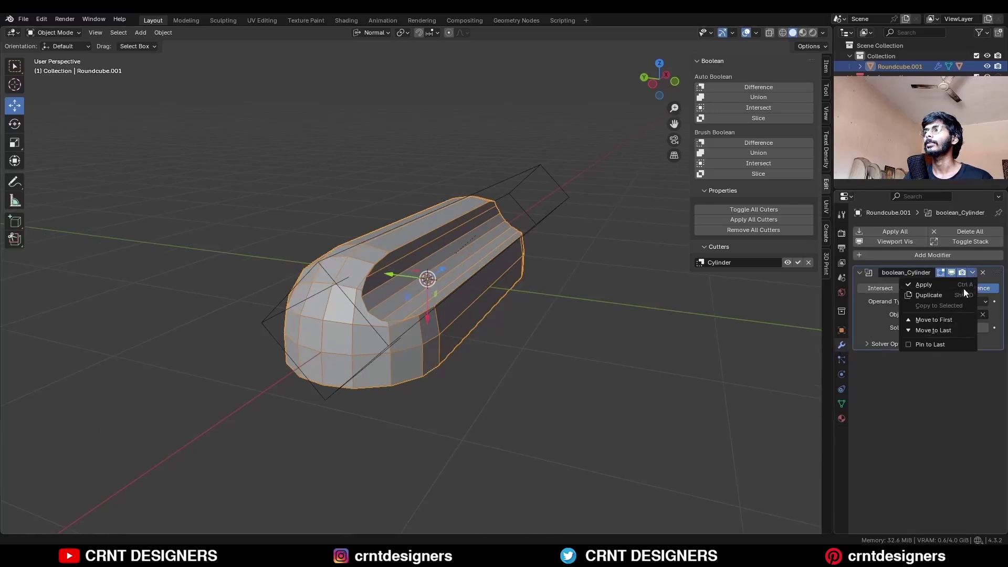
click(962, 285)
click(546, 180)
key(x)
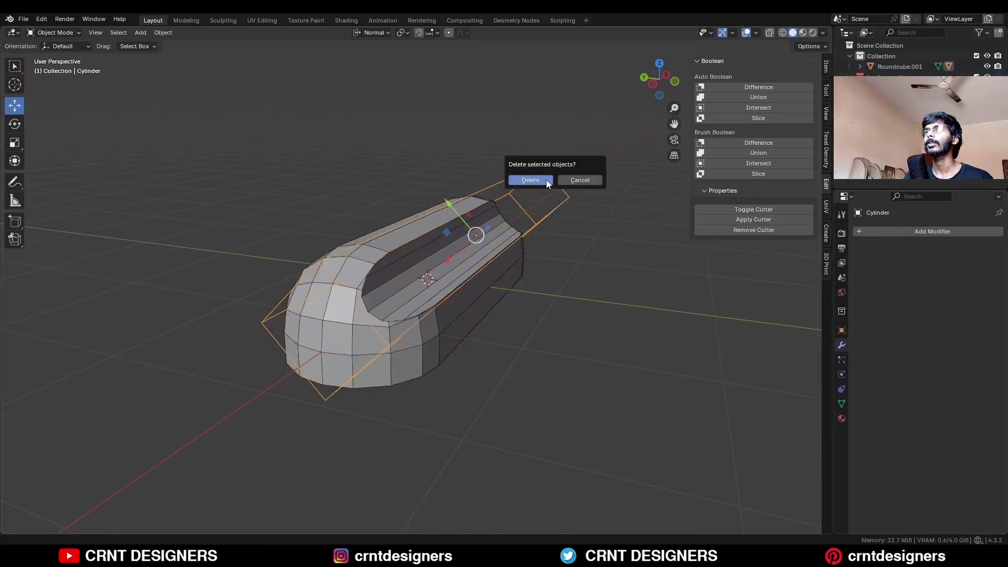
click(546, 180)
Clean up the rounded end of the groove in Edit Mode by merging the stray rim vertex with its neighbour at the last selected one.
middle_drag(547, 179, 368, 329)
click(399, 236)
key(Tab)
key(1)
click(381, 337)
shift+click(348, 363)
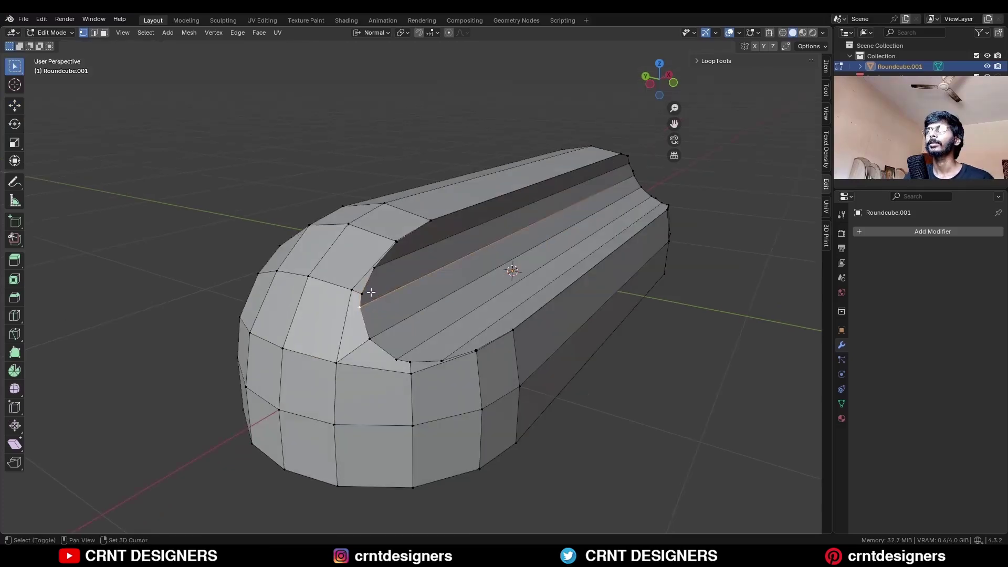
key(m)
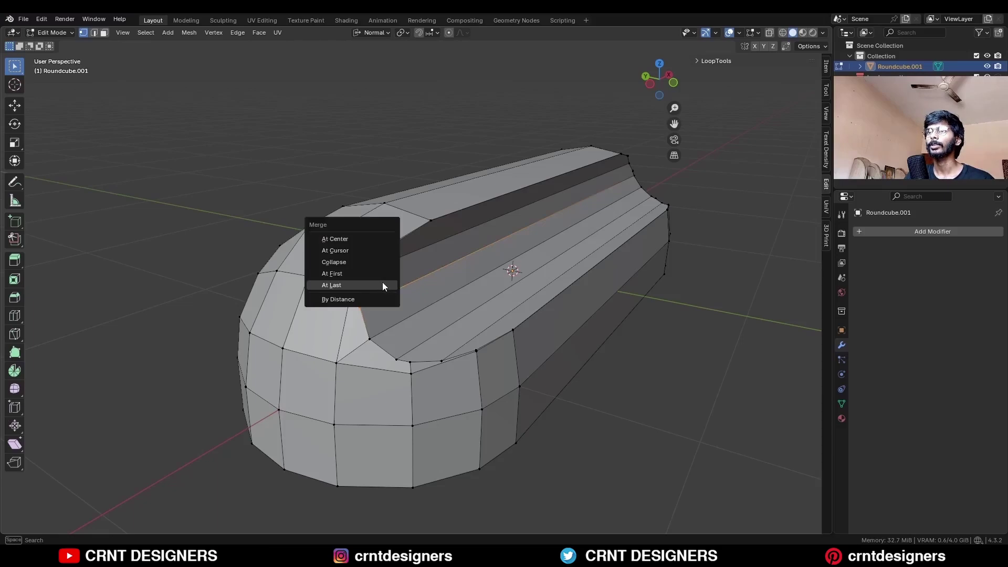
click(383, 284)
Dissolve the surplus lengthwise edge on the groove's upper wall and merge its leftover rim vertices at their center.
click(399, 270)
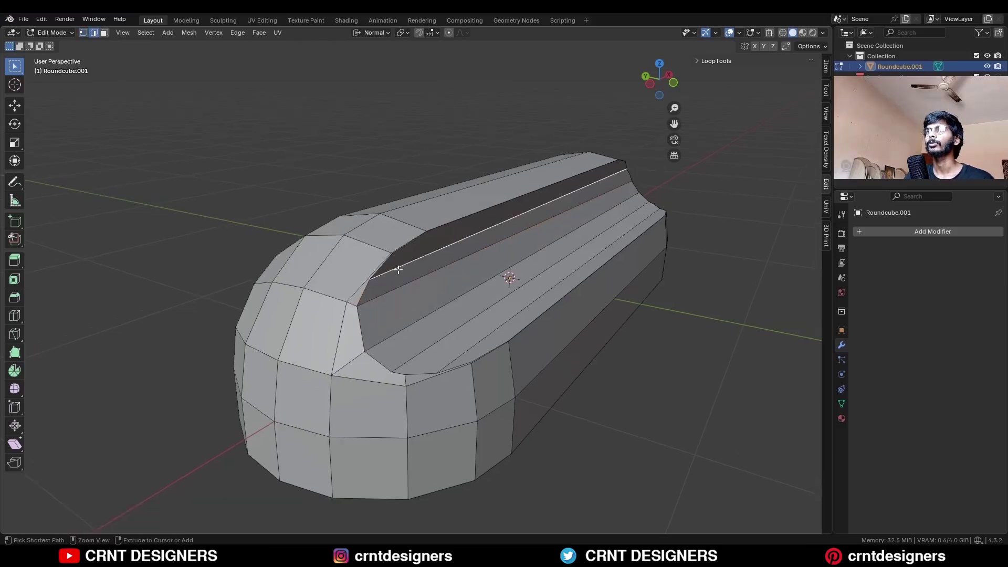
key(ctrl+x)
middle_drag(399, 266, 373, 263)
key(1)
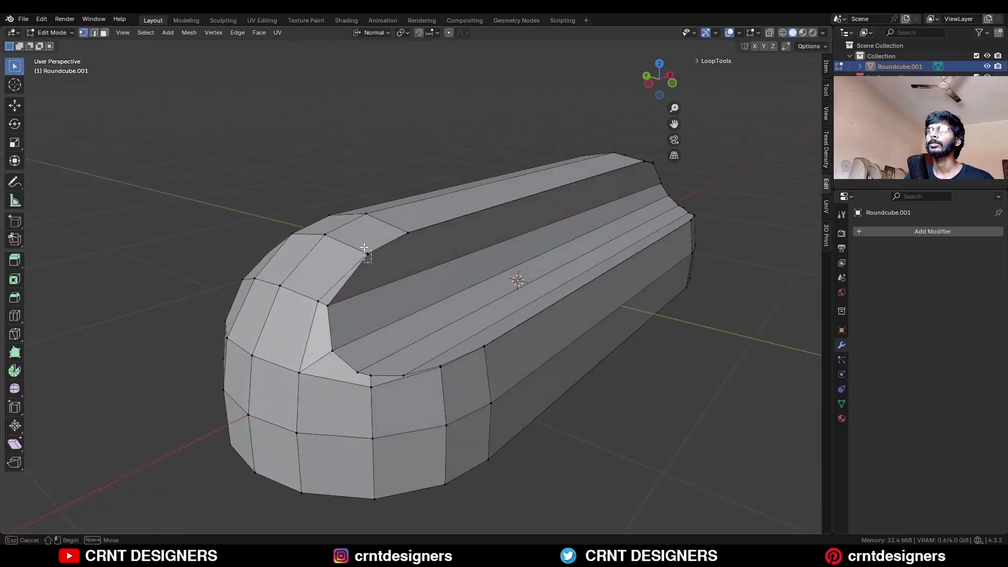
drag(365, 247, 372, 258)
key(m)
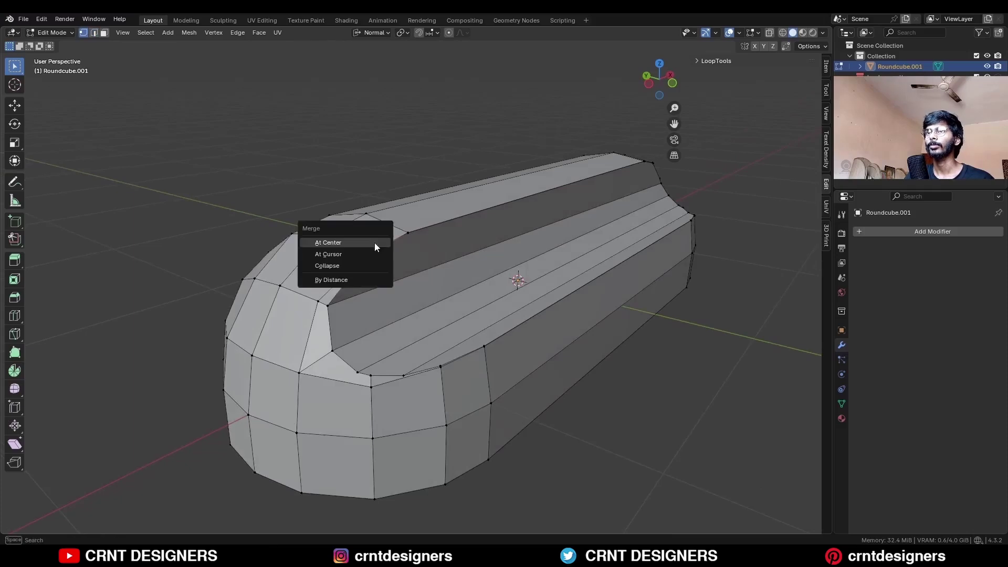
click(374, 243)
Dissolve the extra edge along the groove's upper rim and merge the doubled vertices at the rim corner at their center.
click(408, 235)
key(2)
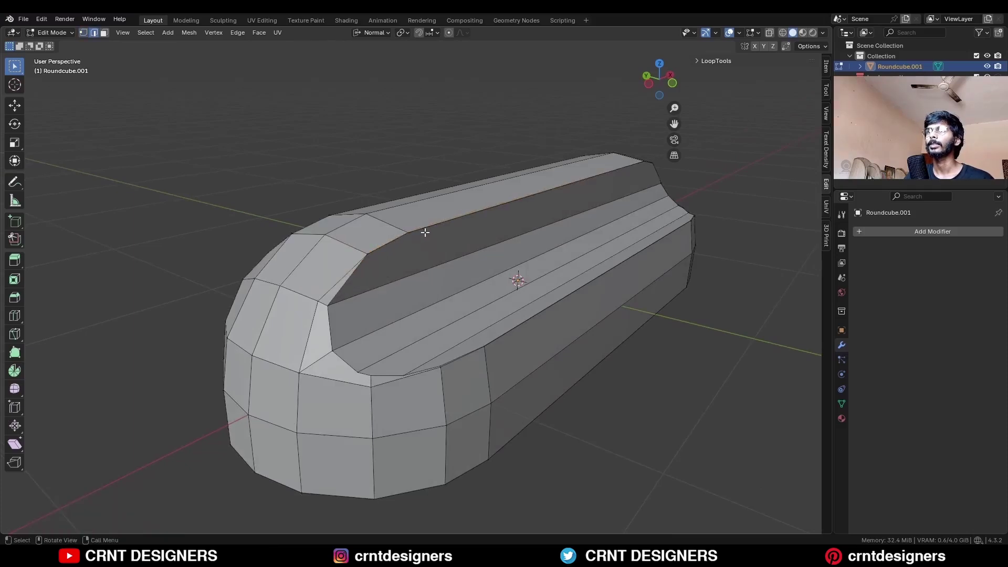
shift+click(424, 232)
key(ctrl+x)
key(1)
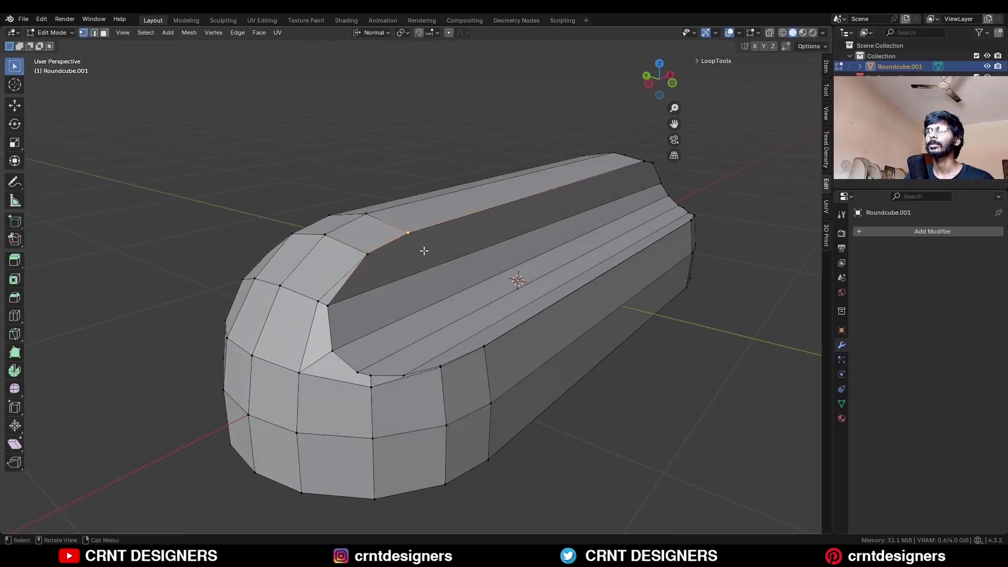
drag(426, 253, 403, 229)
key(m)
click(410, 225)
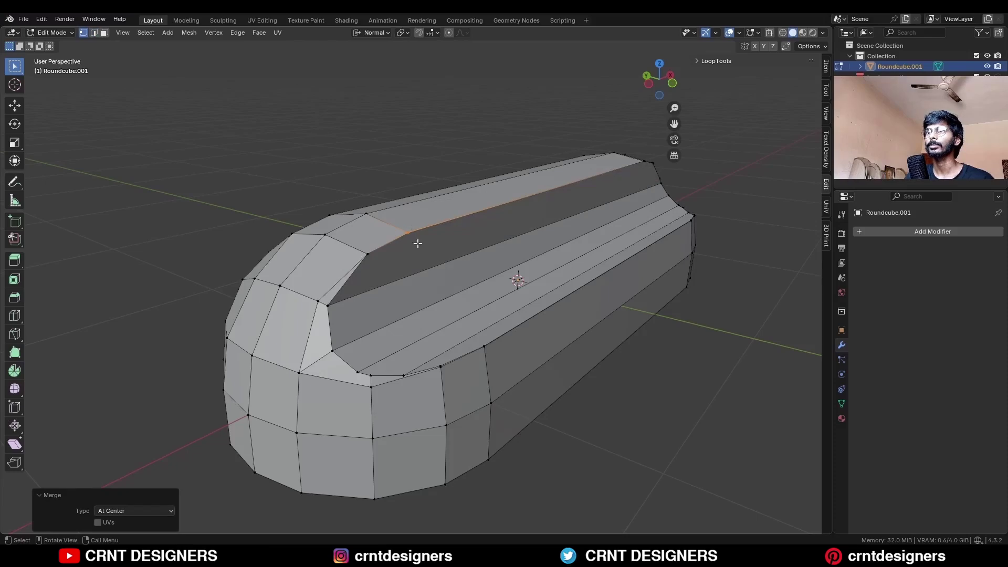
click(418, 243)
At the groove's lower end, merge the two close floor vertices and dissolve the surplus lengthwise edge on the outer ledge.
middle_drag(417, 244, 441, 281)
scroll(471, 324, up, 3)
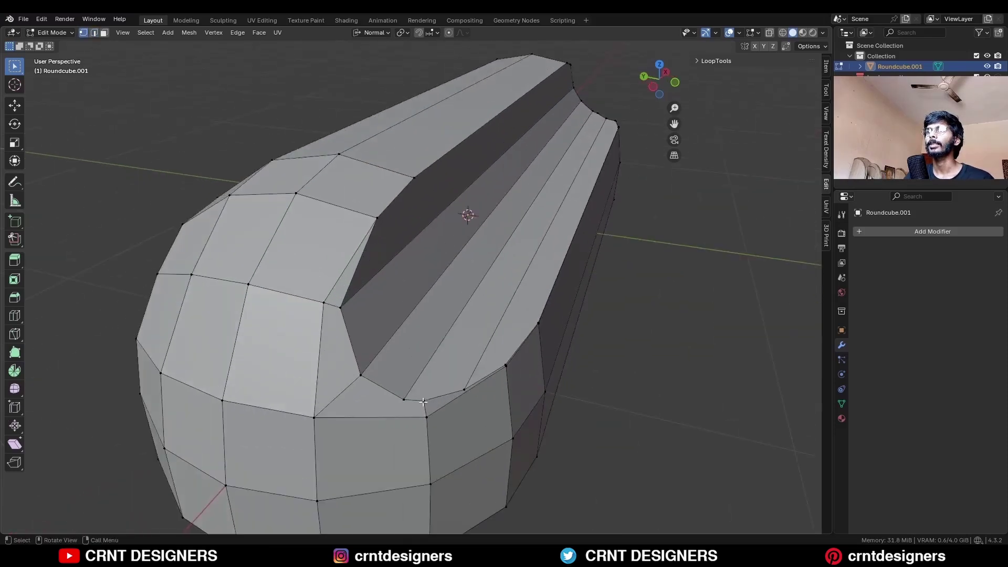
shift+middle_drag(424, 402, 412, 352)
click(407, 340)
alt+shift+click(391, 340)
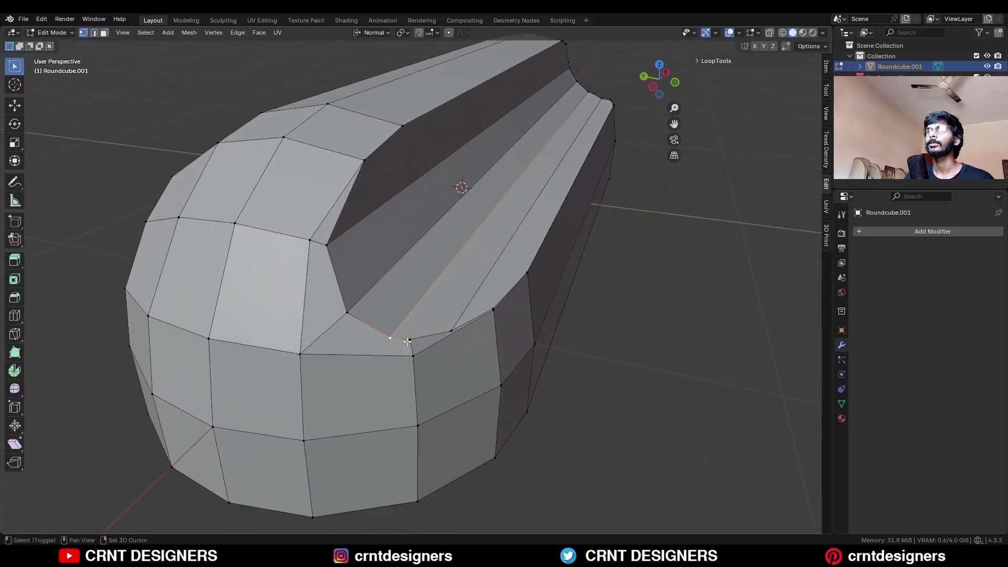
key(x)
click(420, 384)
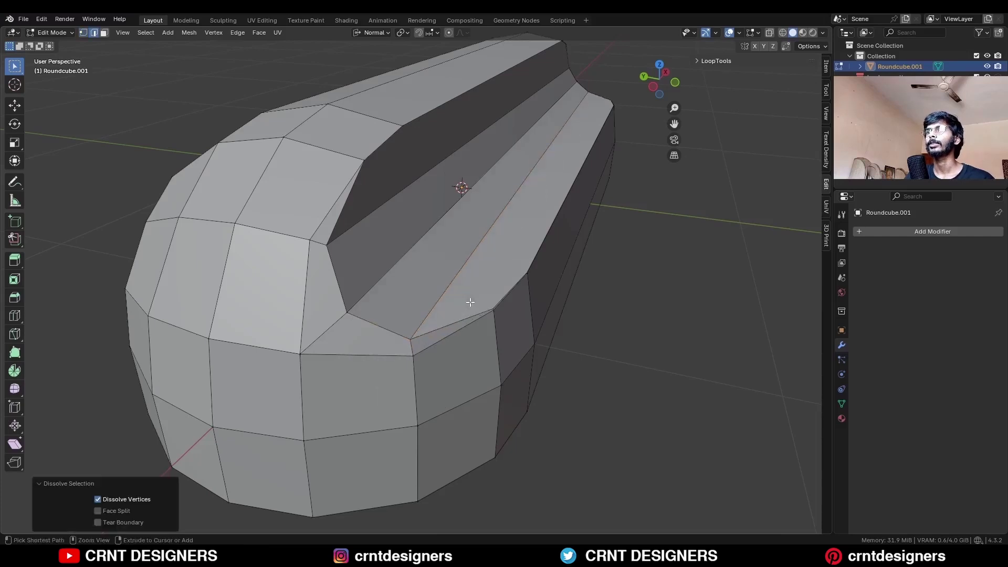
Merge the doubled vertices on the lower rim's curved outer corner at the last selected one.
middle_drag(470, 303, 477, 316)
key(1)
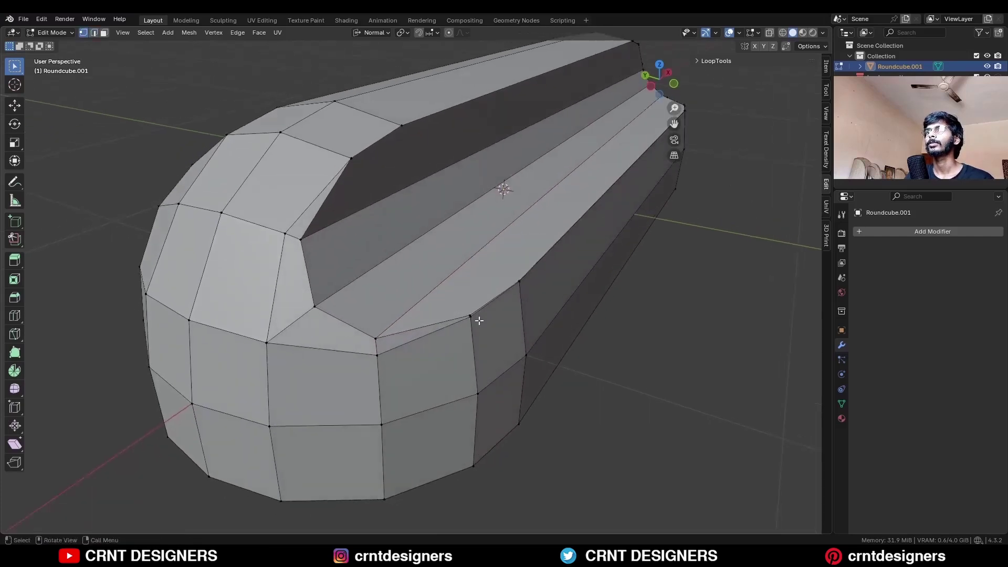
click(468, 313)
shift+click(471, 317)
key(m)
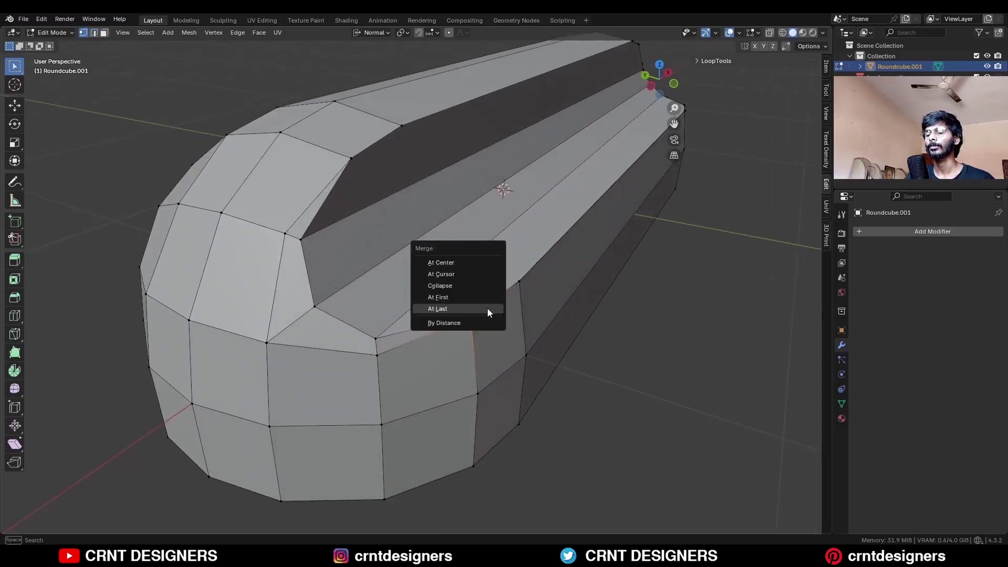
click(487, 308)
Merge the overlapping vertices where the lower rim's curve meets the straight side, using X-ray to select them.
click(518, 292)
key(2)
key(1)
key(alt+z)
click(515, 285)
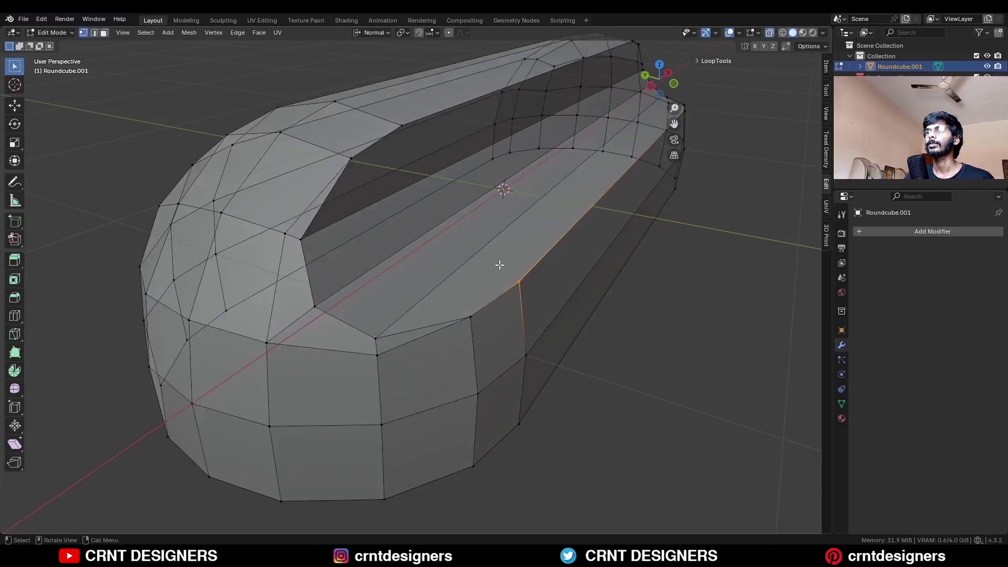
key(alt+z)
key(m)
click(526, 270)
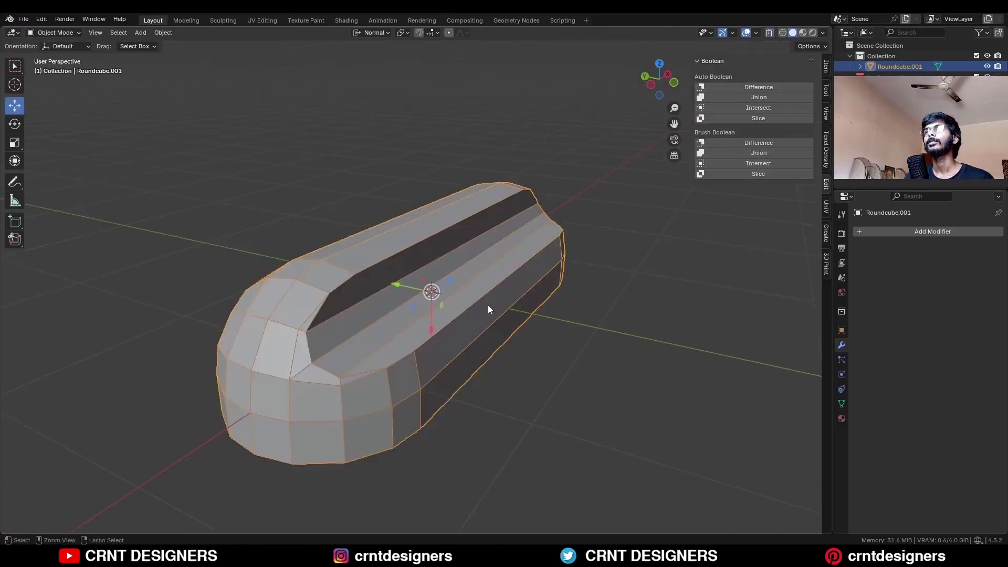
Apply the body's rotation in Object Mode and symmetrize the whole mesh from -X to +X in Edit Mode.
key(ctrl+a)
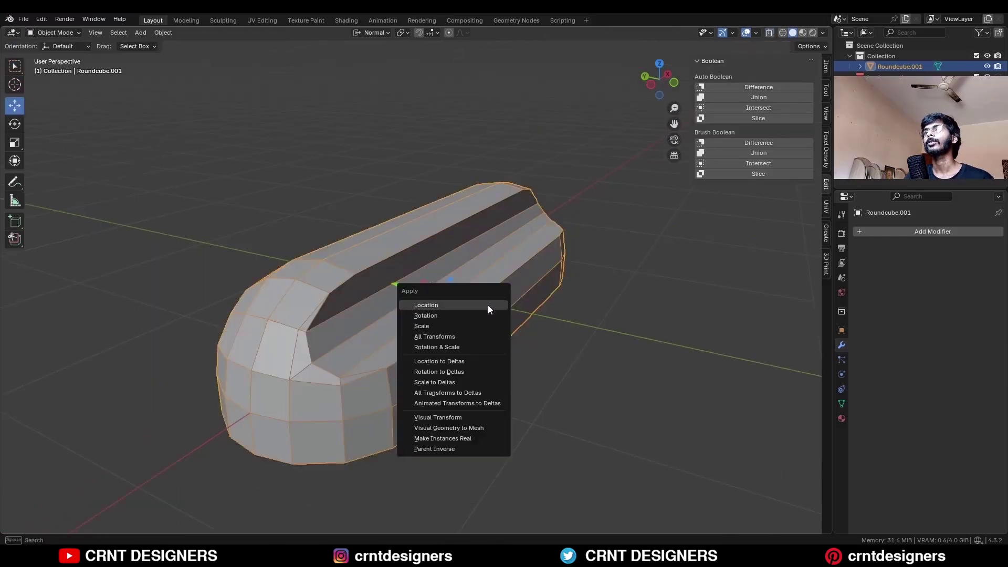
click(485, 314)
key(Tab)
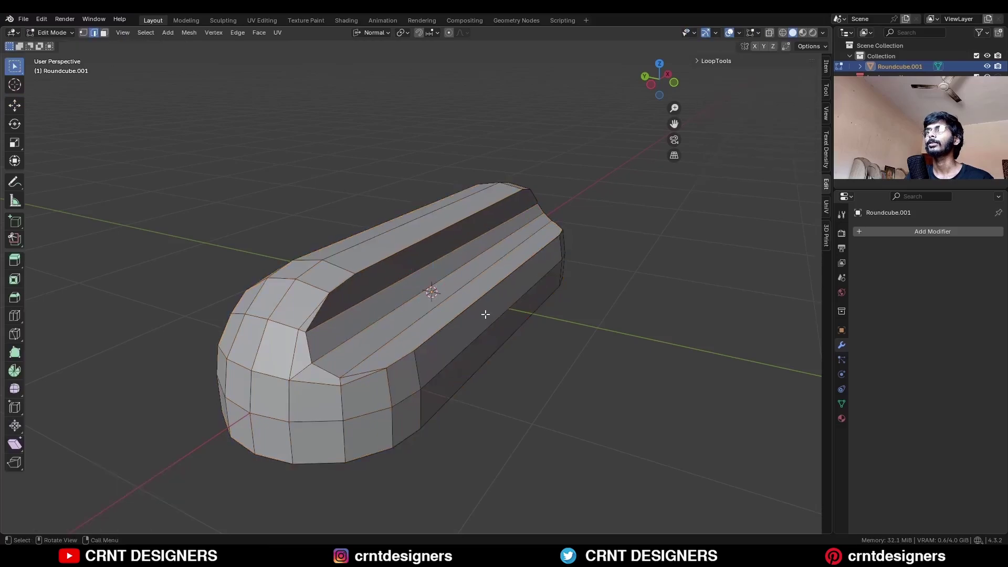
key(a)
click(188, 32)
click(229, 175)
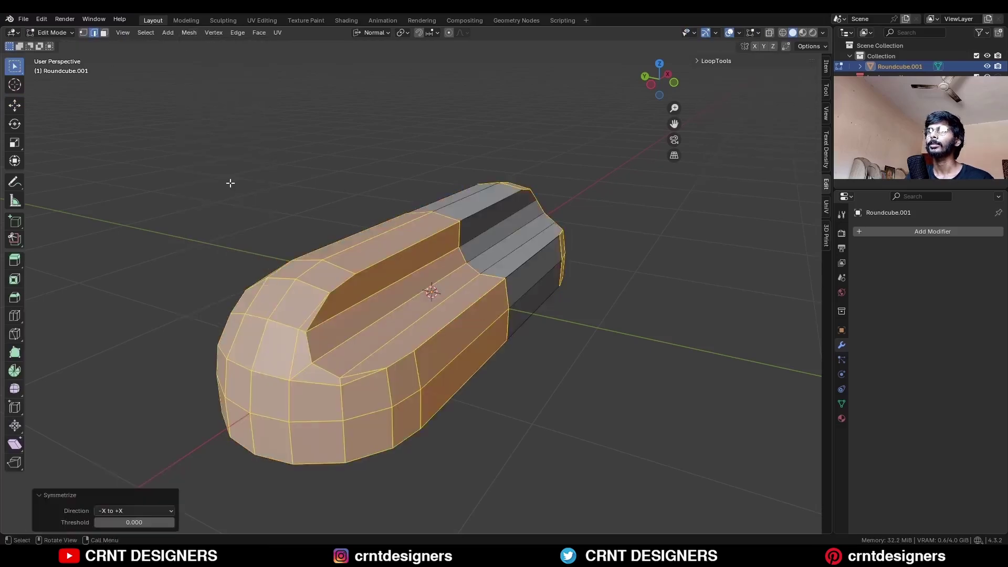
click(565, 150)
key(ctrl+z)
In front view with X-ray on, select the faces of the +X half of the body and delete them.
key(3)
key(KP_1)
key(alt+z)
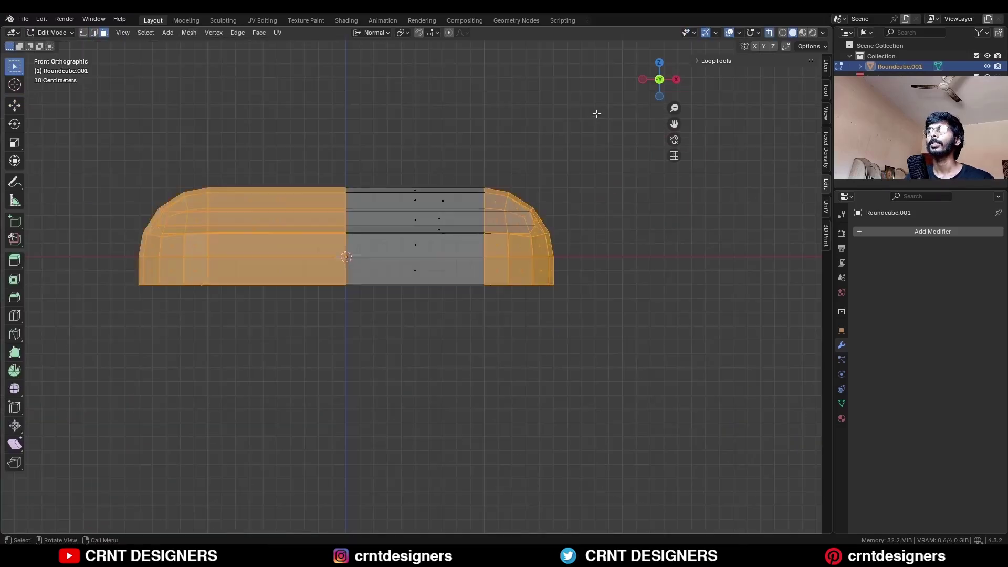
drag(597, 112, 363, 363)
key(x)
click(389, 311)
key(alt+z)
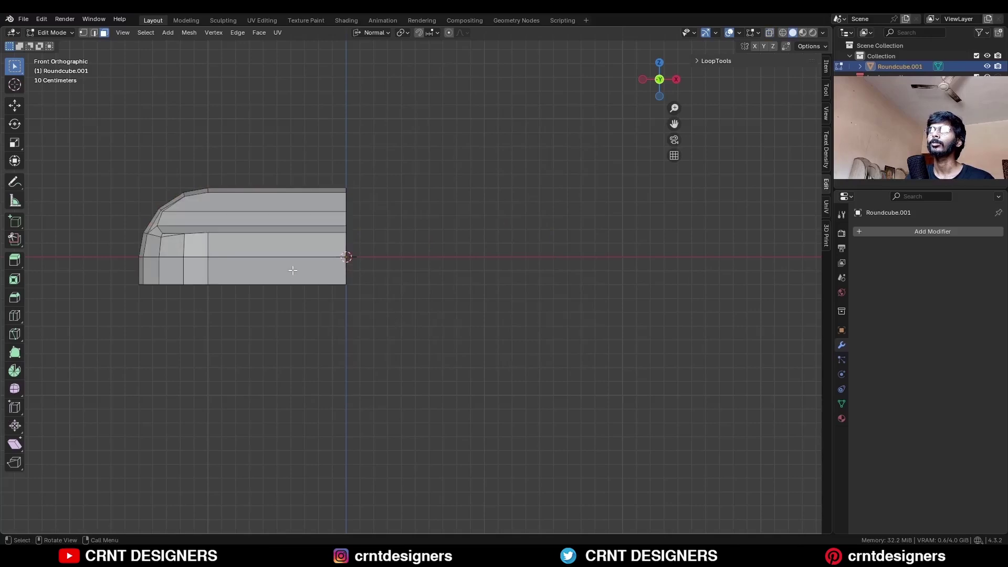
With Global orientation, flatten the outer ledge face beside the groove by scaling it to 0 along Z.
key(Home)
scroll(478, 303, up, 1)
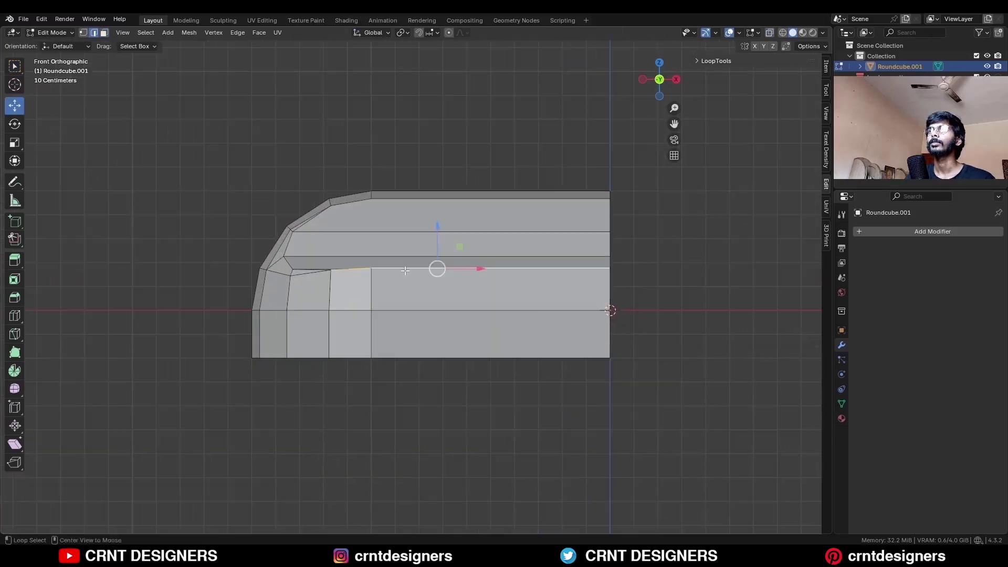
middle_drag(405, 273, 565, 293)
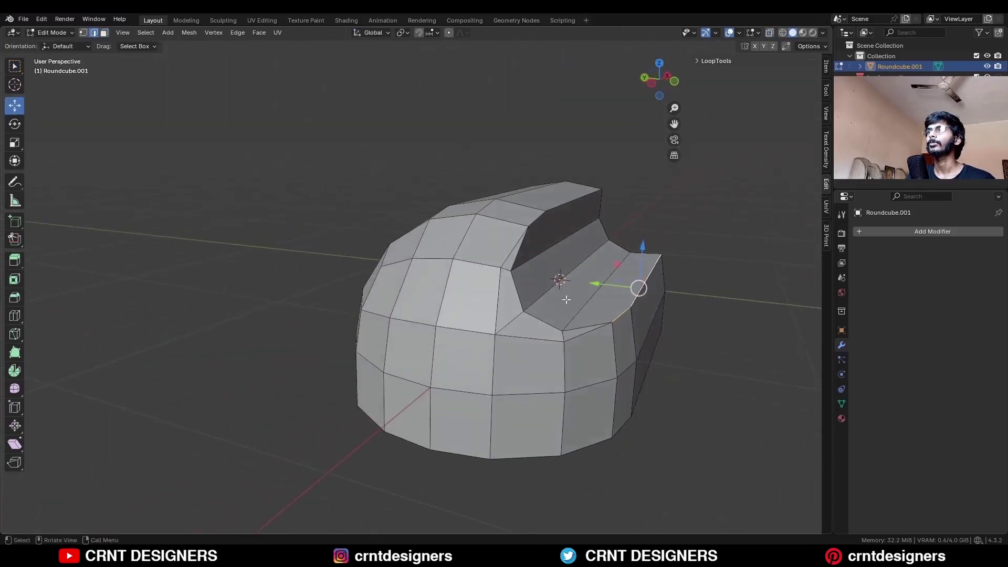
key(3)
click(626, 297)
middle_drag(626, 297, 624, 270)
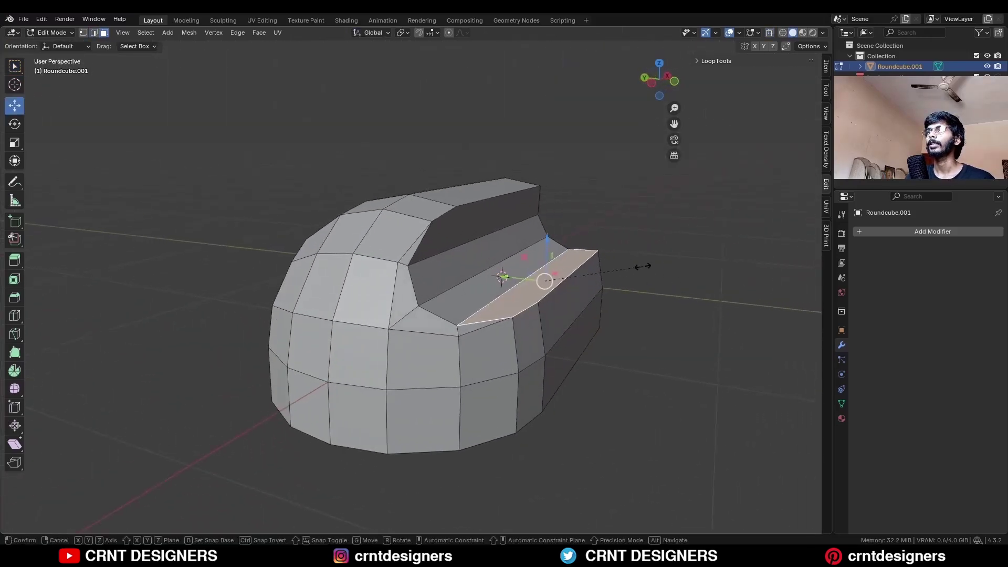
key(s)
key(z)
key(0)
key(Return)
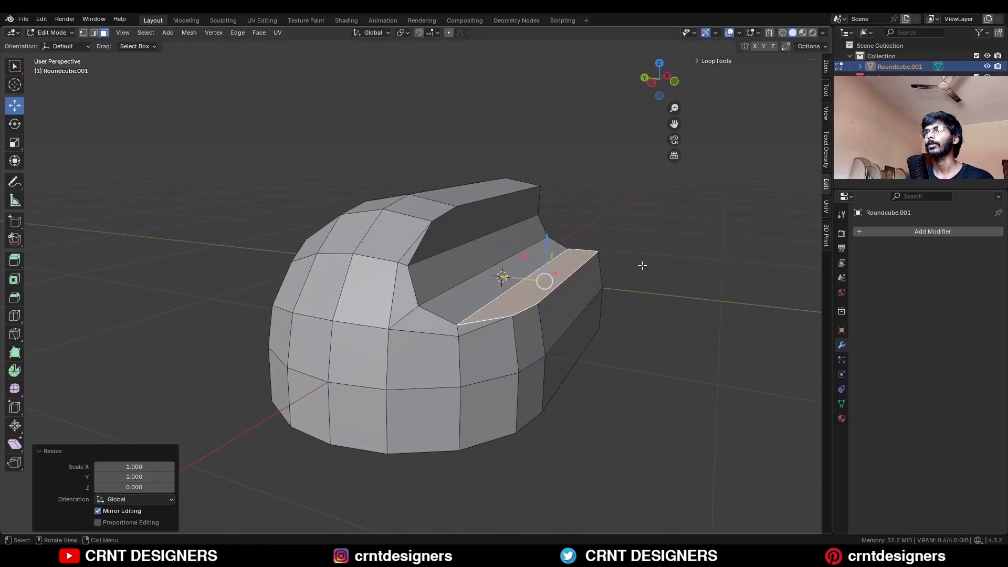
click(632, 260)
Flatten the groove's upright side wall face by scaling it to 0 along Y.
click(480, 208)
middle_drag(480, 209, 540, 225)
key(g)
key(s)
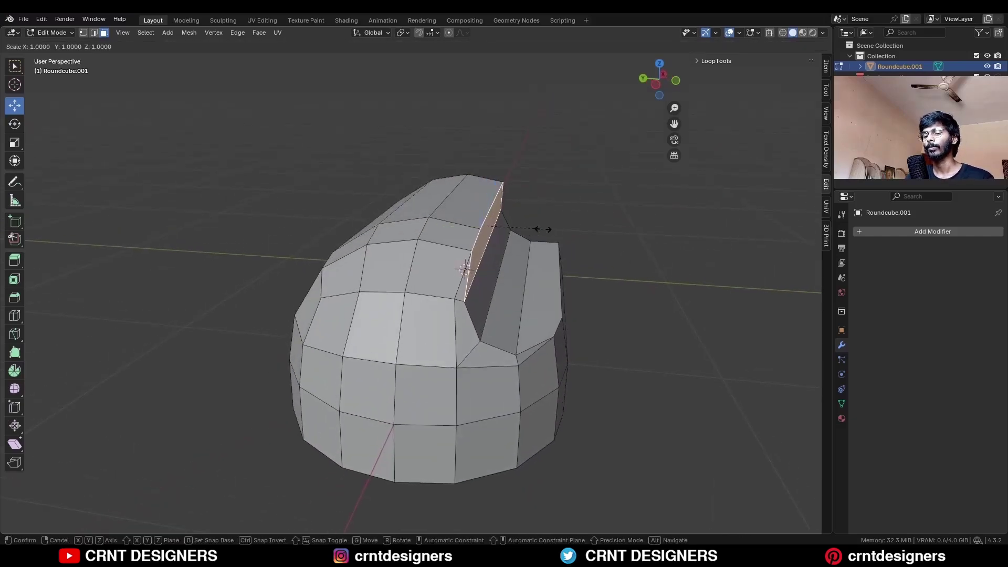
key(y)
key(0)
key(Return)
click(534, 200)
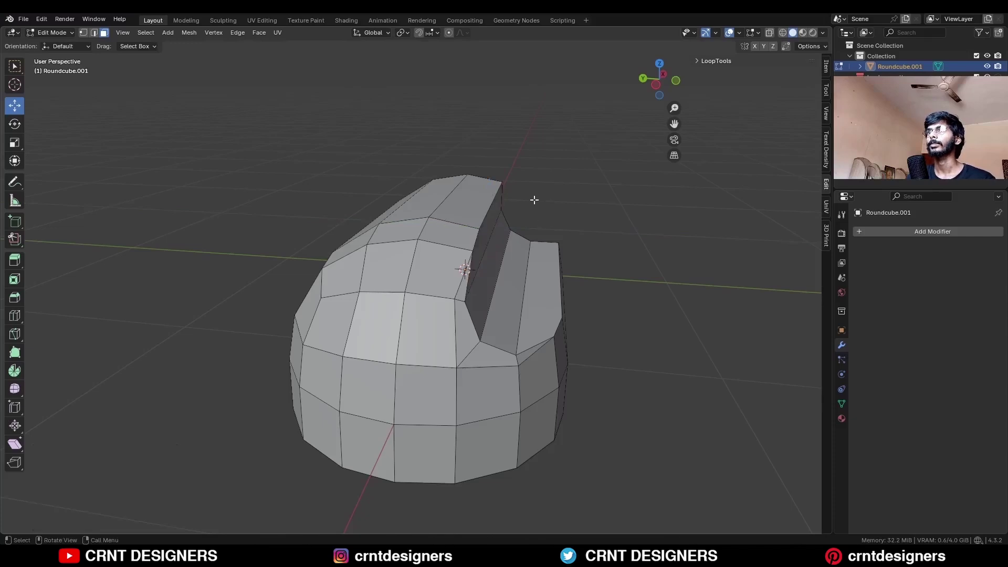
Dissolve the narrow-strip edge beside the groove's upper rim and the one below the outer ledge at the rounded end.
middle_drag(534, 200, 504, 236)
key(2)
click(436, 286)
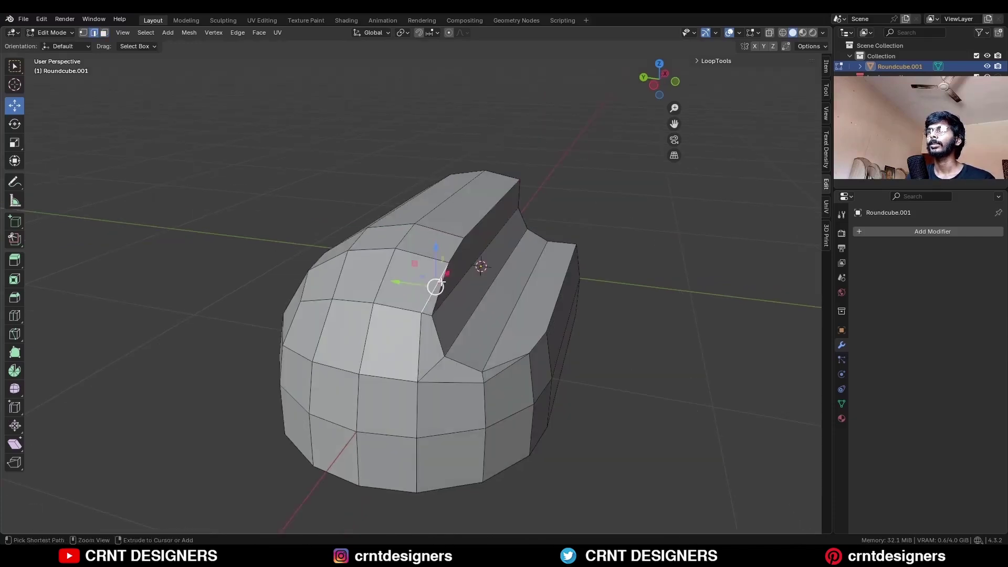
key(ctrl+x)
mouse_move(508, 348)
middle_down()
mouse_move(492, 347)
mouse_move(482, 315)
mouse_move(506, 342)
middle_up()
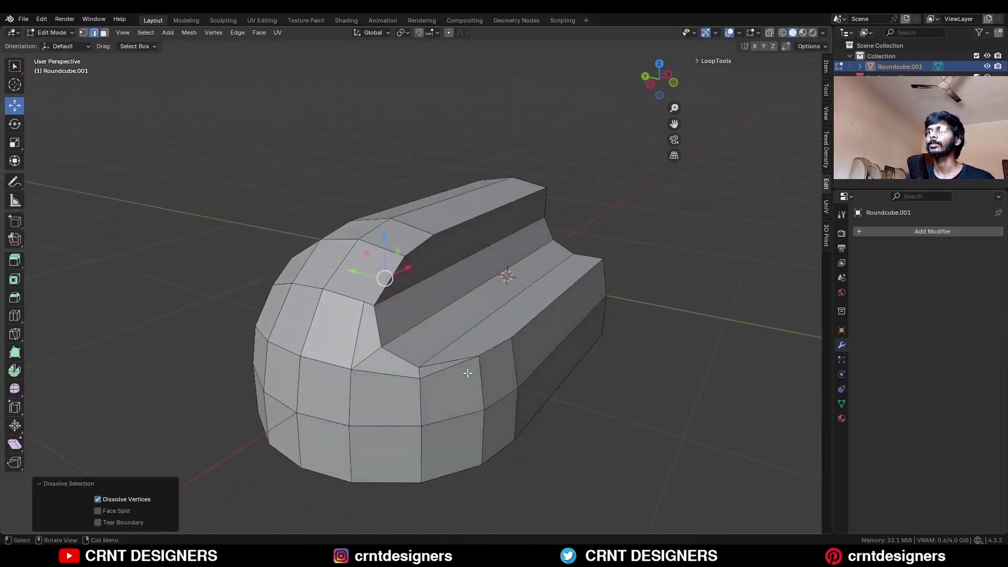
click(450, 364)
key(ctrl+x)
click(498, 348)
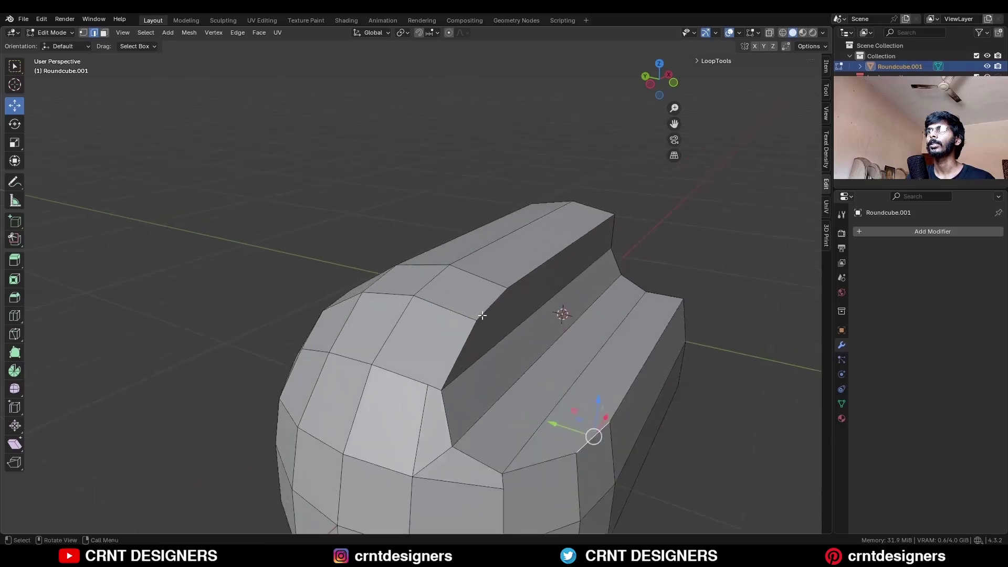
Add a loop cut close to the groove's upper rim and connect its end to the vertex on the rounded end.
key(ctrl+r)
click(494, 284)
click(511, 289)
key(1)
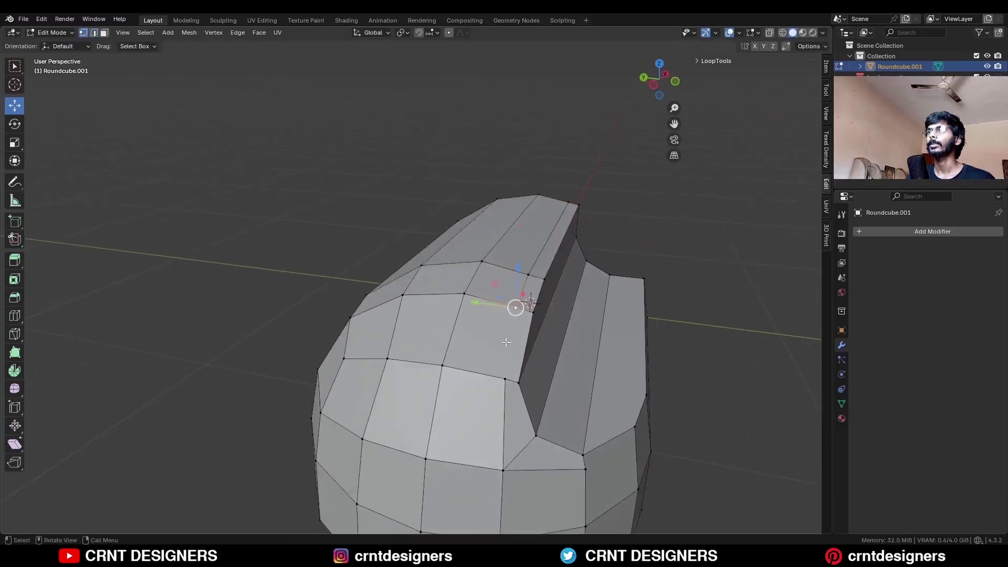
click(516, 286)
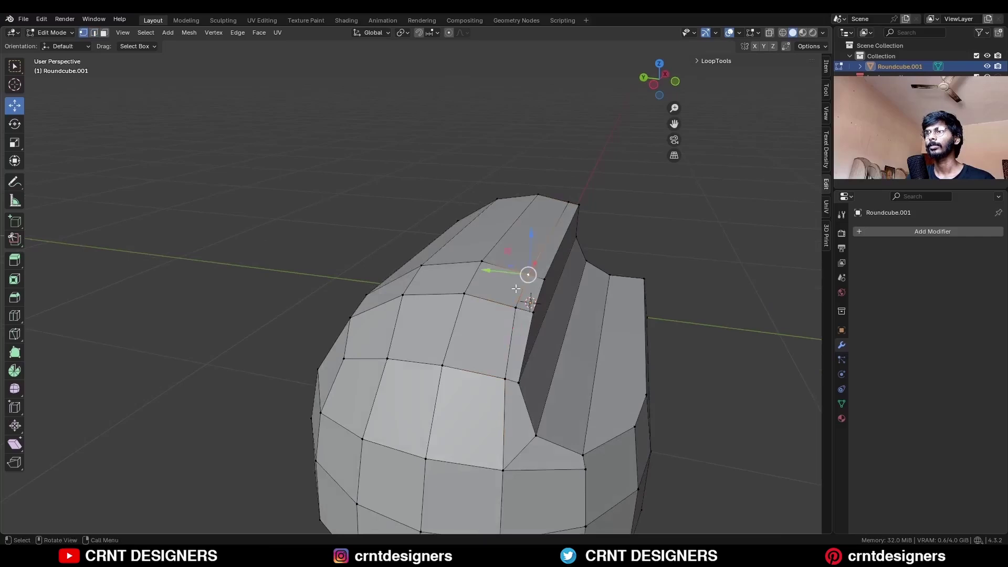
middle_drag(528, 378, 508, 355)
Add a loop cut just below the outer ledge at factor 0.5 and connect its end to the groove's corner vertex.
key(ctrl+r)
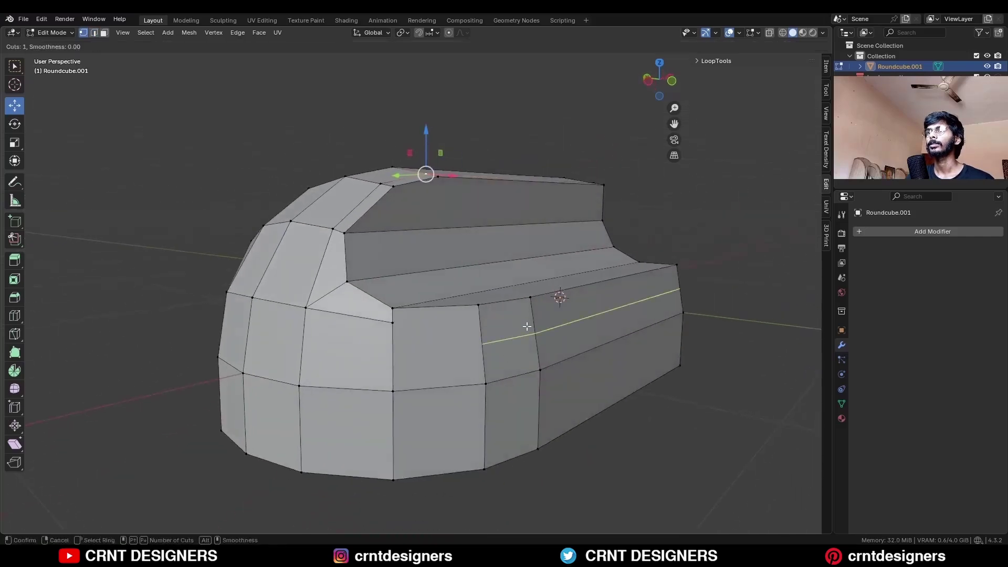
click(527, 312)
click(526, 309)
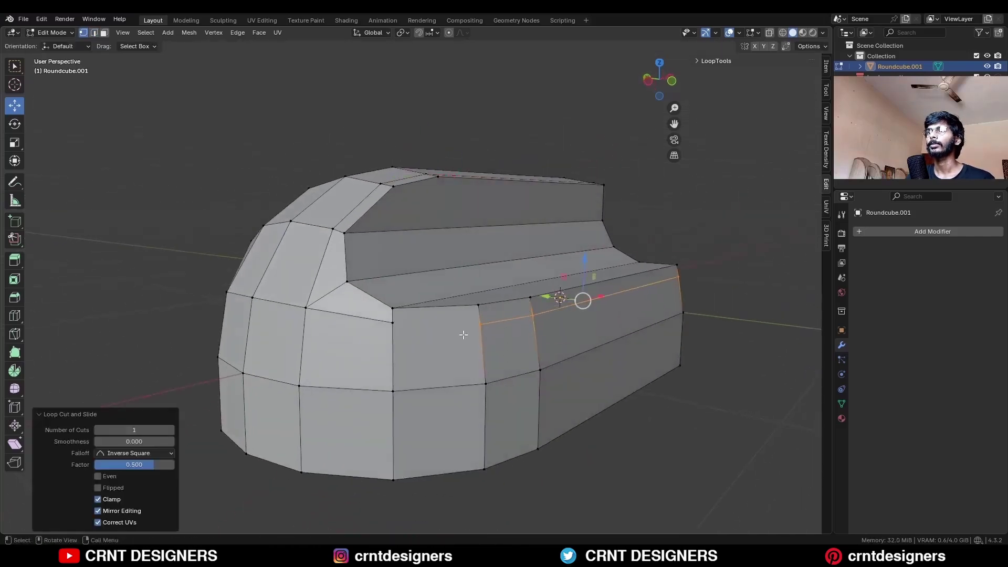
click(465, 333)
shift+click(393, 330)
key(j)
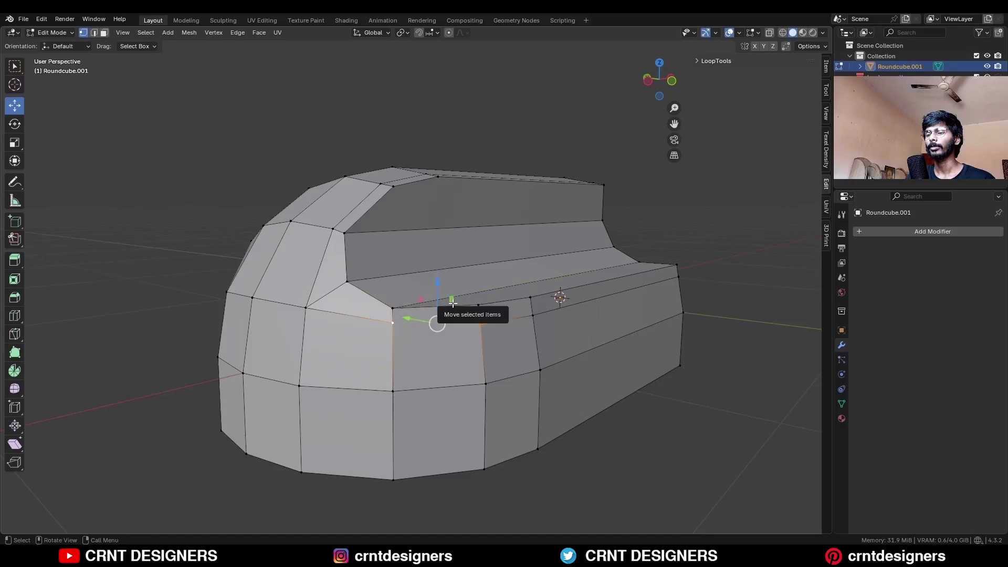
Slide the groove's lower corner vertex slightly down its edge and slide the vertex beside the upper rim at the rounded end.
key(w)
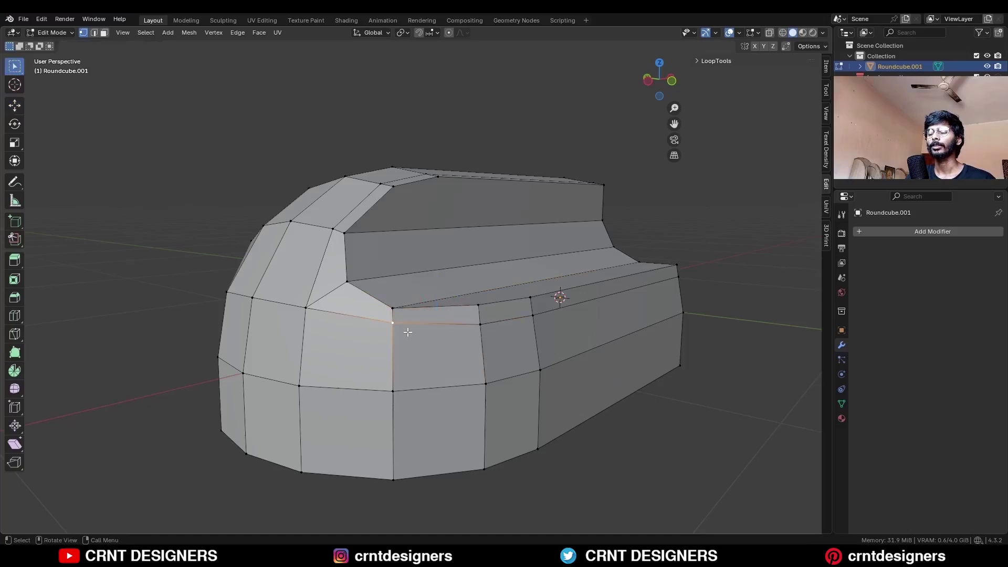
key(shift+v)
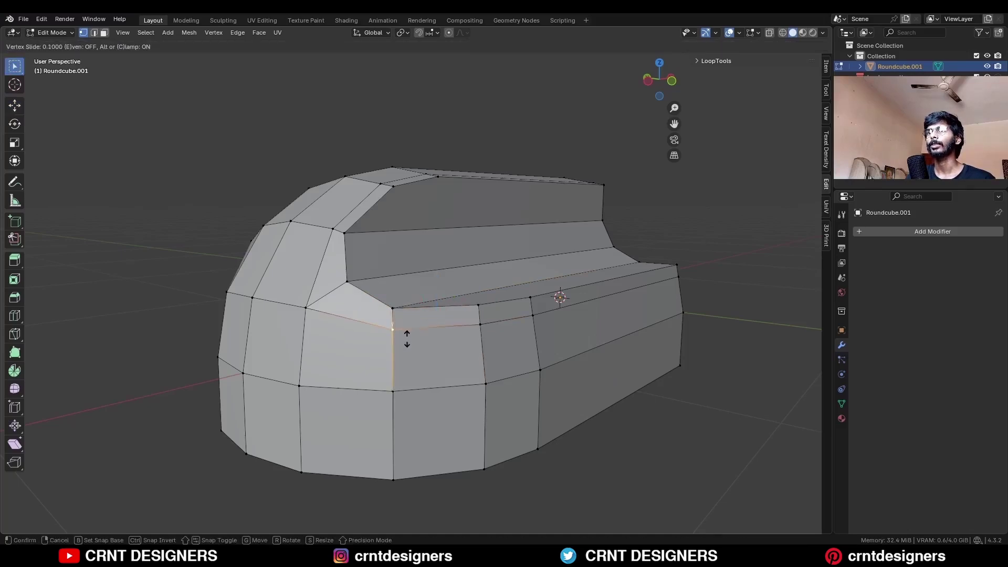
click(407, 339)
middle_drag(408, 337, 430, 351)
click(423, 325)
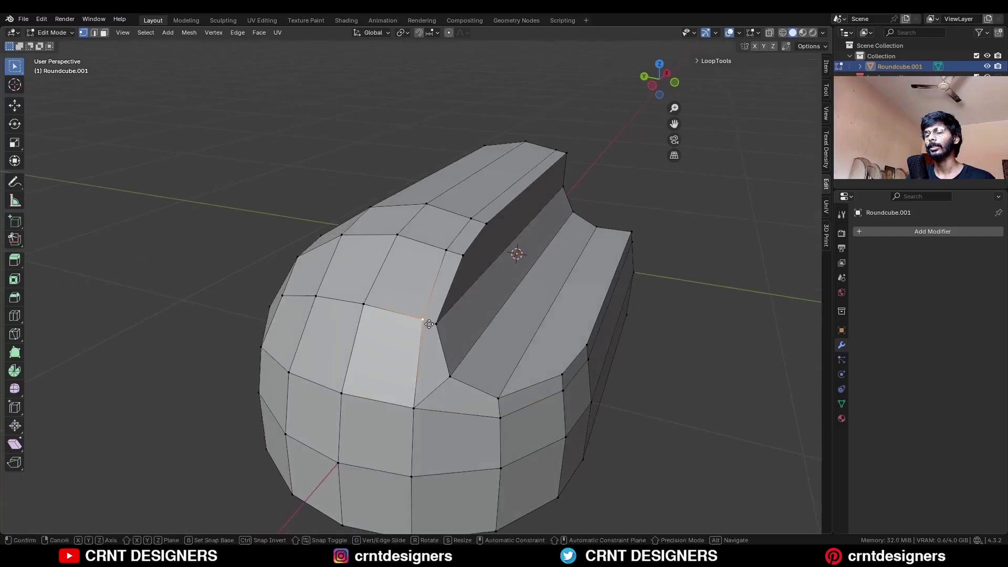
key(shift+v)
ctrl+click(423, 324)
click(417, 293)
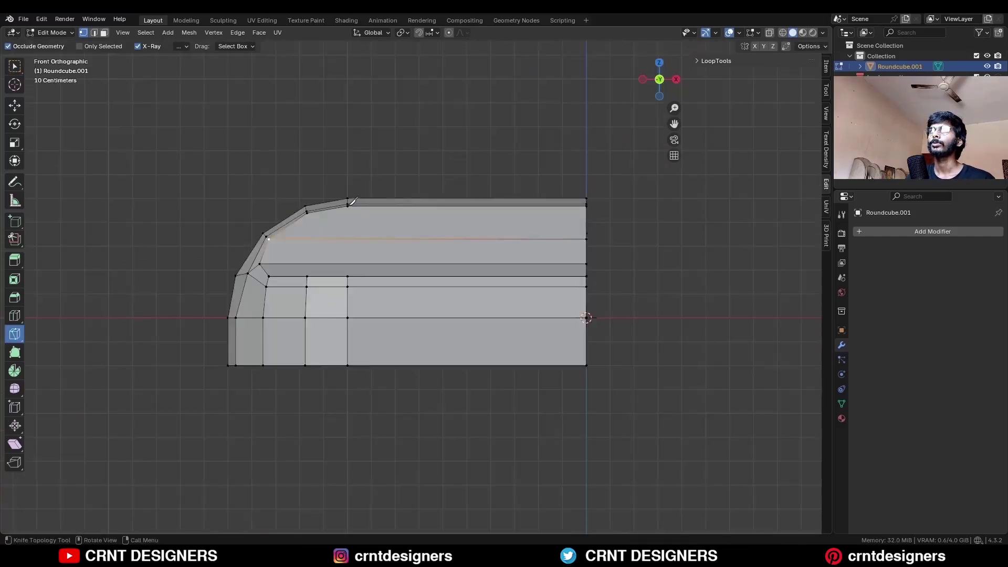
Cut a vertical edge across the groove from the upper rim's vertex to the ledge vertex where the straight section begins.
click(349, 206)
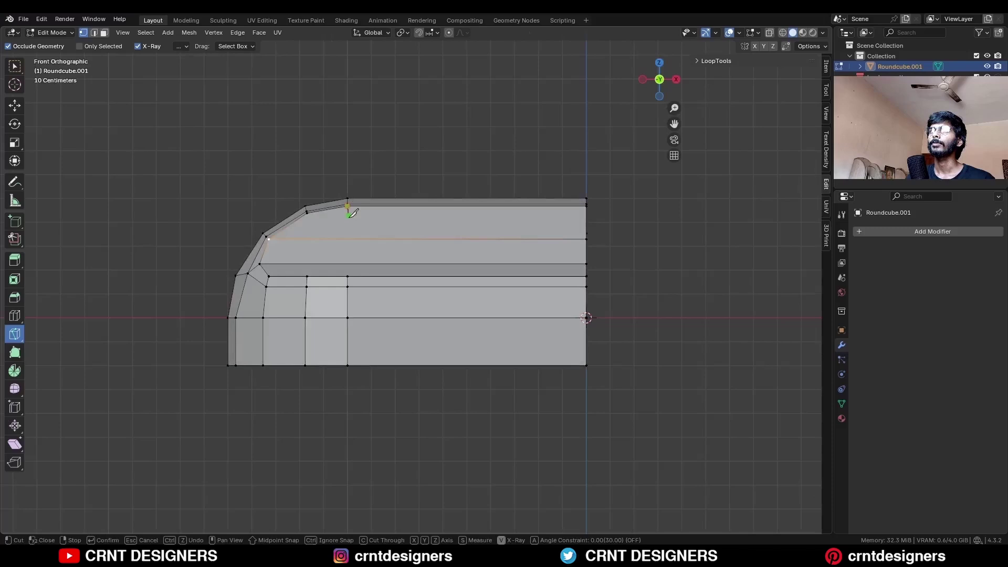
key(z)
click(348, 277)
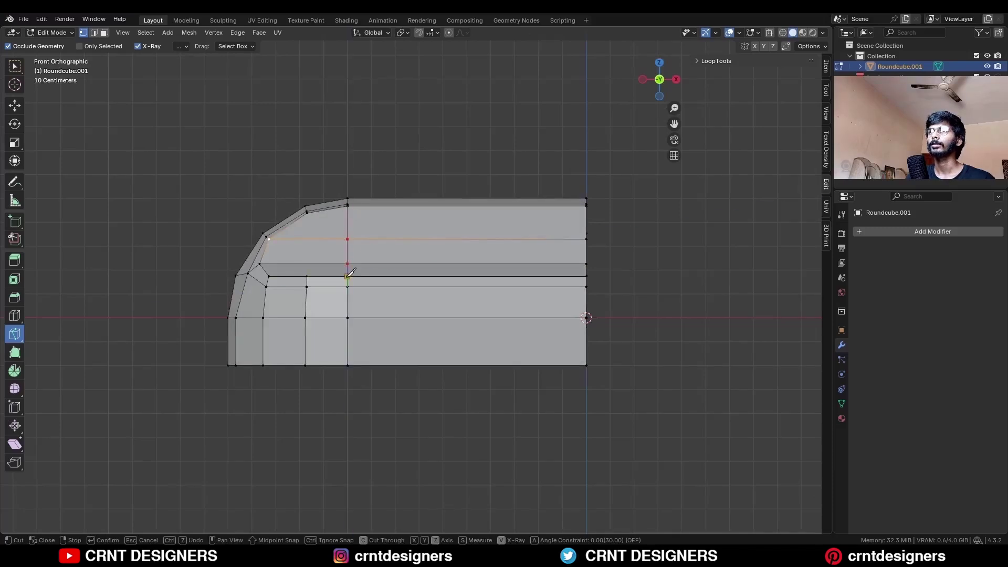
key(Return)
Add two evenly spaced loop cuts across the straight section of the body.
middle_drag(366, 230, 435, 220)
key(ctrl+r)
scroll(439, 218, up, 2)
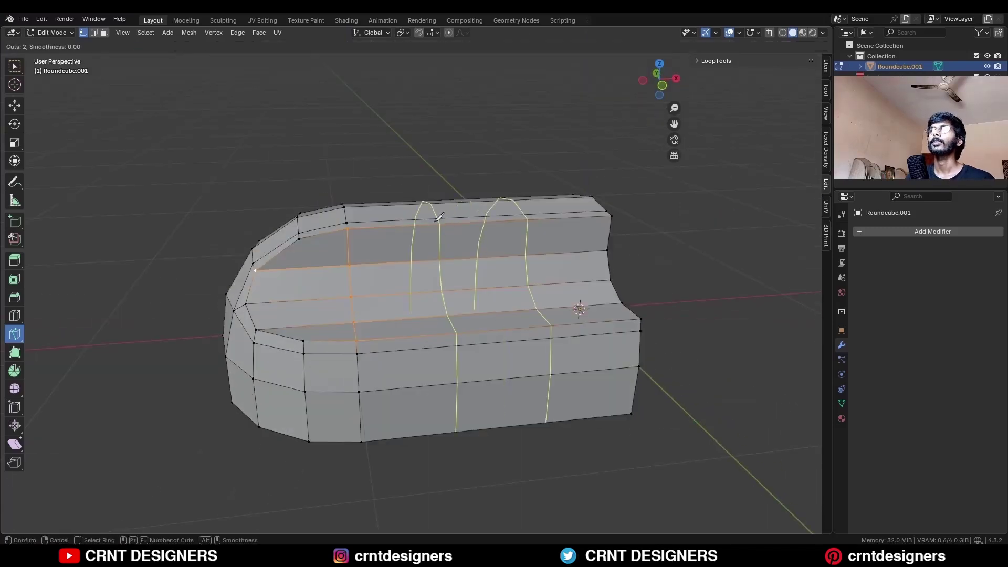
click(438, 219)
right_click(438, 219)
key(w)
click(461, 149)
Symmetrize the entire mesh with the direction set to -Y to +Y.
key(Tab)
middle_drag(462, 206, 575, 214)
key(Tab)
key(a)
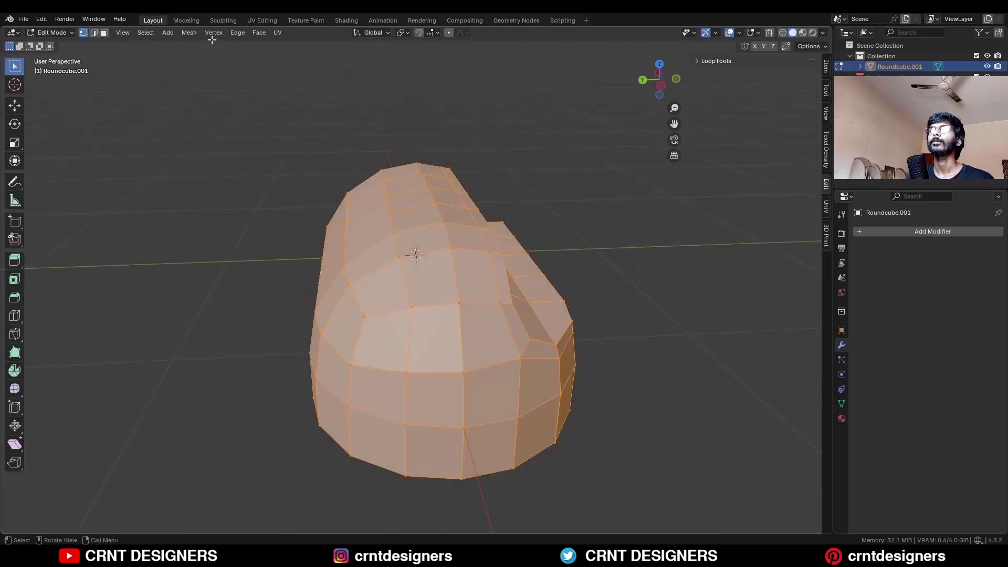
click(193, 33)
click(229, 185)
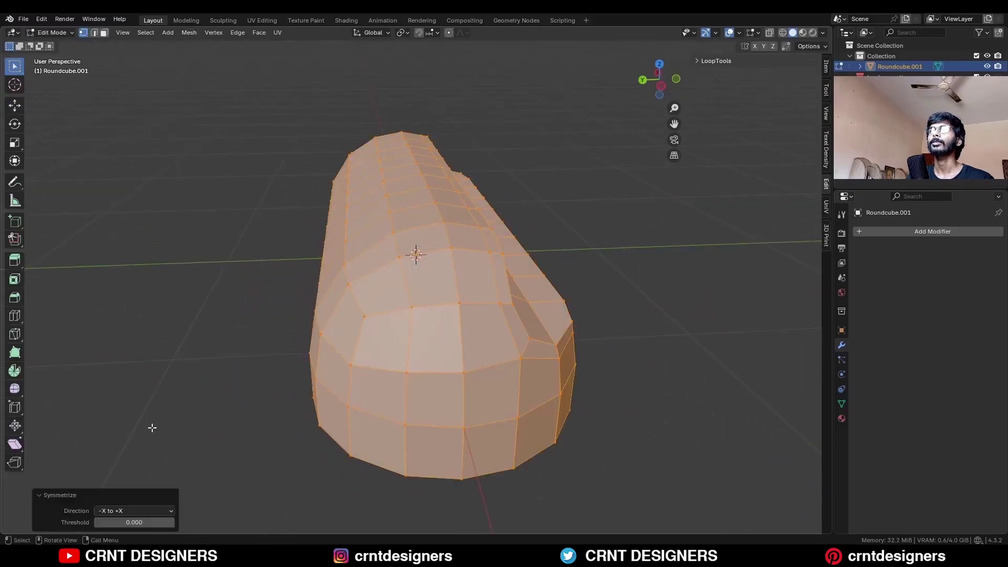
click(136, 511)
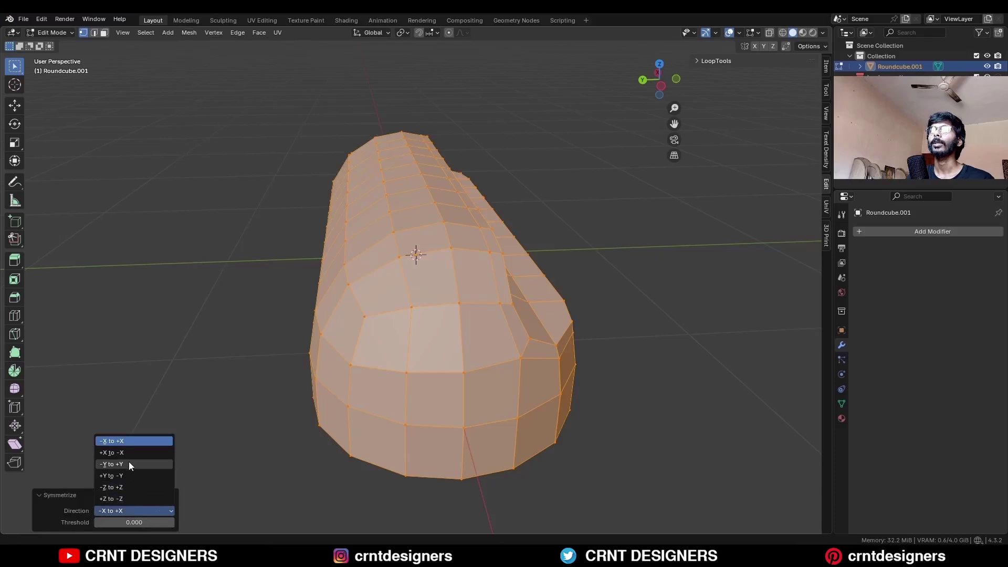
click(128, 462)
Give the body a level 2 Subdivision modifier and shade it smooth.
key(alt+a)
middle_drag(447, 316, 554, 315)
key(Tab)
click(579, 251)
middle_drag(579, 251, 437, 241)
click(477, 272)
key(ctrl+2)
right_click(405, 232)
click(492, 228)
scroll(437, 242, up, 3)
Enter Edit Mode on the body and turn off the Subdivision modifier's edit-mode display.
key(alt+shift+z)
click(393, 269)
key(Tab)
click(941, 273)
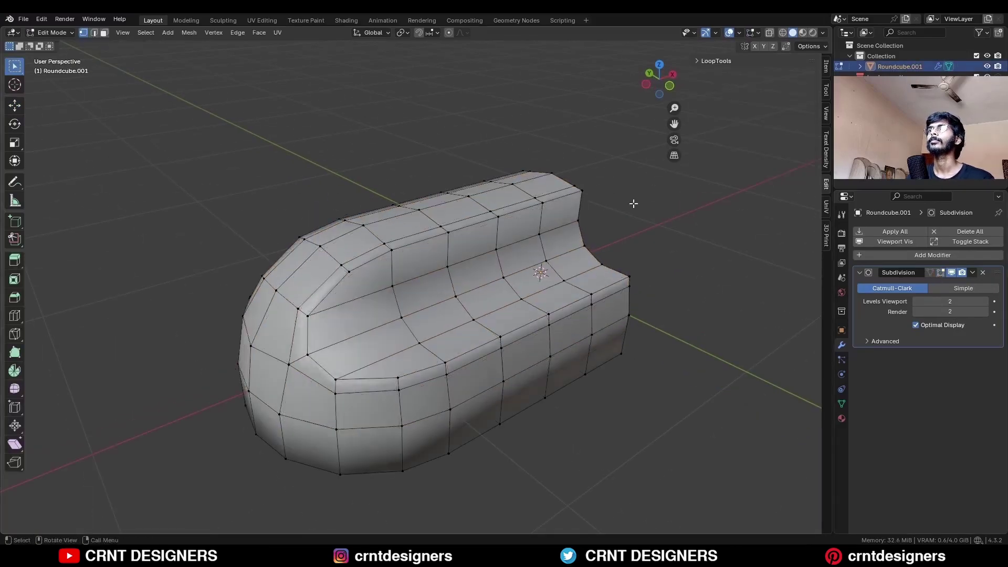
Add a centred loop cut on each side of the straight section's middle cross loop in front view.
key(KP_1)
scroll(528, 227, up, 2)
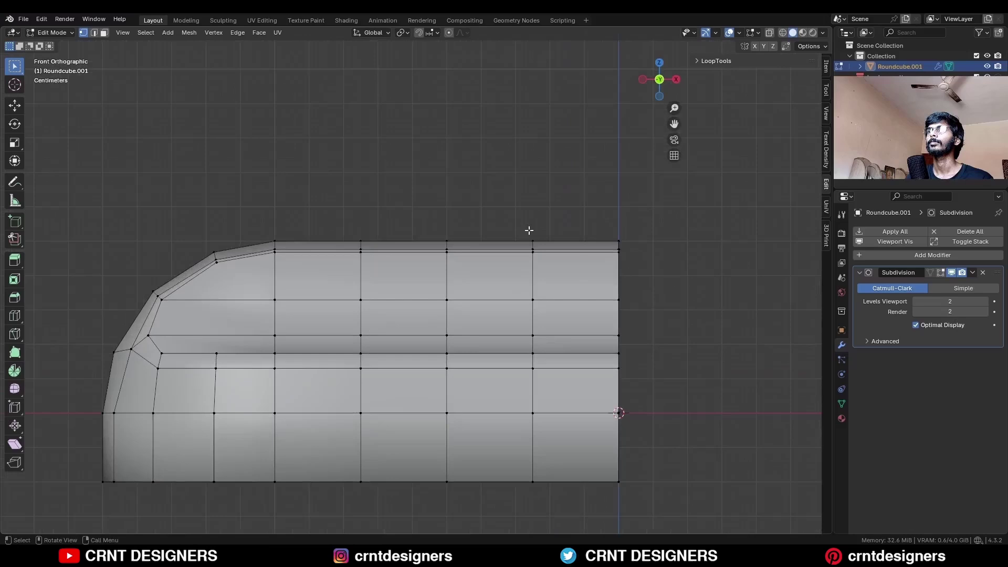
key(ctrl+r)
click(423, 245)
right_click(425, 243)
key(ctrl+r)
click(487, 240)
right_click(491, 241)
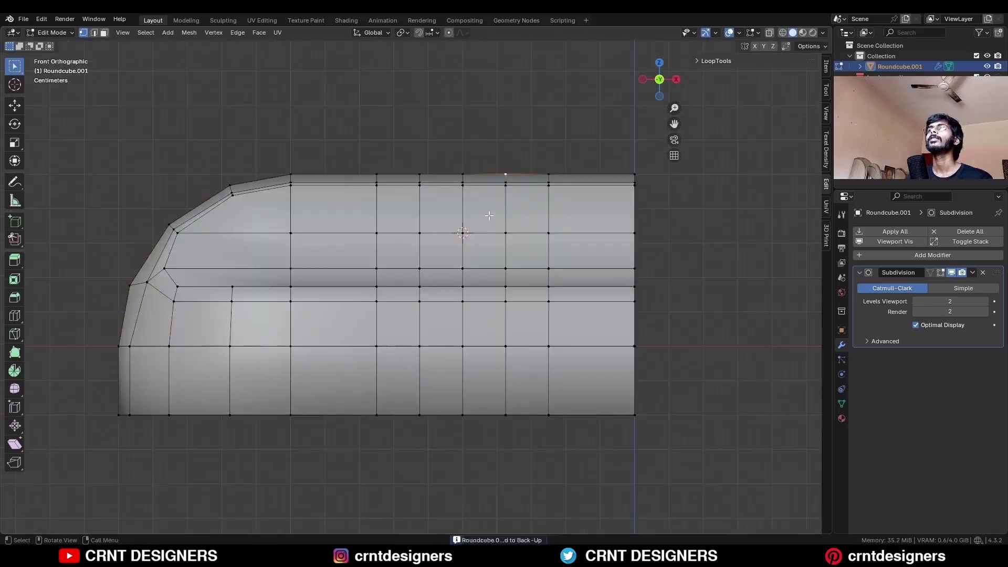
Place the 3D cursor level with the middle cross loop's vertex on the groove wall and return to Object Mode.
key(alt+z)
click(464, 233)
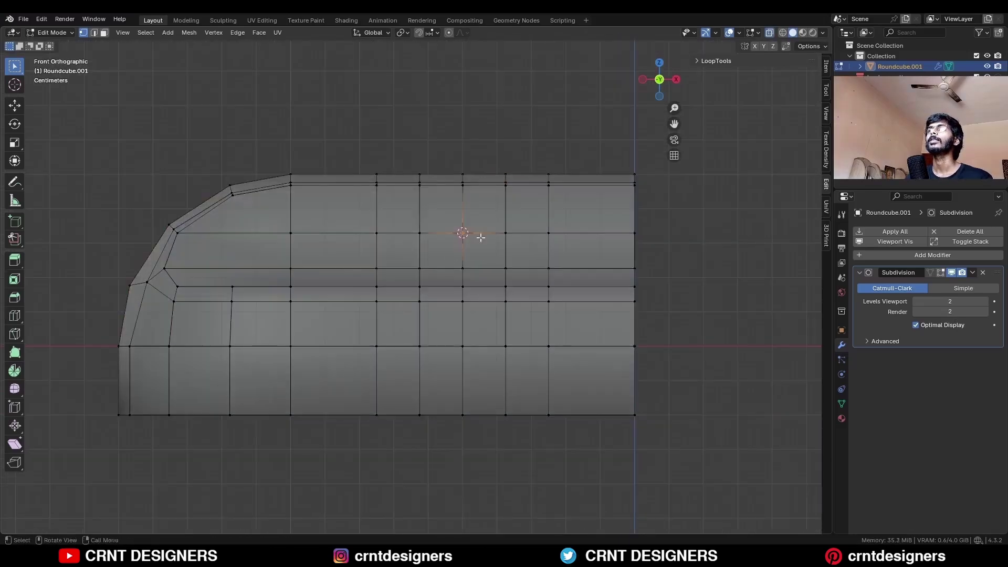
key(alt+z)
key(ctrl+Tab)
click(524, 238)
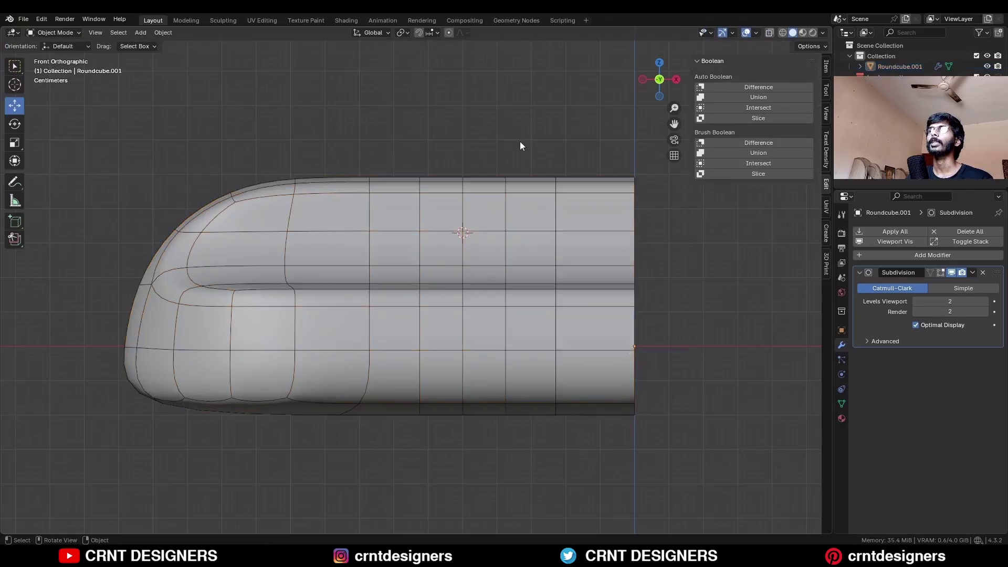
Add a cylinder with 8 vertices at the 3D cursor.
key(shift+a)
mouse_move(430, 134)
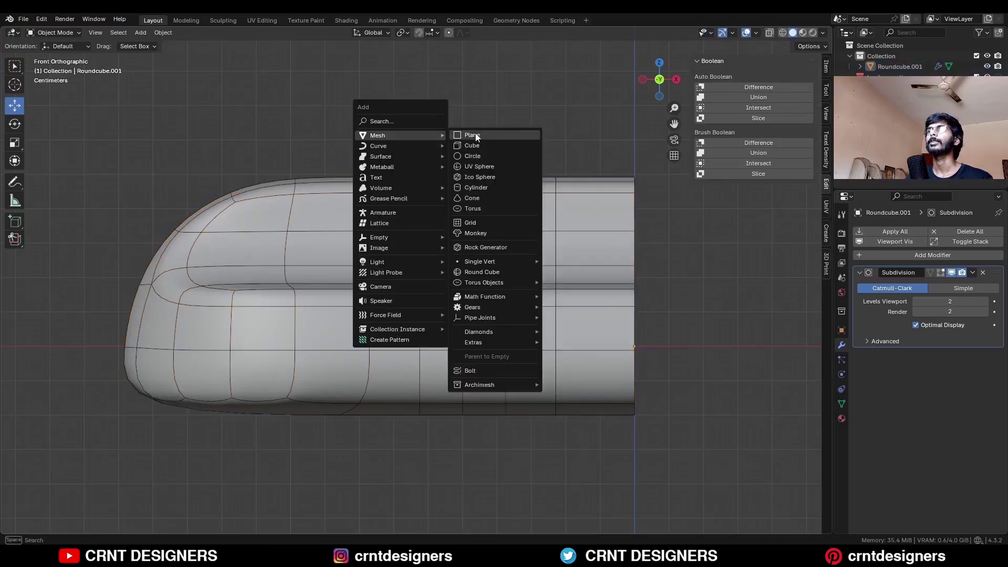
click(482, 189)
click(144, 400)
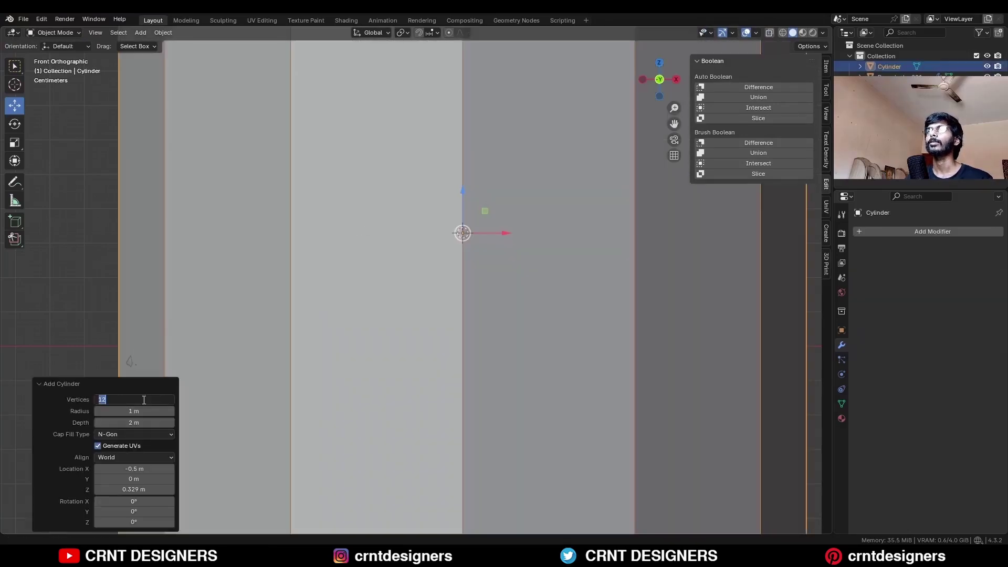
text(8)
key(Return)
Rotate the cylinder 90° in the left view so it lies along Y and scale it uniformly to about 0.161.
scroll(386, 257, down, 4)
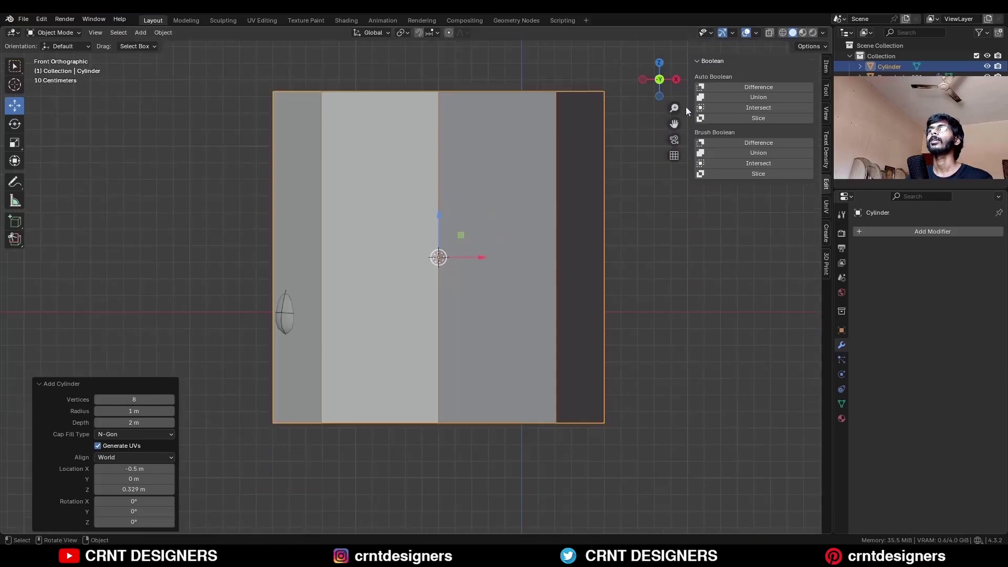
click(643, 79)
shift+middle_drag(579, 186, 580, 168)
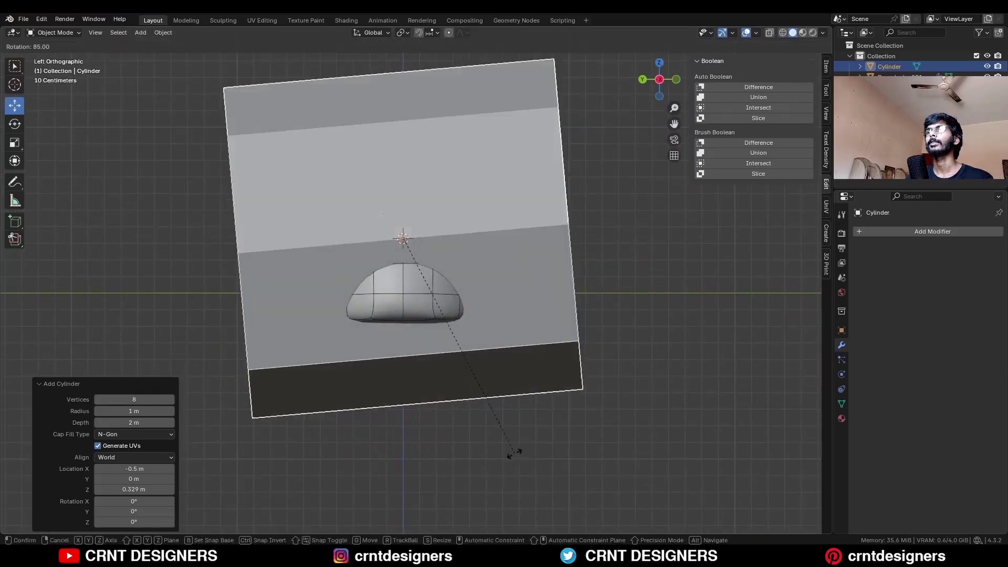
click(499, 468)
key(s)
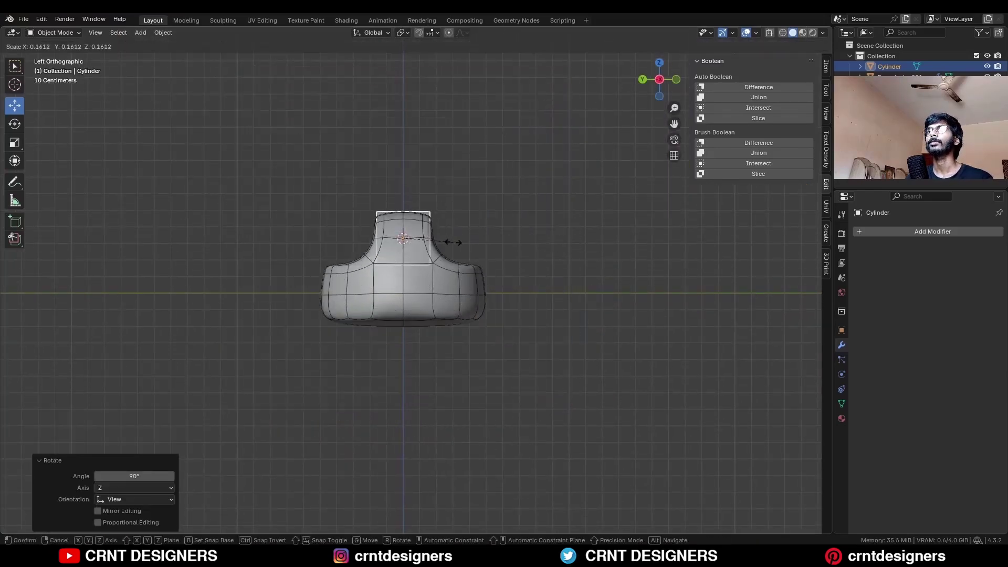
click(460, 239)
Stretch the cylinder along Y by about 6.05 so it passes through the body, and fine-tune its scale.
key(s)
key(y)
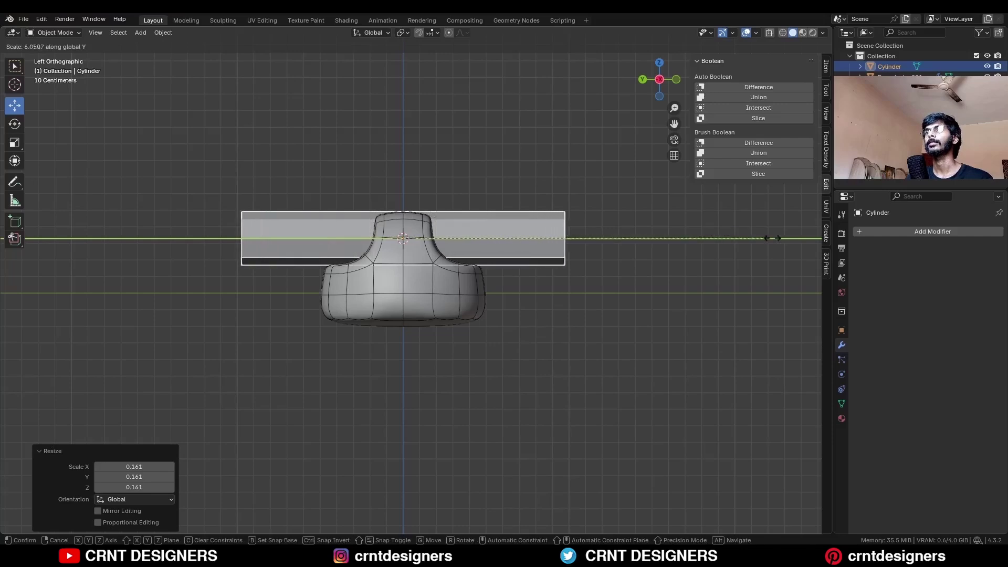
click(771, 238)
key(s)
click(544, 243)
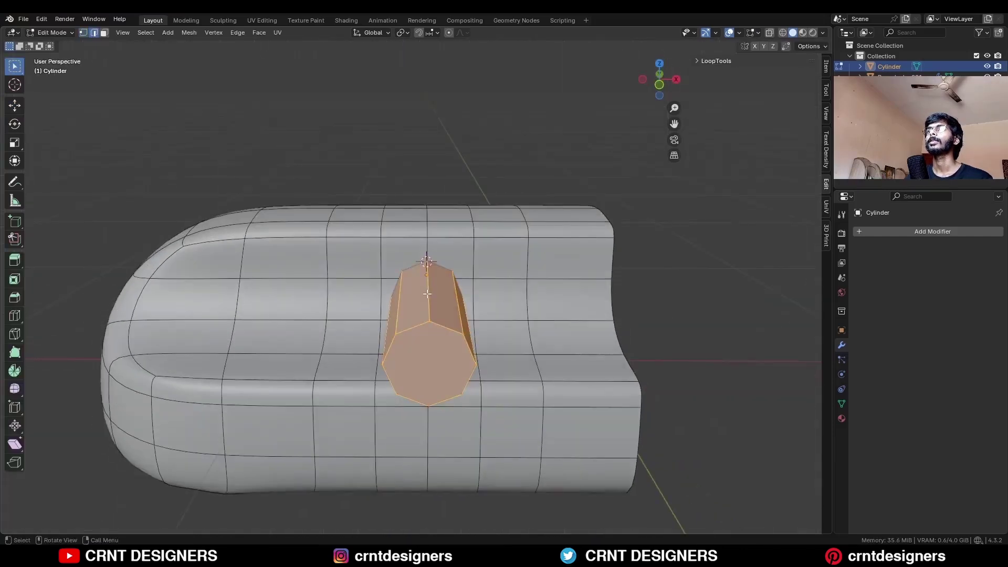
Bevel the cylinder's topmost lengthwise edge with one segment and a width of 0.18 m.
click(431, 293)
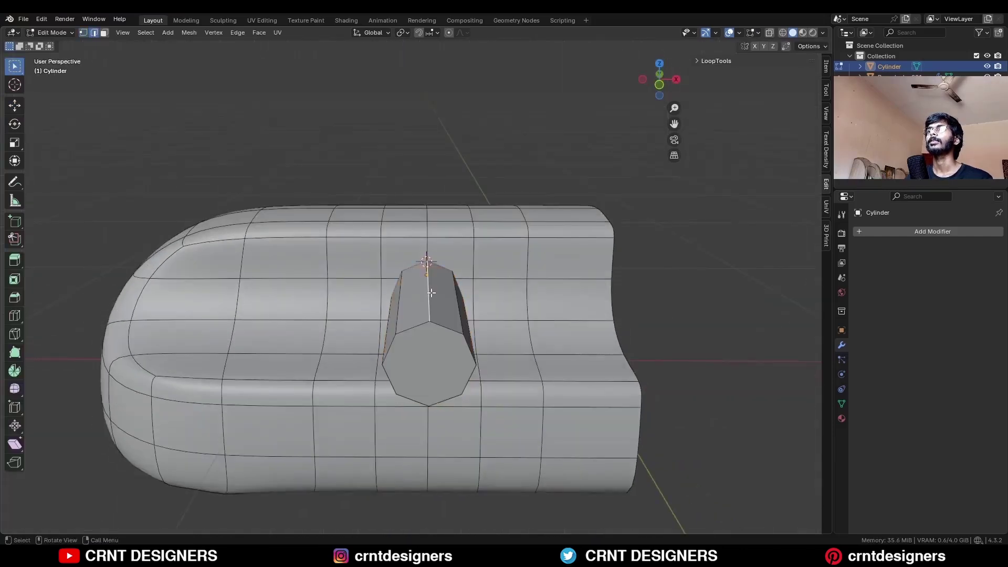
middle_drag(432, 292, 482, 263)
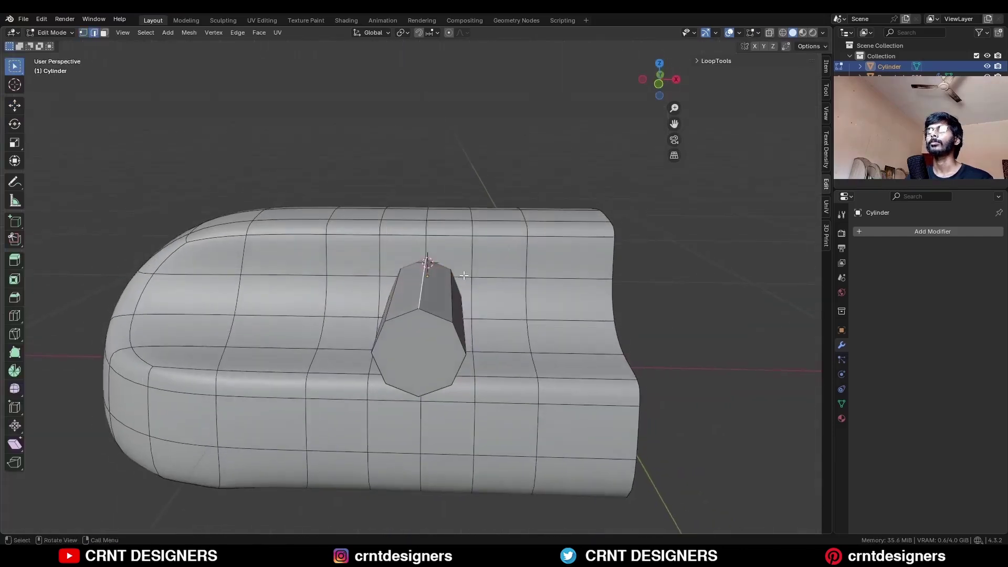
key(ctrl+b)
click(496, 266)
Raise the narrow beveled face along Z well above the body to form a thin upright slab, and return to Object Mode.
middle_drag(467, 214, 476, 231)
key(g)
key(z)
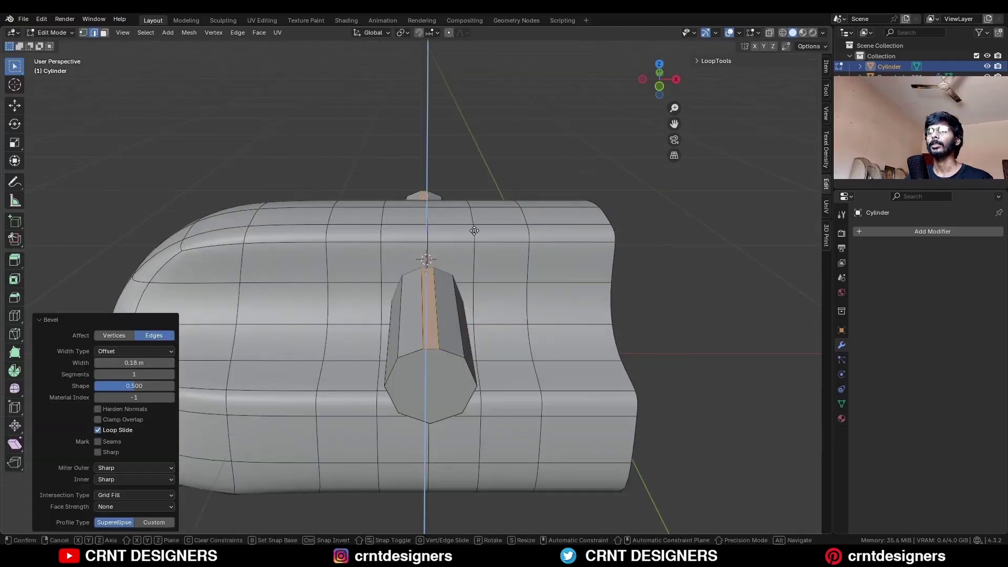
click(484, 122)
middle_drag(485, 187, 431, 218)
key(Tab)
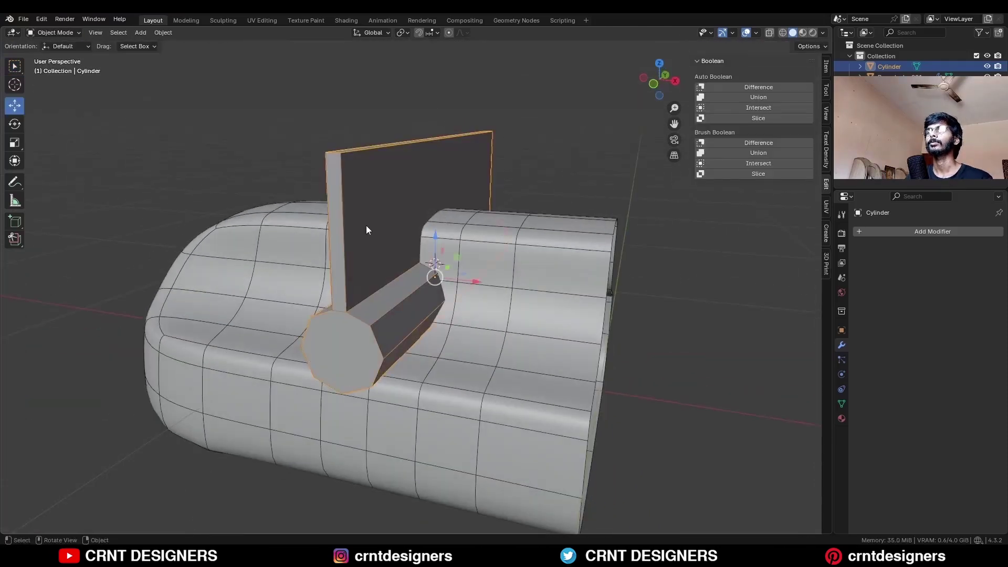
Remove the Subdivision modifier from the grooved body.
middle_drag(366, 230, 551, 254)
click(550, 254)
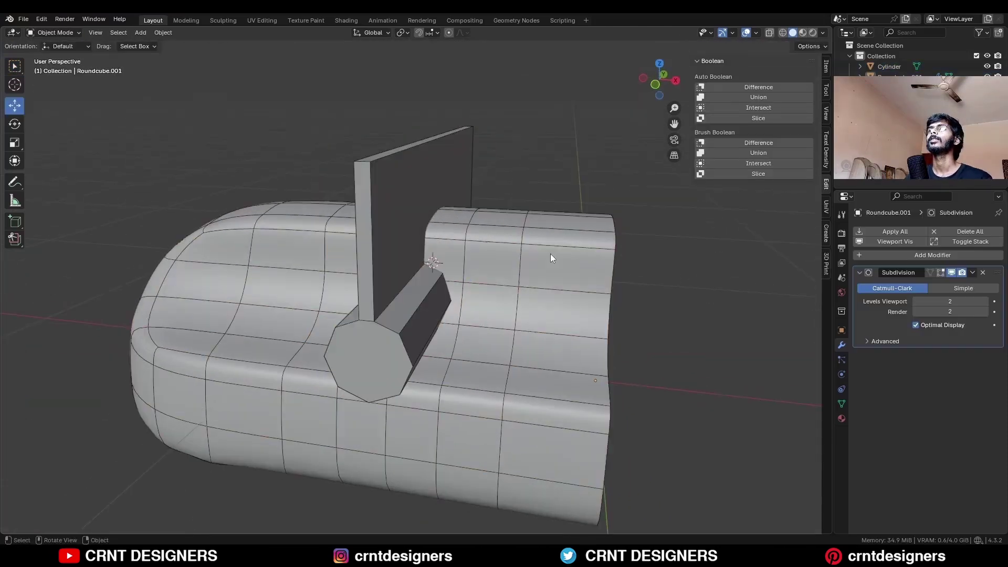
click(983, 273)
Close the body's open flat end by filling its boundary loop with a face.
key(Tab)
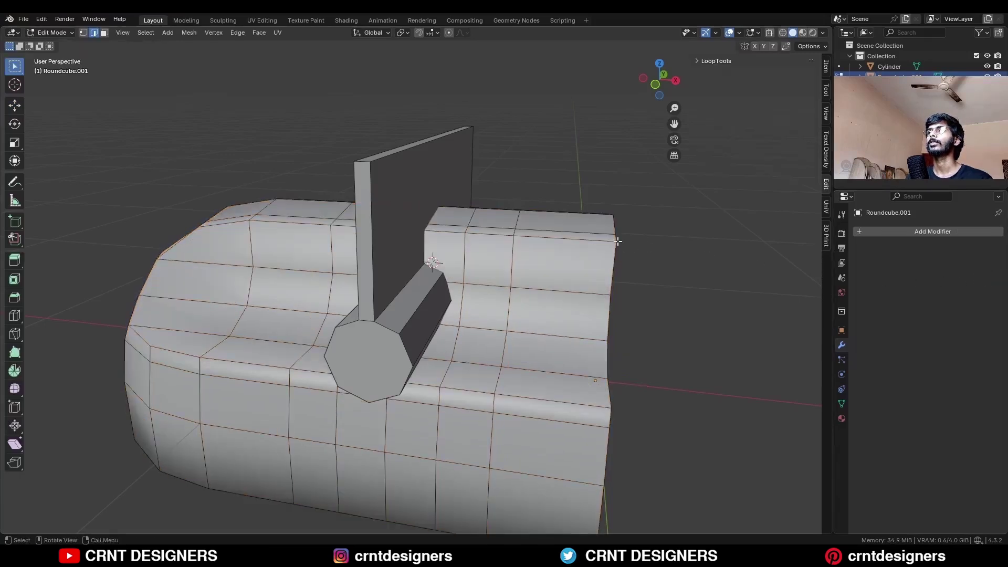
middle_drag(630, 251, 598, 250)
alt+click(597, 249)
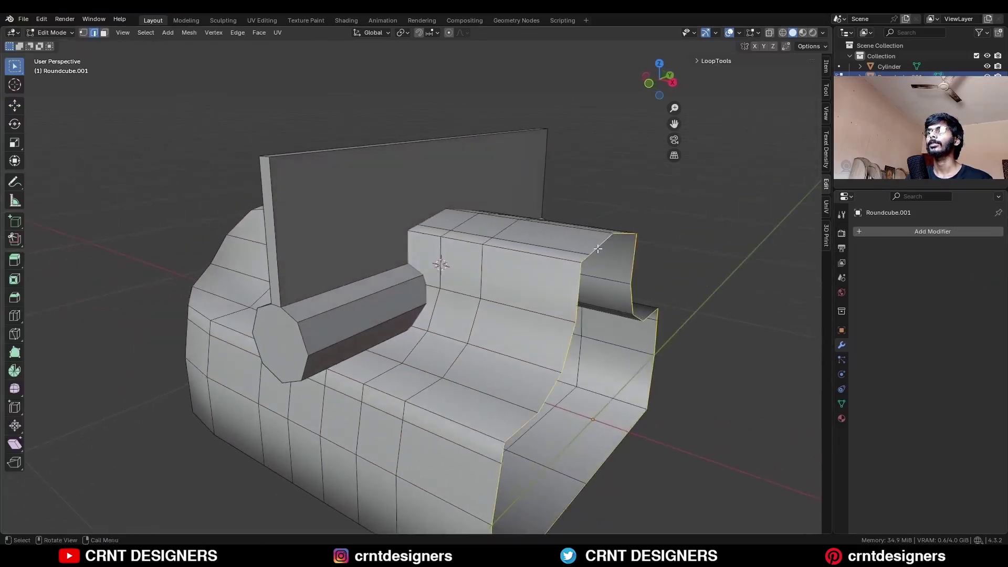
key(f)
key(Tab)
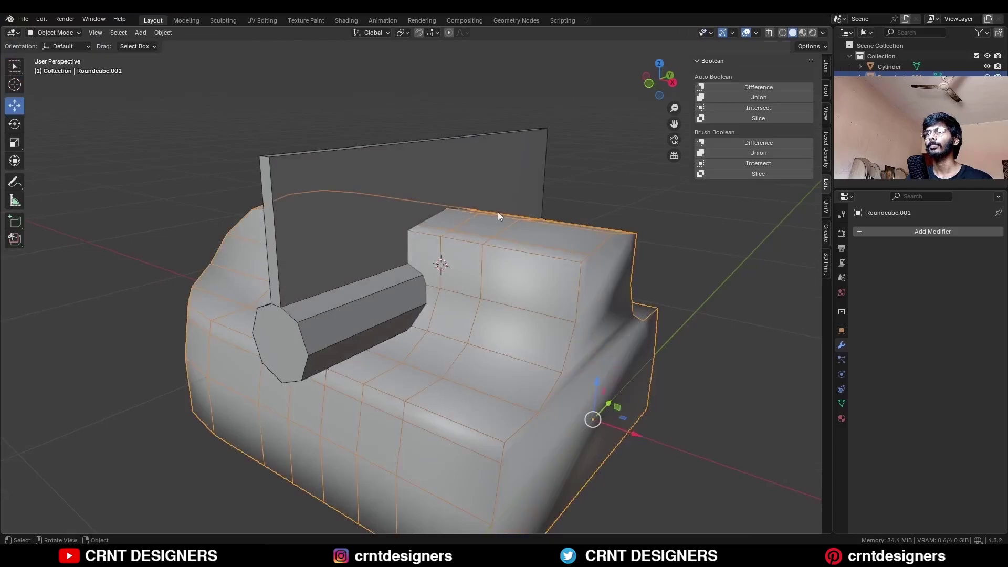
Subtract the slotted cylinder from the body with a brush Boolean Difference.
middle_drag(439, 217, 525, 215)
click(478, 179)
shift+click(543, 237)
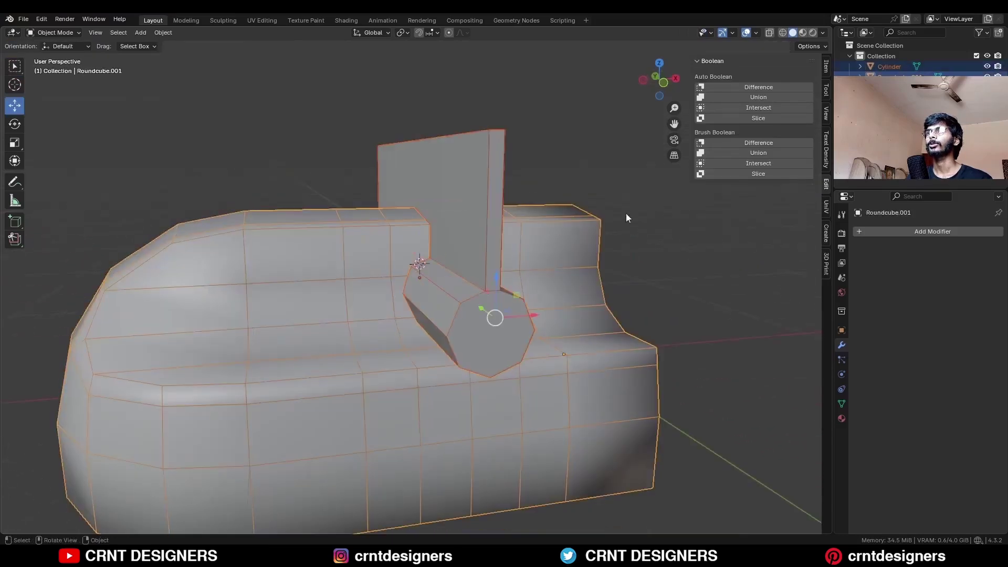
click(761, 143)
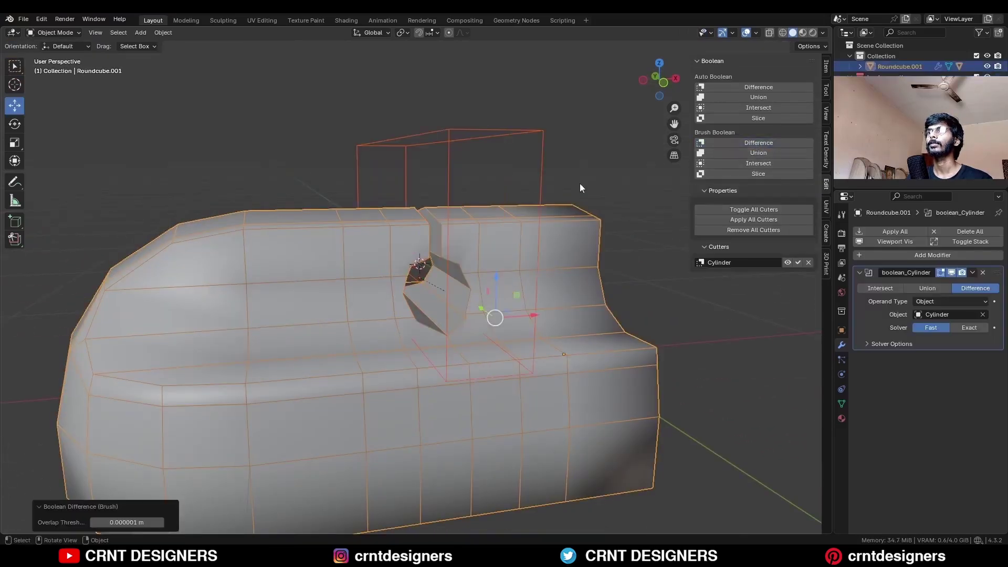
Apply the Boolean modifier on the body and delete the cylinder cutter.
mouse_move(580, 184)
middle_down()
mouse_move(522, 241)
mouse_move(594, 256)
middle_up()
click(974, 272)
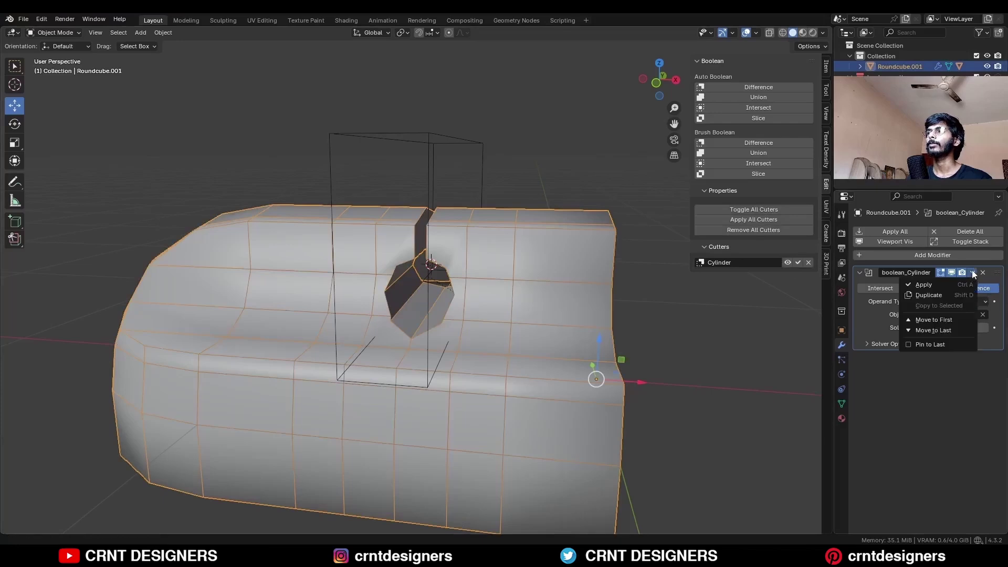
click(917, 284)
click(450, 139)
key(x)
click(449, 140)
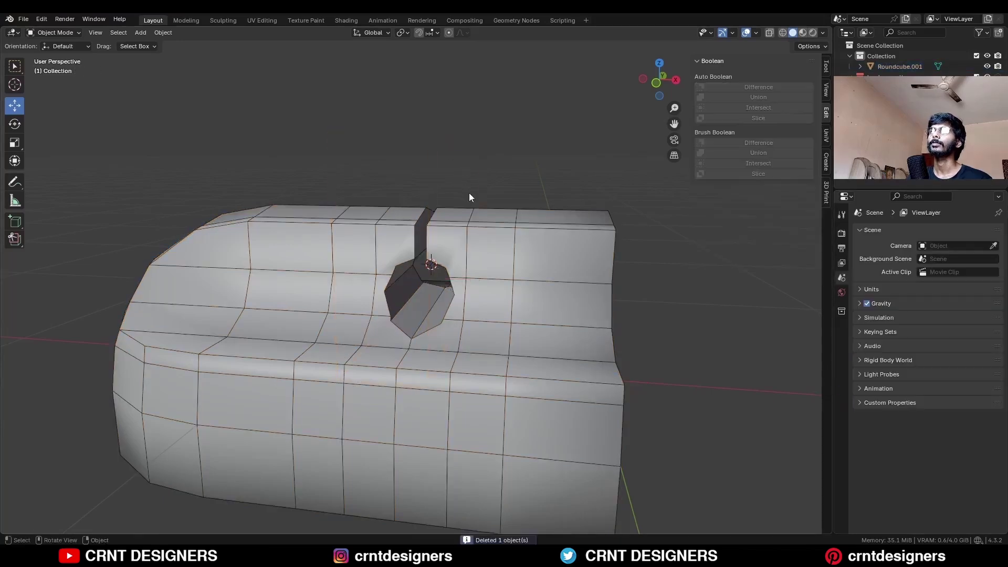
scroll(469, 193, up, 2)
middle_drag(469, 193, 418, 310)
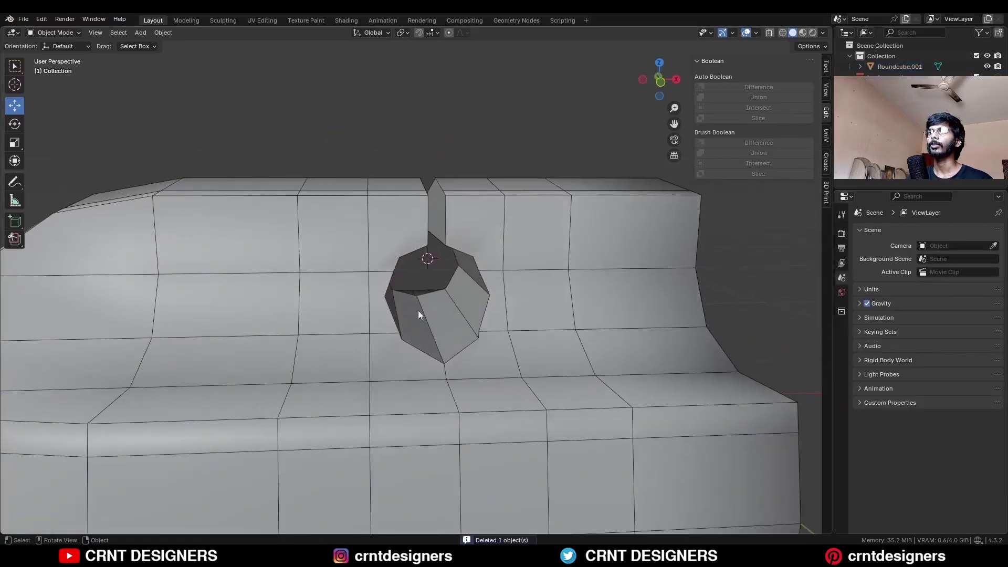
Merge the stray groove-loop vertices on the keyhole's left side into the hole's lower-left and upper-left corners using At Last.
click(398, 345)
key(Tab)
click(402, 339)
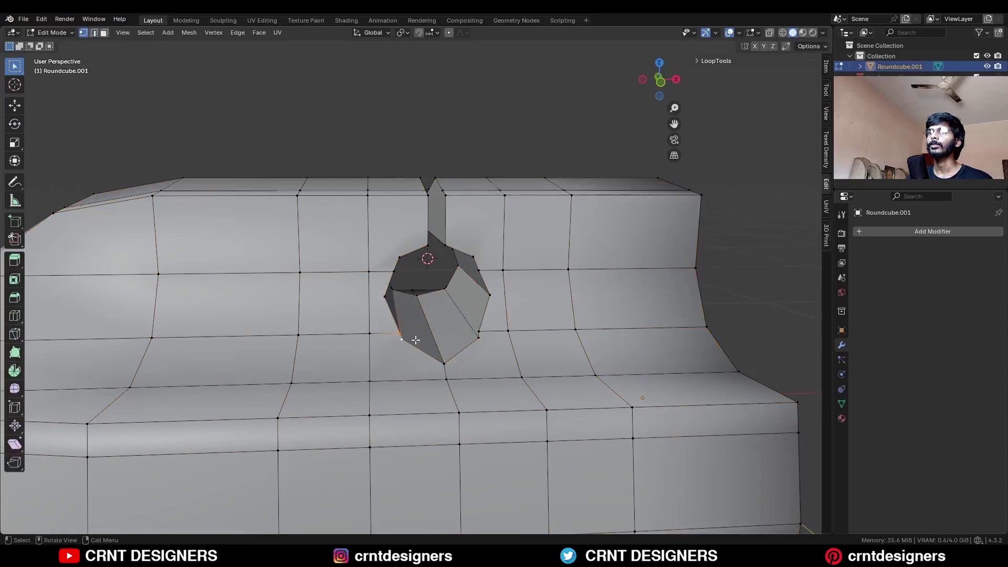
key(m)
click(418, 333)
middle_drag(407, 281, 385, 291)
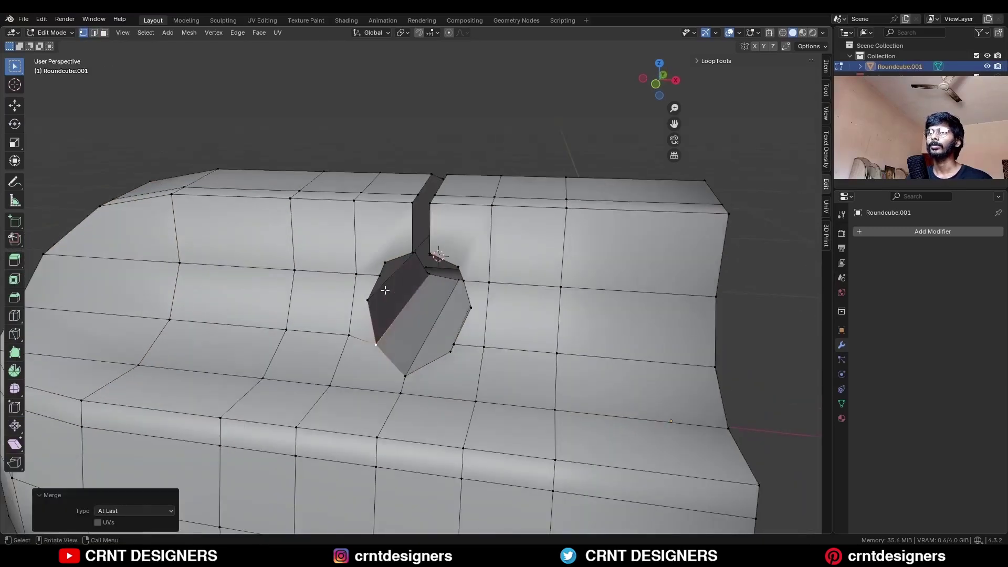
click(377, 274)
shift+click(391, 262)
key(m)
click(376, 247)
middle_drag(376, 247, 447, 212)
Add a centred loop cut in the faces just left of the slot and connect it to the hole's upper-left corner.
key(ctrl+r)
click(447, 212)
right_click(503, 217)
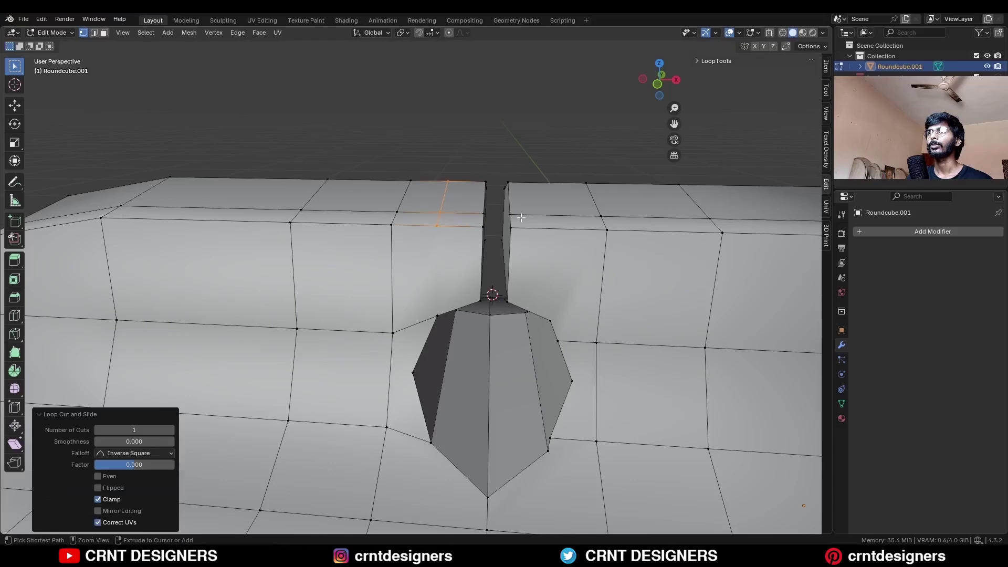
click(426, 234)
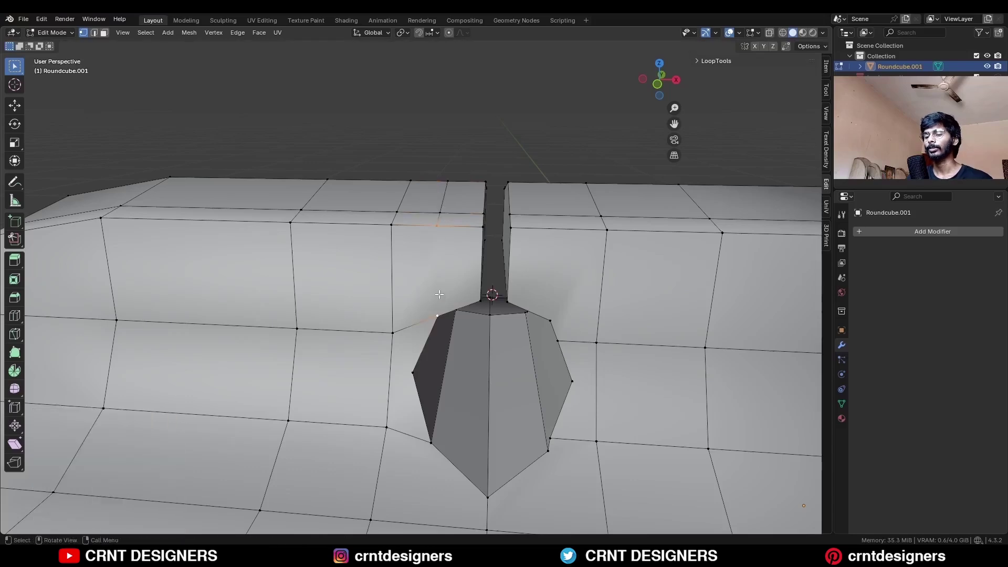
Add a centred vertical loop cut below the hole's left half and connect it to the hole's lower-left corner.
shift+middle_drag(442, 448, 450, 315)
key(ctrl+r)
click(444, 333)
right_click(443, 333)
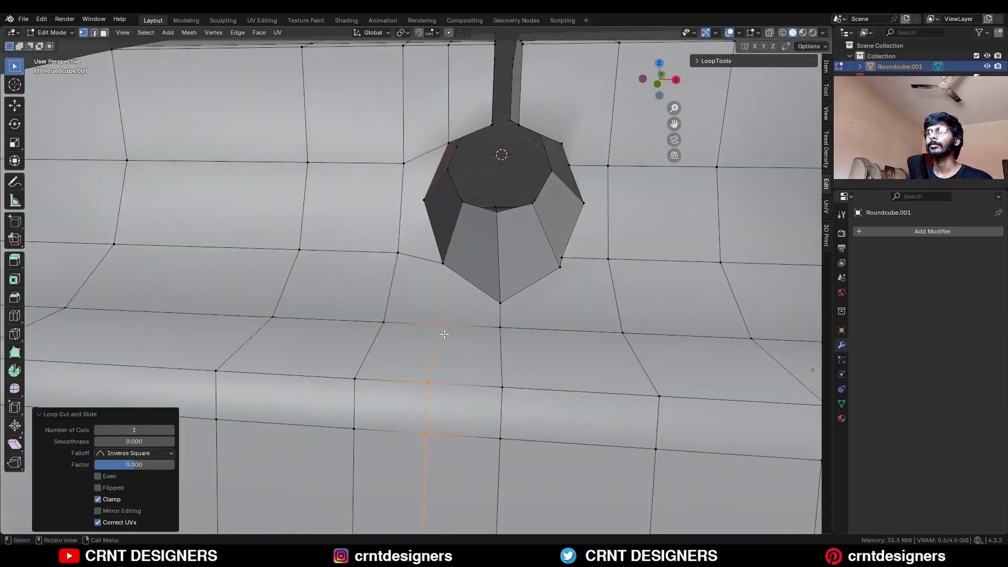
click(442, 328)
shift+click(445, 268)
Add a lengthwise loop cut along the groove from the rounded end and connect it to the hole's leftmost corner.
scroll(462, 246, down, 4)
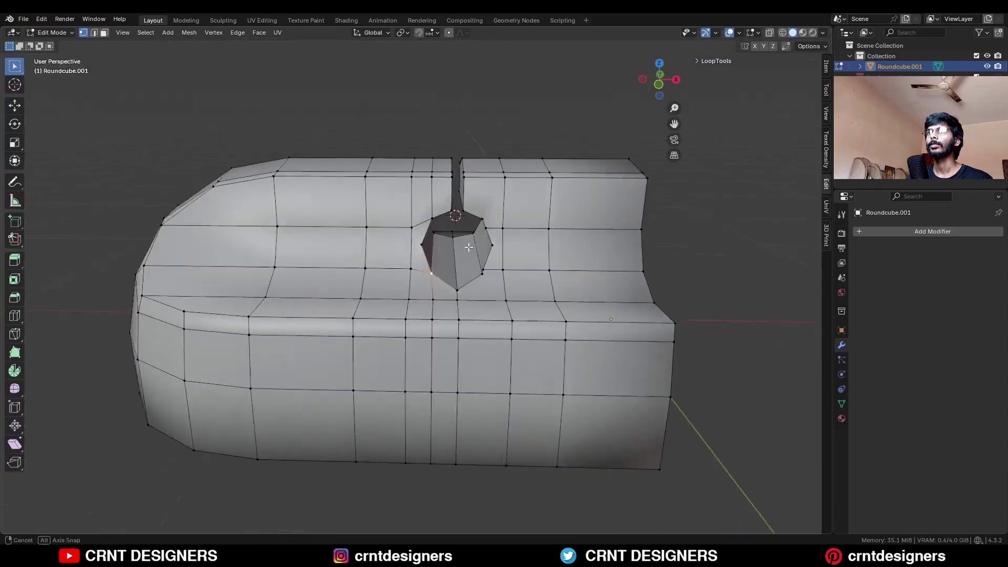
middle_drag(467, 245, 481, 239)
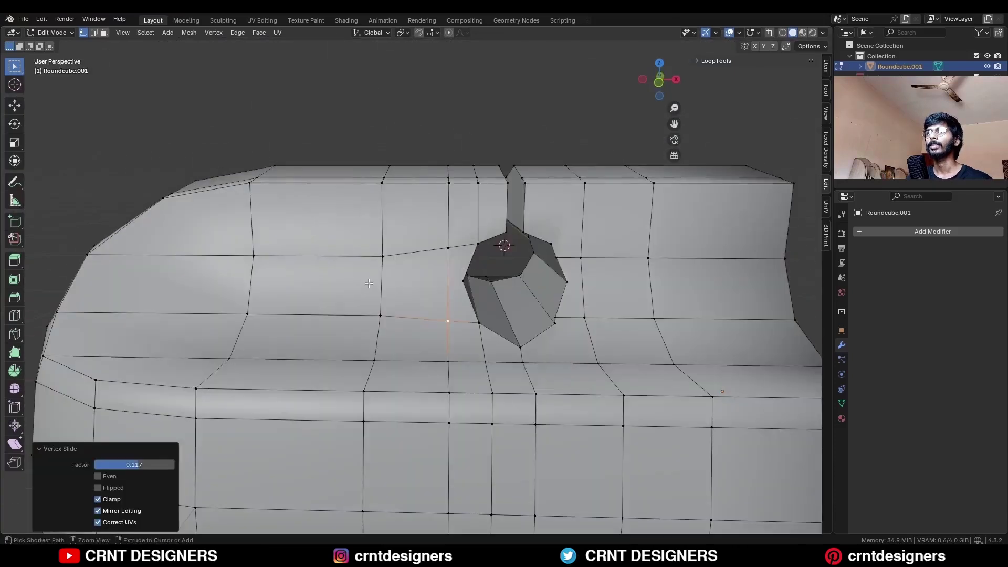
key(ctrl+r)
click(376, 280)
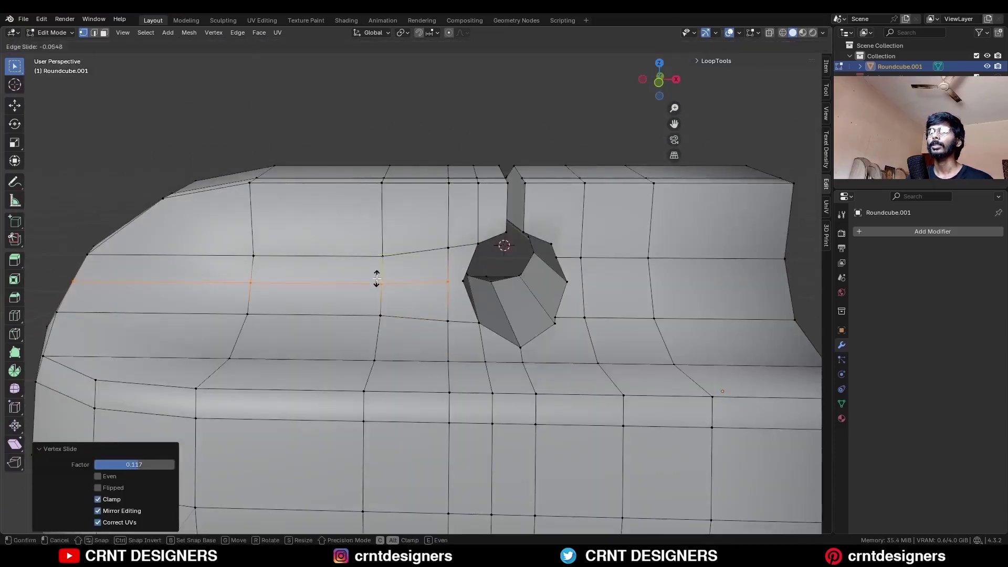
right_click(381, 278)
click(447, 283)
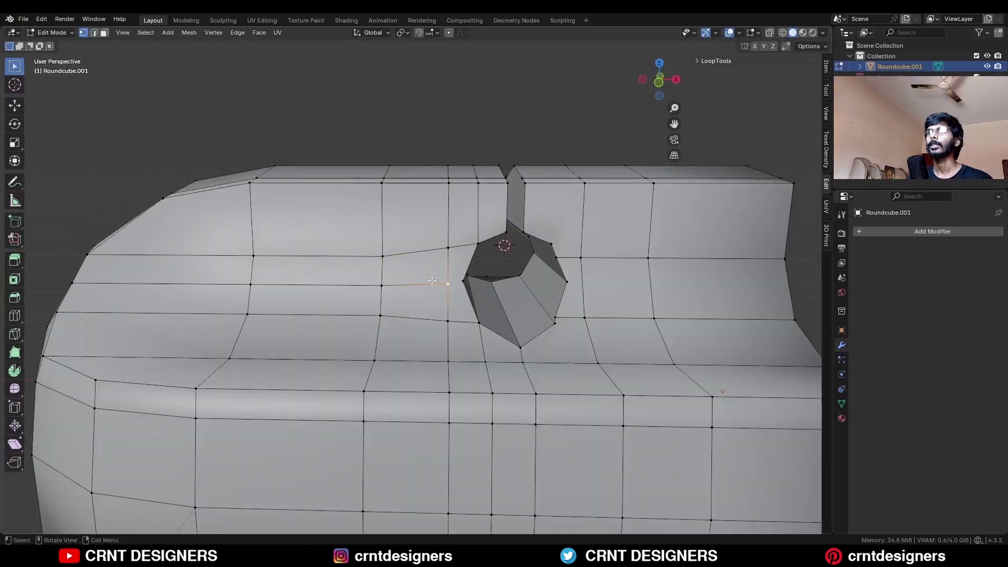
shift+click(462, 281)
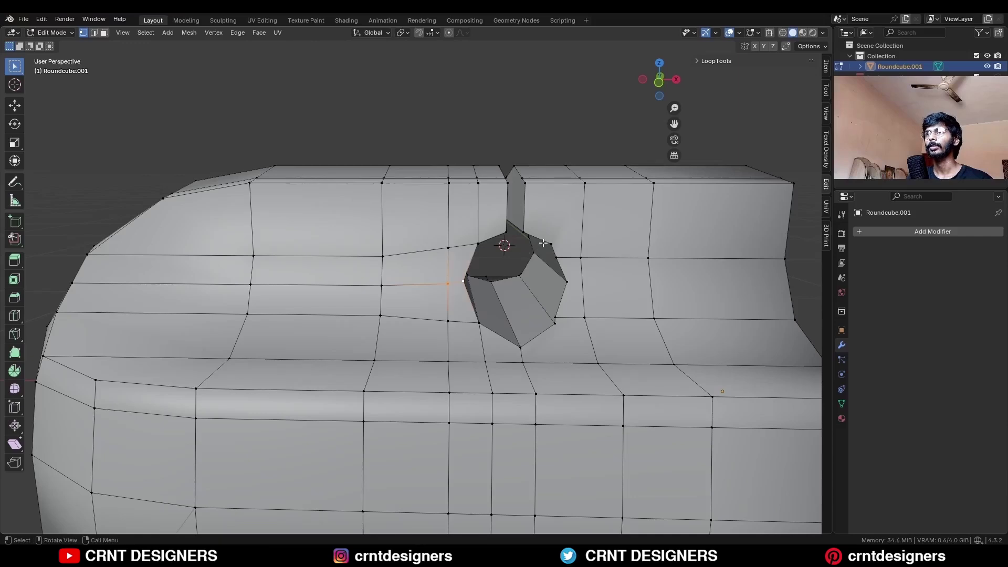
Flatten the new loop's vertices at the rounded end to one height by scaling them to 0 on Z.
key(KP_1)
key(alt+z)
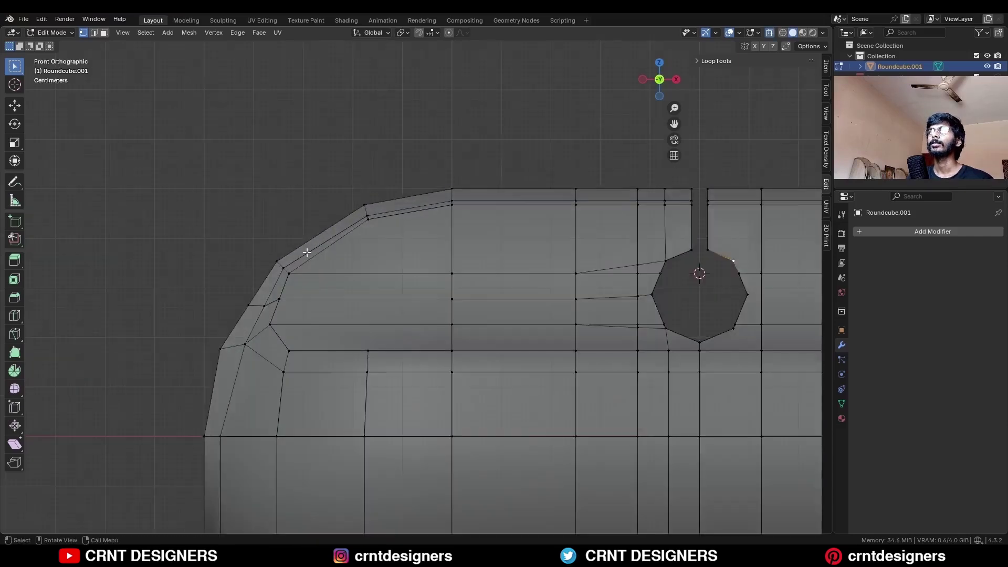
drag(299, 287, 198, 315)
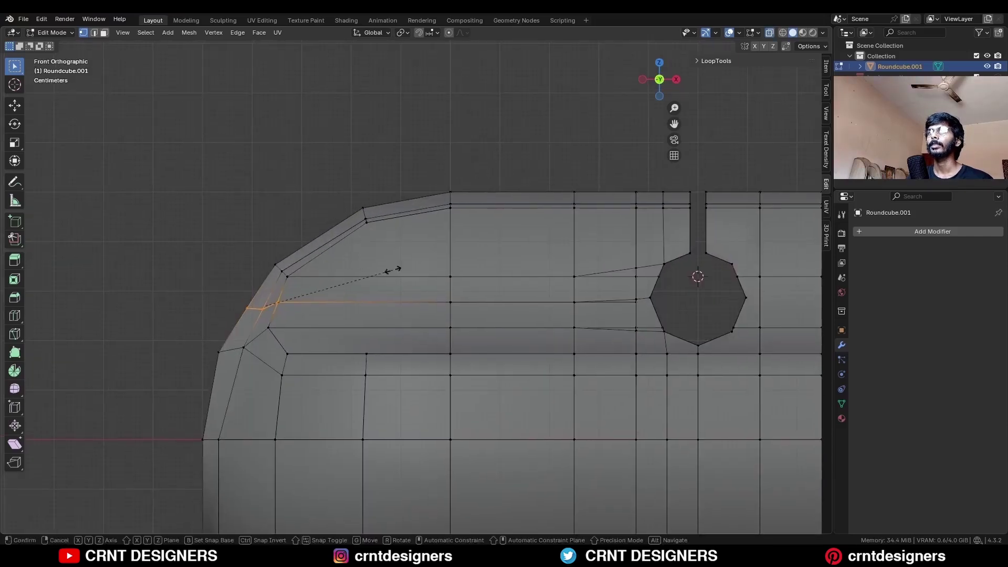
text(sz)
text(0)
key(Return)
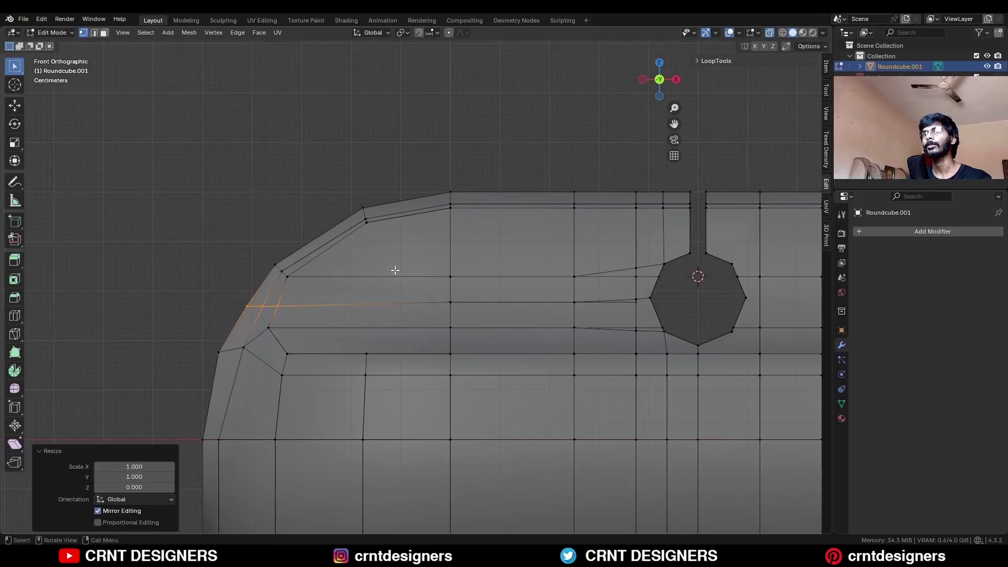
Apply Set Flow to the short cross edges at the rounded end to even out its curvature.
key(2)
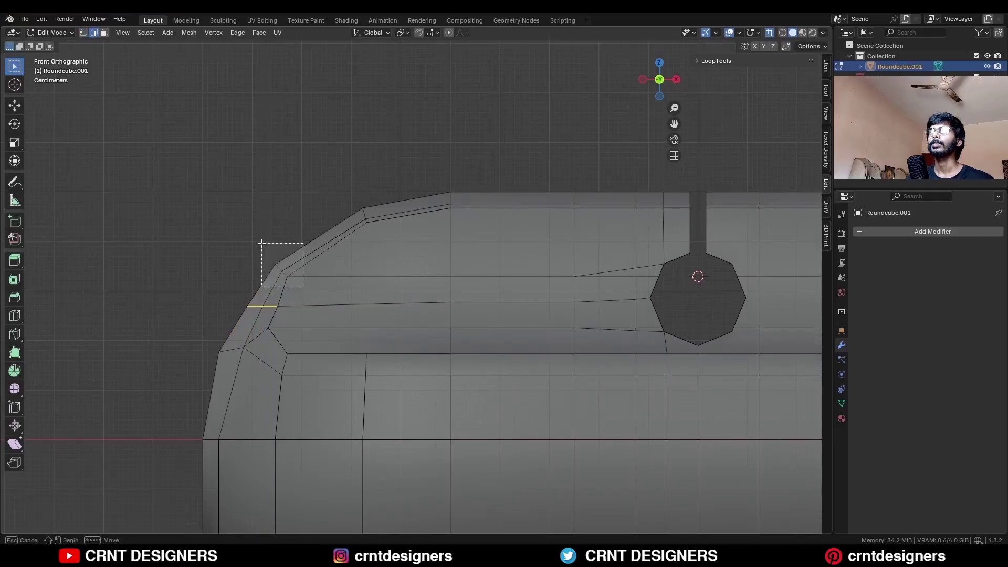
right_click(563, 182)
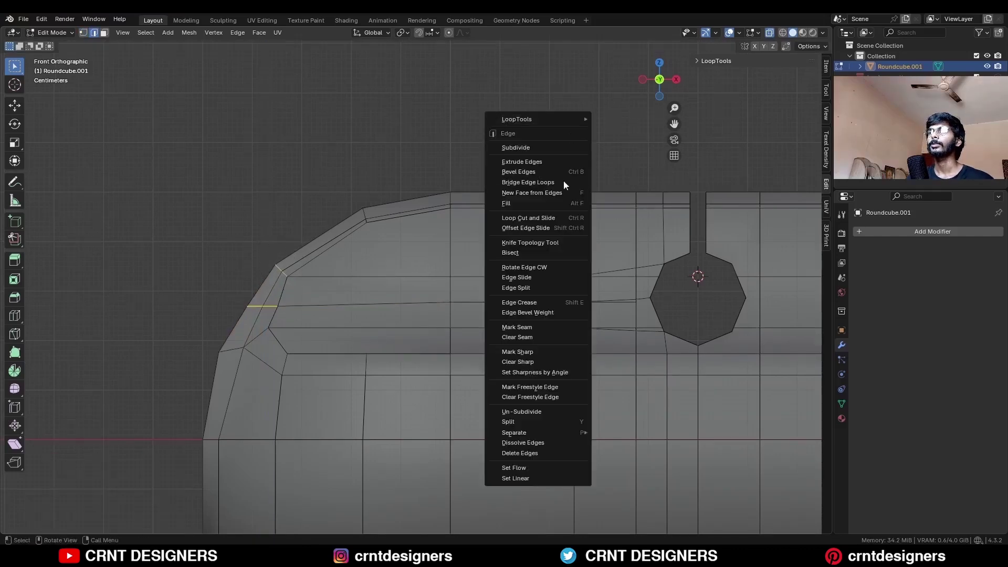
click(537, 468)
key(alt+z)
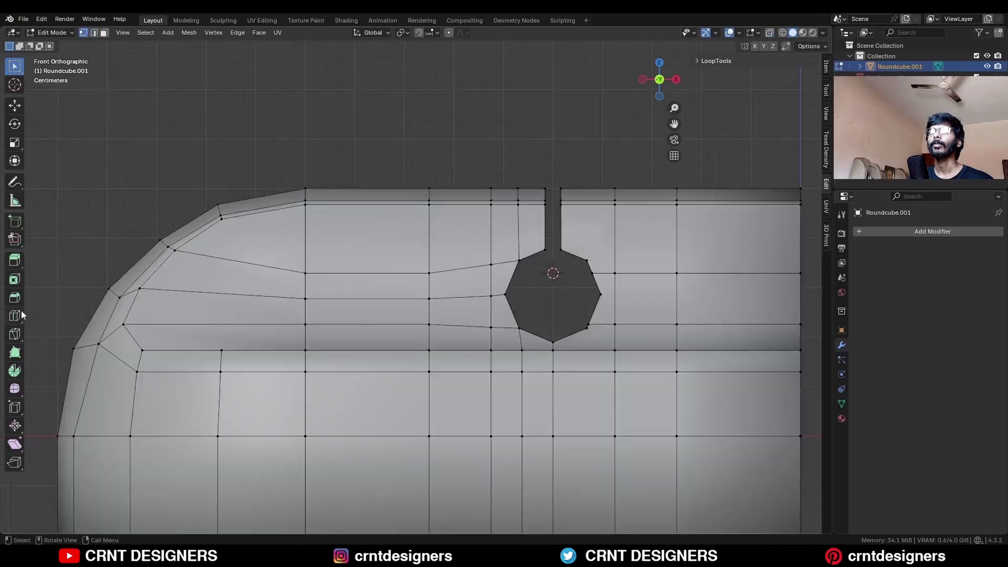
Knife a straight cut from the rounded end's upper groove vertex to the hole's upper-left corner and dissolve the old bent edge row.
click(18, 333)
click(174, 251)
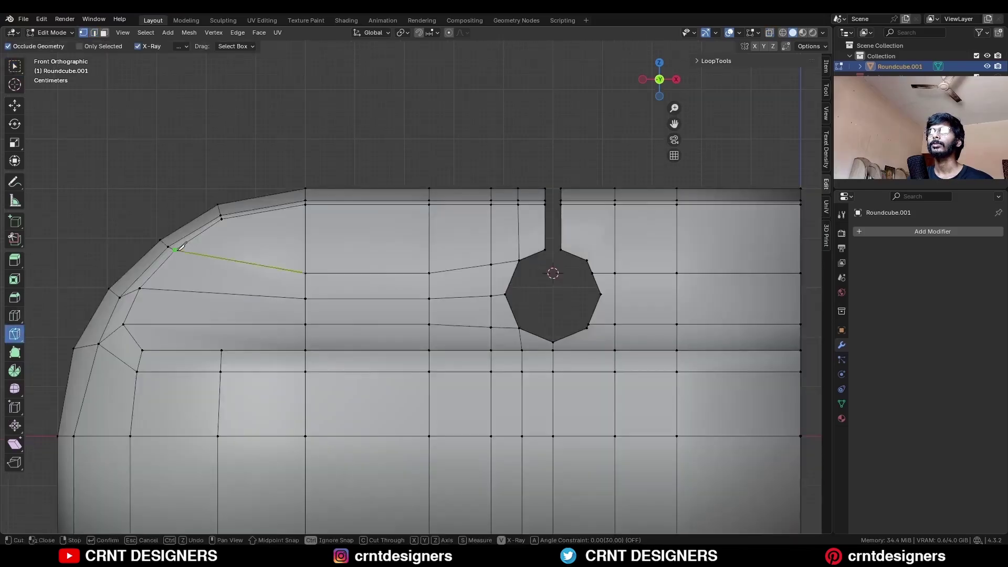
click(521, 258)
key(Return)
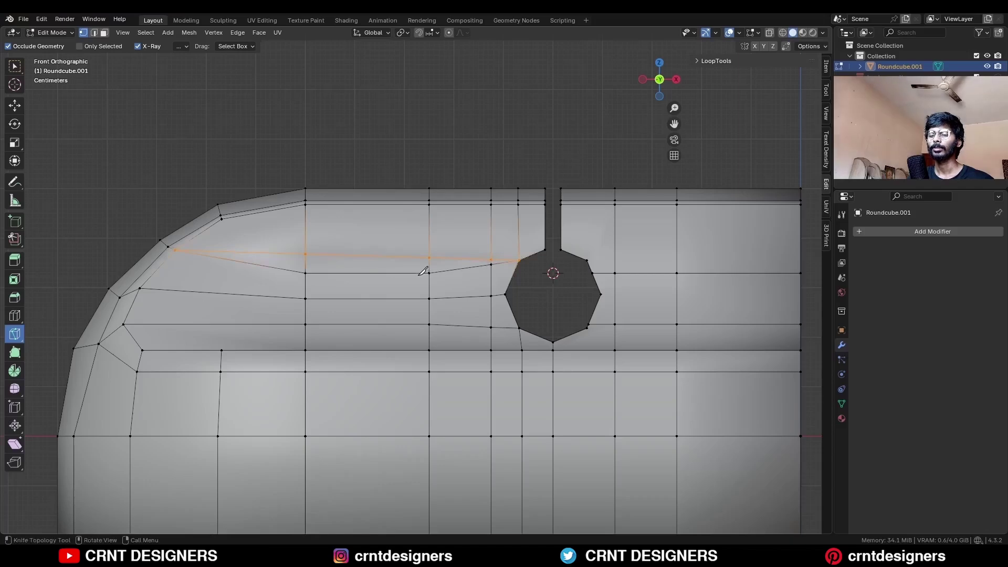
key(w)
key(2)
click(392, 272)
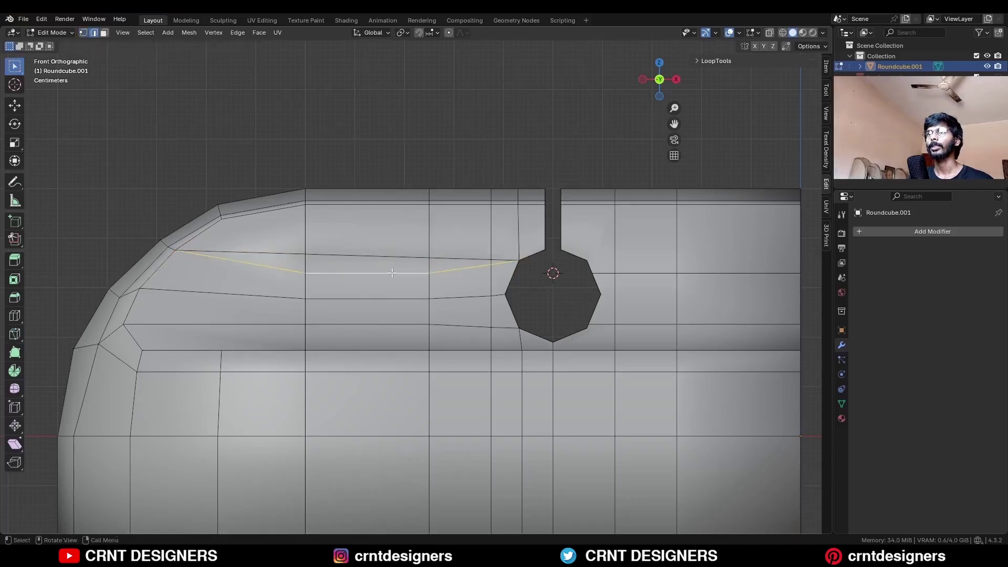
key(ctrl+x)
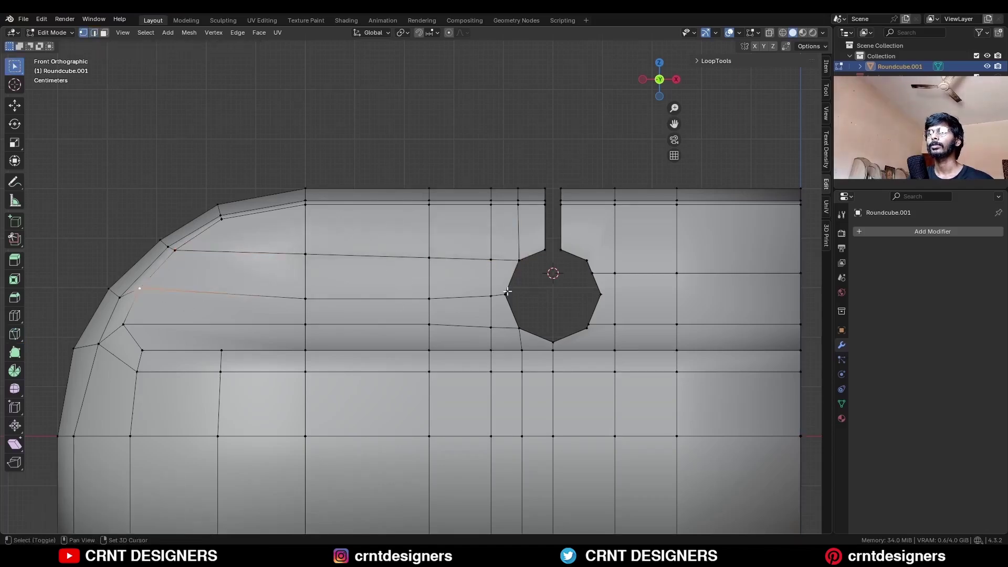
Replace the middle groove row with a straight connection from the rounded end to the hole's leftmost corner, dissolving the old edges.
alt+click(371, 295)
alt+click(371, 298)
key(ctrl+x)
click(492, 278)
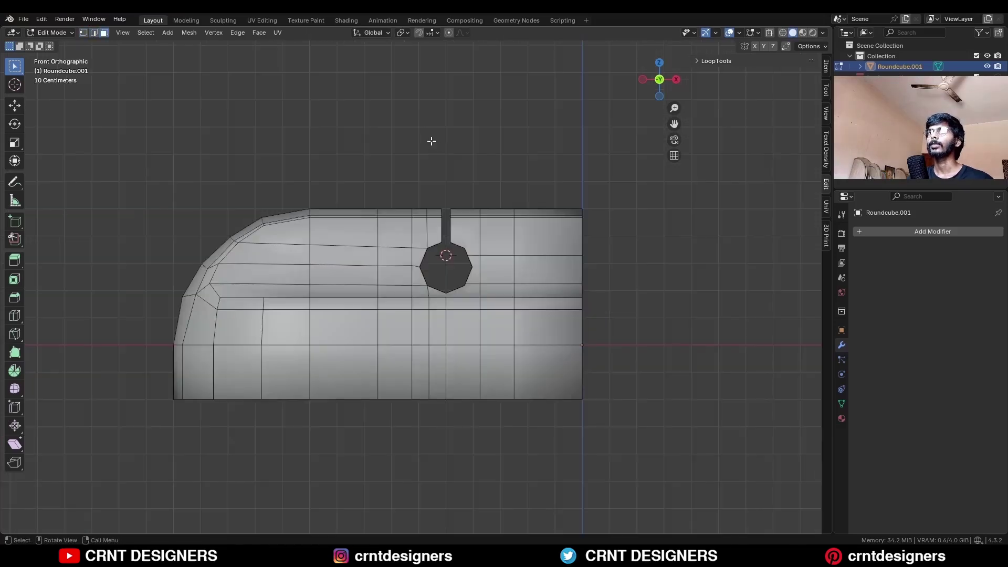
Separate the full-height strip of faces around the keyhole into its own object.
key(alt+z)
drag(413, 132, 480, 409)
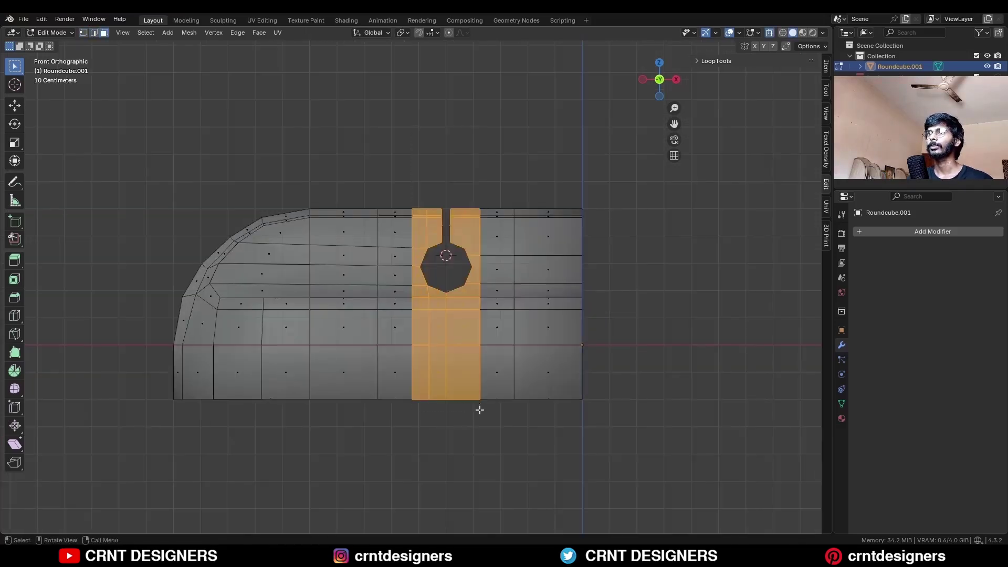
key(p)
click(521, 203)
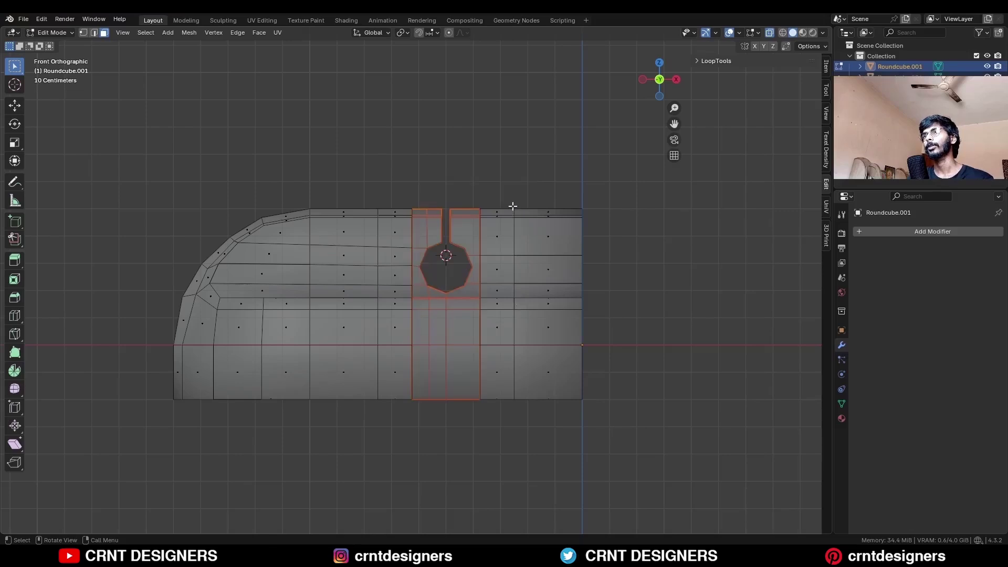
key(Tab)
key(alt+z)
Snap the 3D cursor to the selected vertical centre row of vertices beneath the hole in the separated strip.
click(463, 220)
key(Tab)
scroll(473, 231, up, 3)
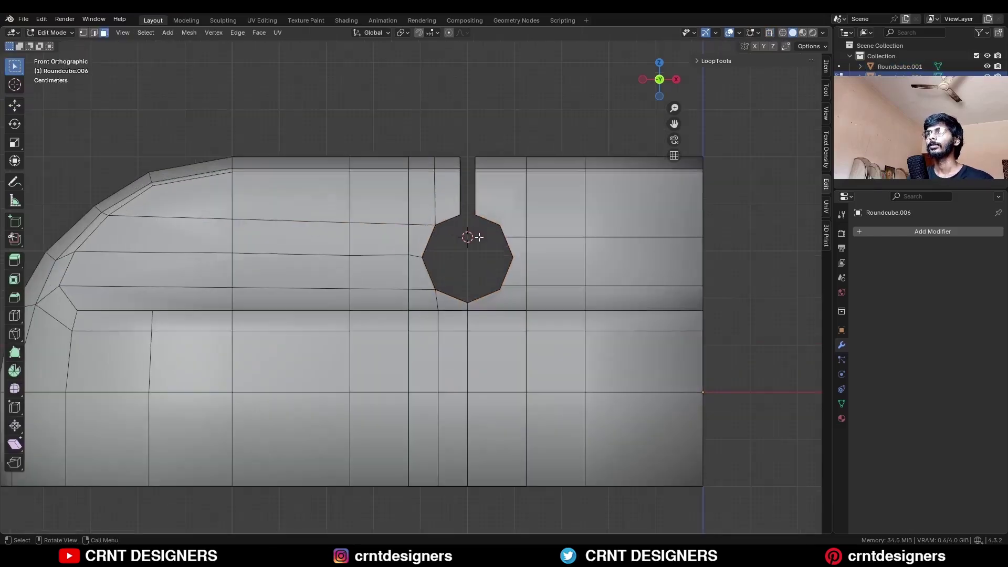
key(1)
shift+right_click(472, 254)
drag(482, 256, 450, 504)
key(shift+s)
click(556, 238)
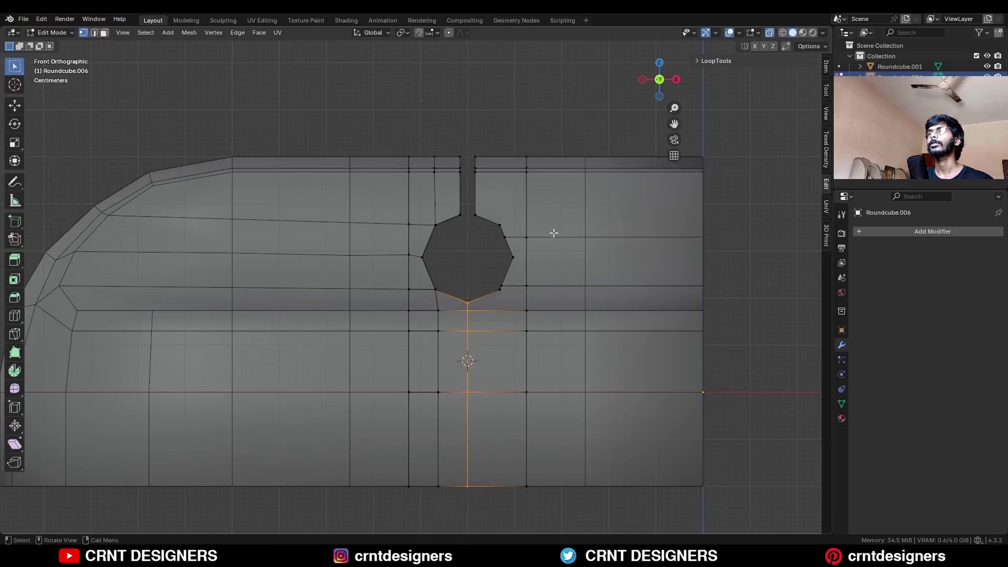
Set the keyhole strip's origin to the 3D cursor.
key(Tab)
right_click(471, 178)
mouse_move(458, 224)
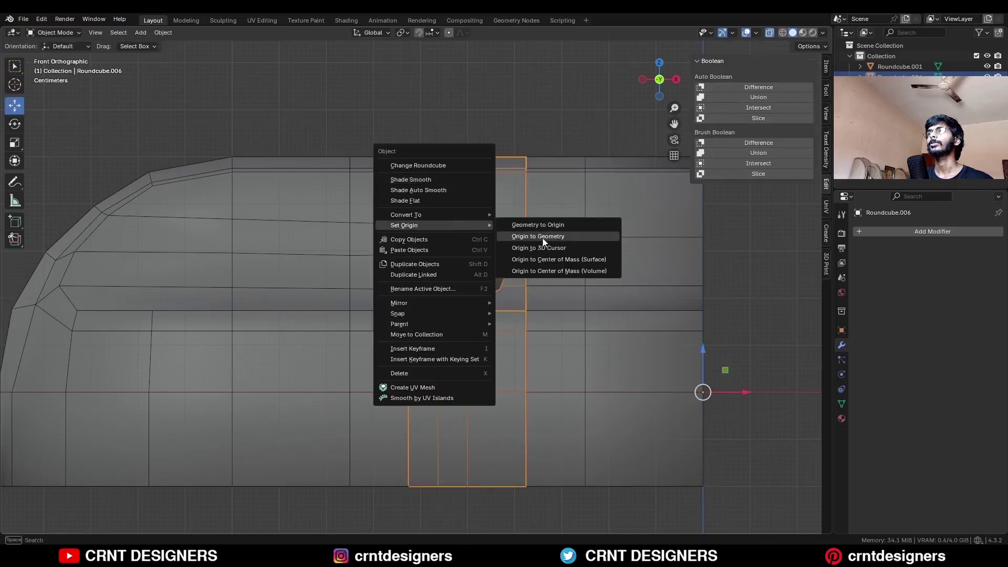
click(545, 247)
click(519, 121)
click(477, 184)
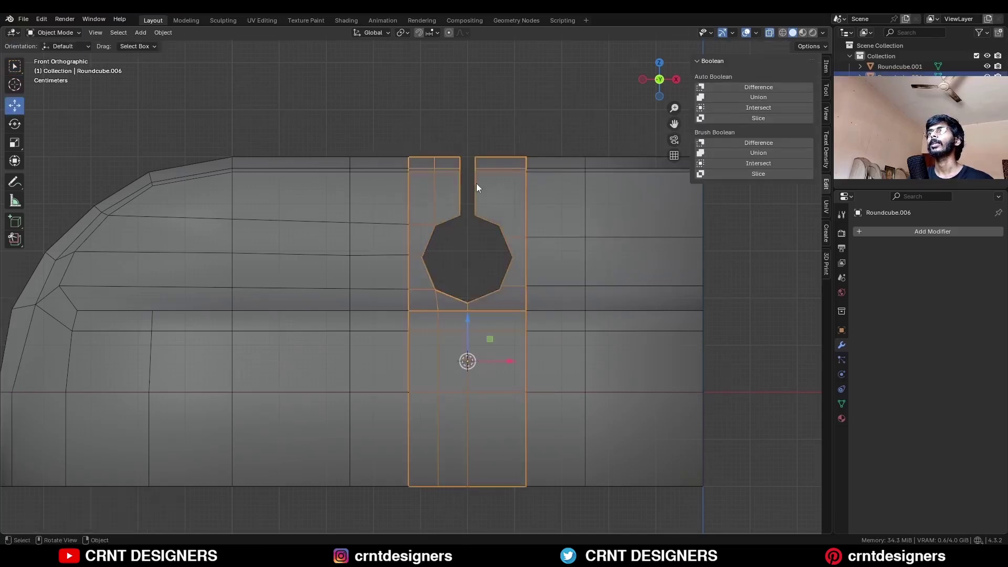
Symmetrize the whole keyhole strip so its clean left half is mirrored onto the right.
key(Tab)
key(a)
click(189, 33)
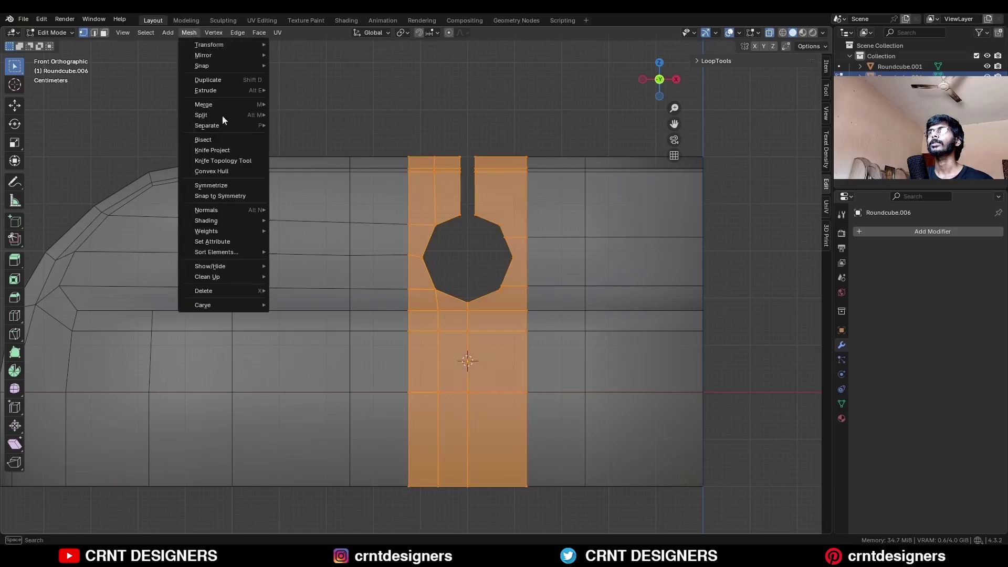
click(234, 184)
click(506, 136)
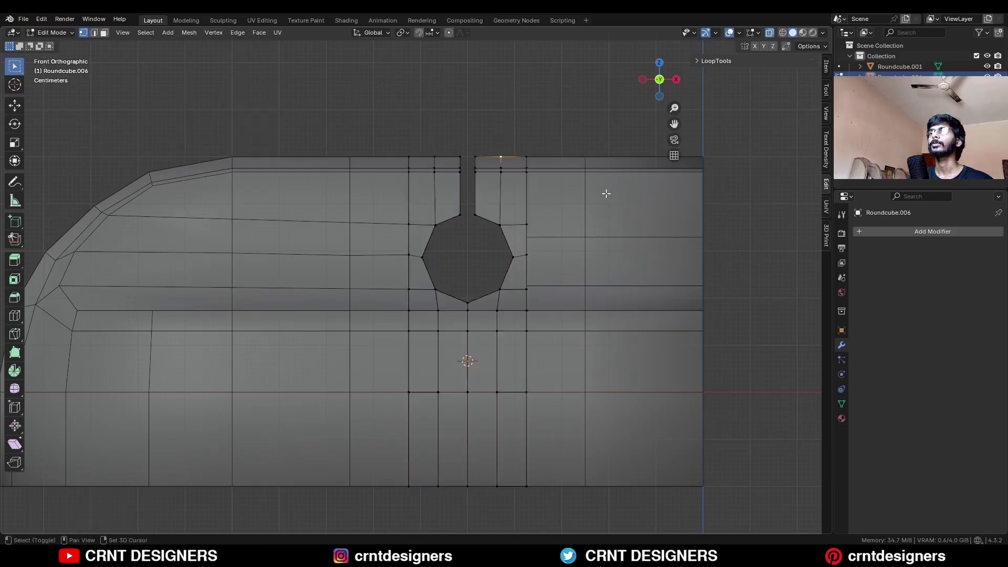
shift+middle_drag(605, 194, 490, 193)
key(alt+z)
key(Tab)
Add an Array modifier to the keyhole strip with a relative offset X factor of 2.
scroll(523, 207, down, 1)
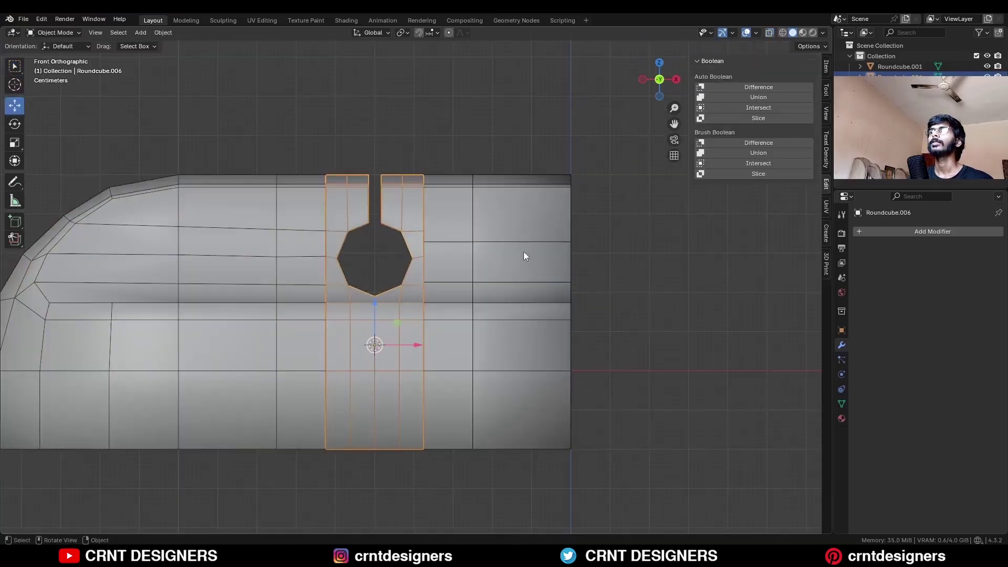
click(877, 233)
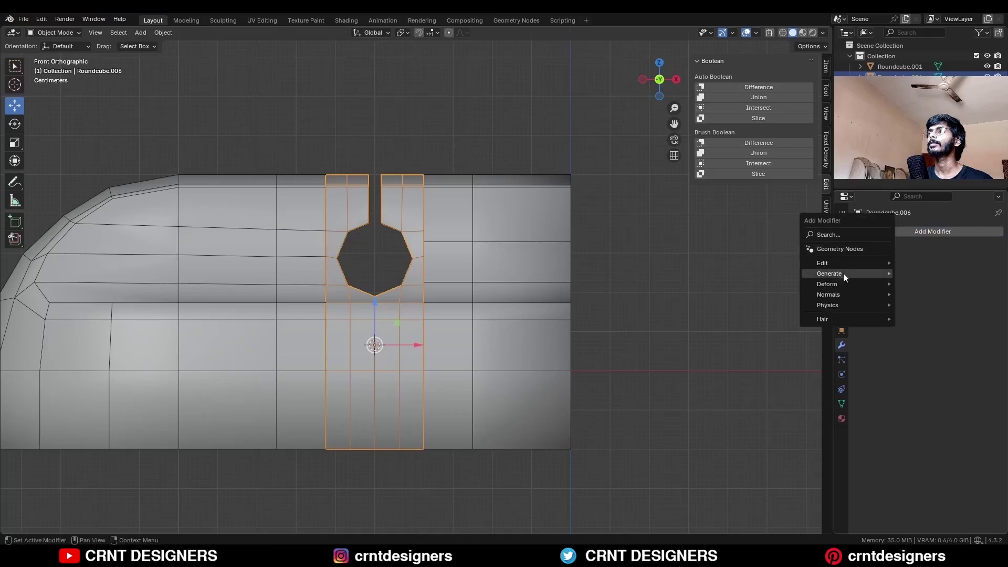
mouse_move(844, 273)
click(919, 273)
click(957, 337)
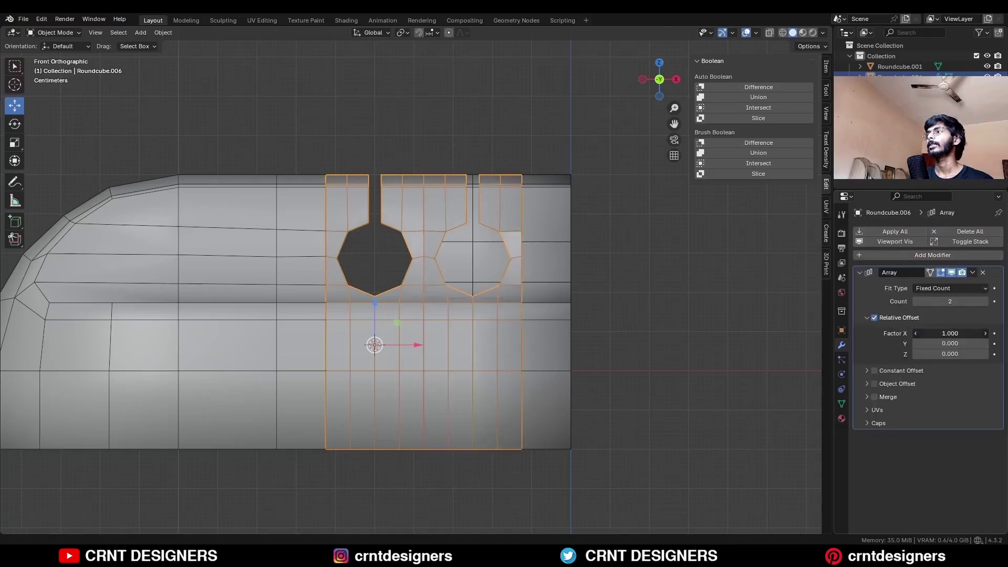
text(2)
key(Return)
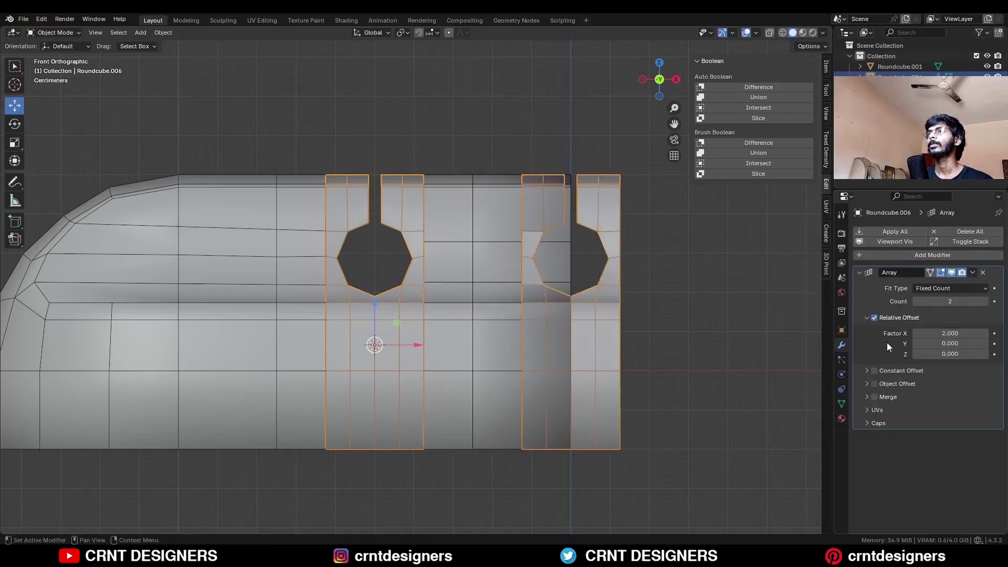
Delete all faces of the main body to the right of the original keyhole strip.
click(496, 194)
key(Tab)
drag(625, 117, 415, 478)
key(x)
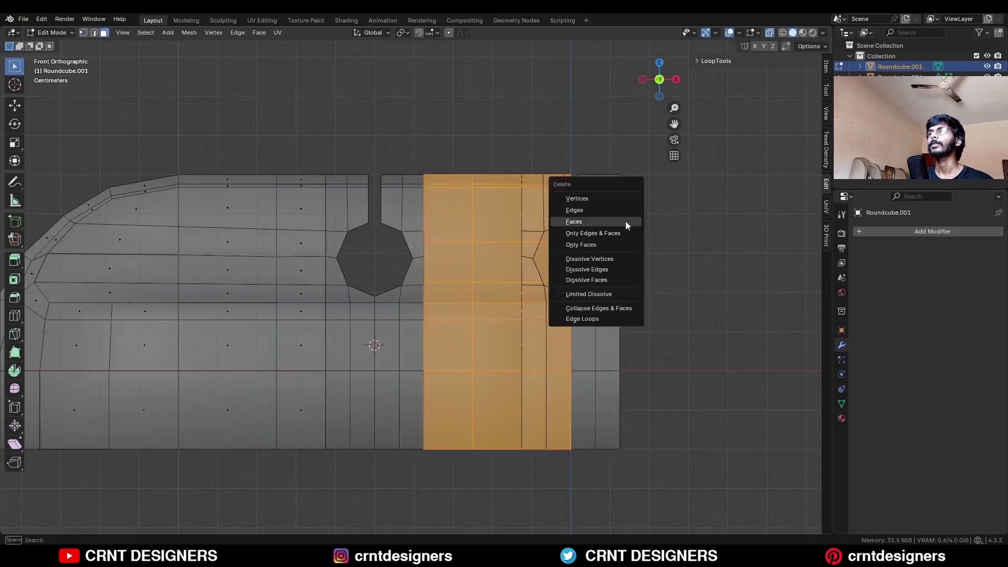
click(626, 224)
key(Tab)
click(550, 187)
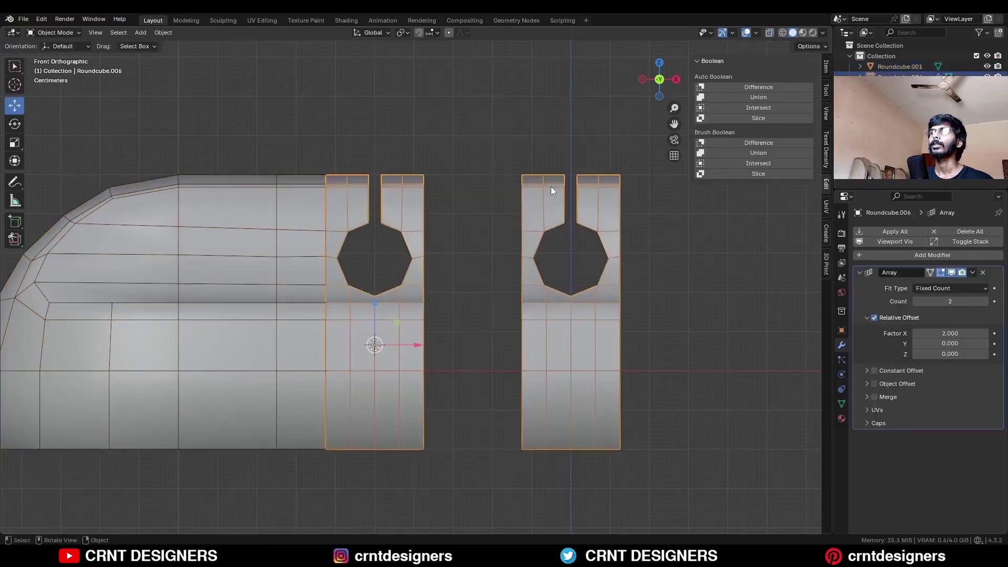
Apply the keyhole strip's Array modifier and join the strips with the main body.
click(975, 274)
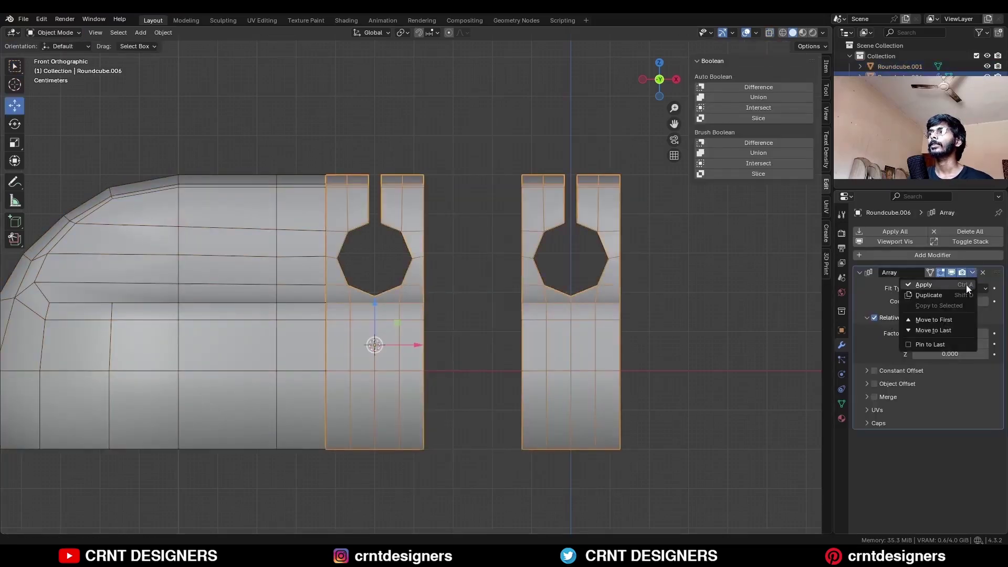
click(966, 285)
click(427, 191)
click(403, 196)
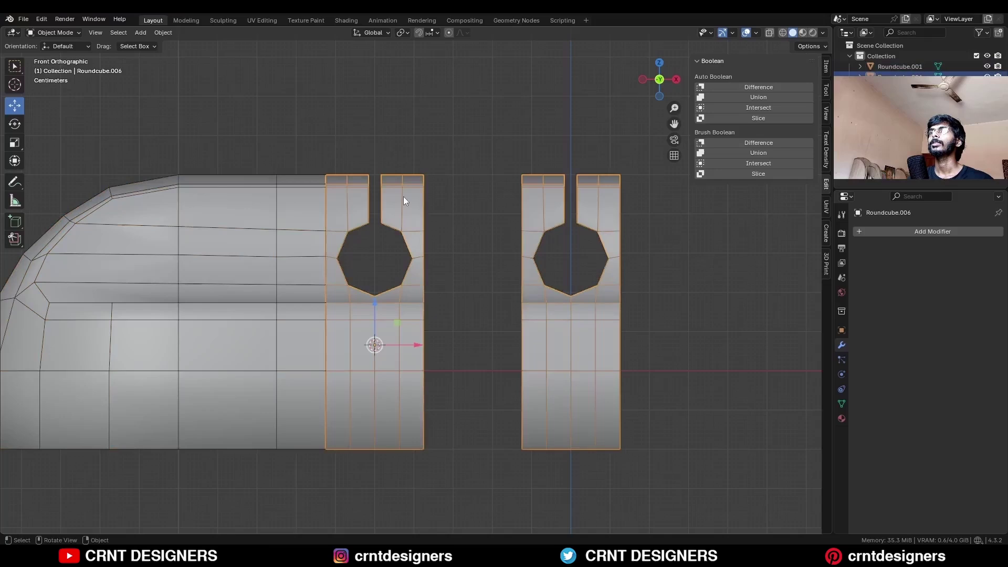
shift+click(273, 193)
right_click(528, 125)
click(528, 124)
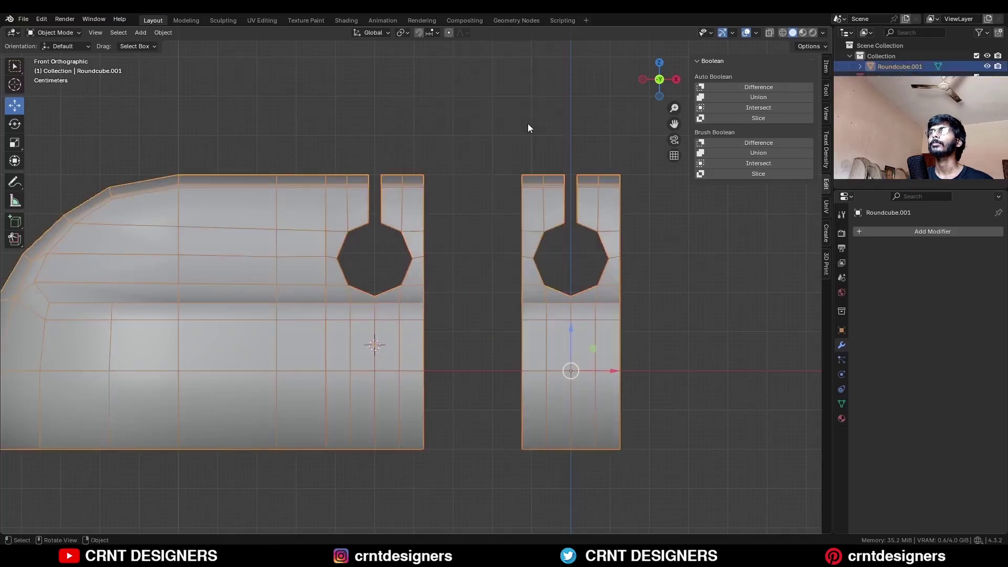
Merge the joined body's overlapping vertices by distance, with a merge distance of 0.0001 m.
key(Tab)
key(m)
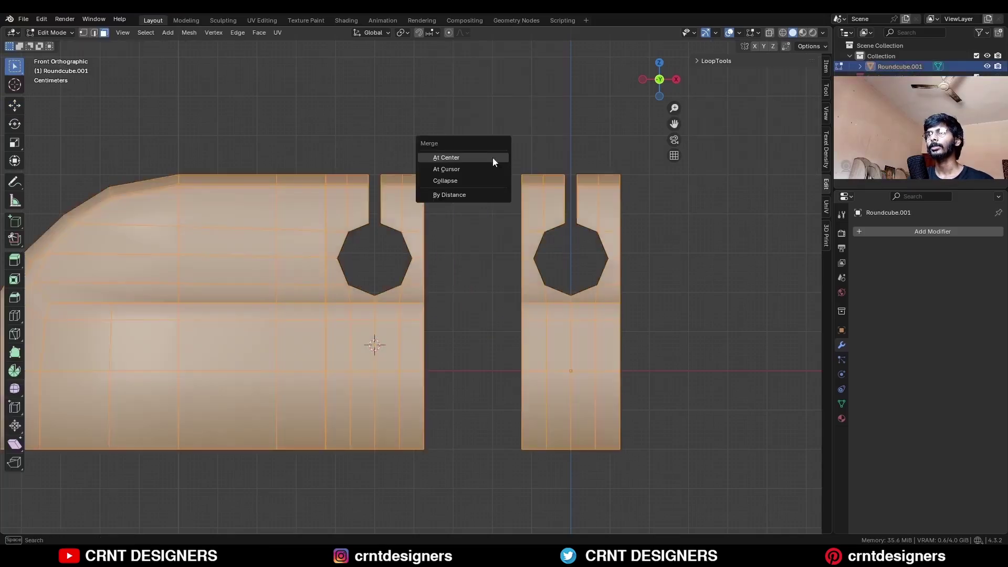
click(468, 195)
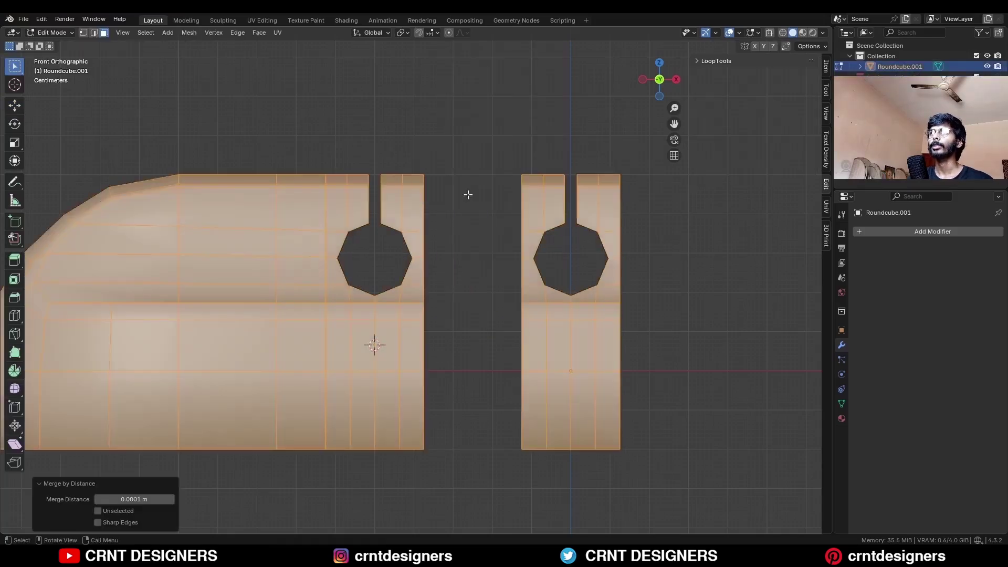
click(465, 165)
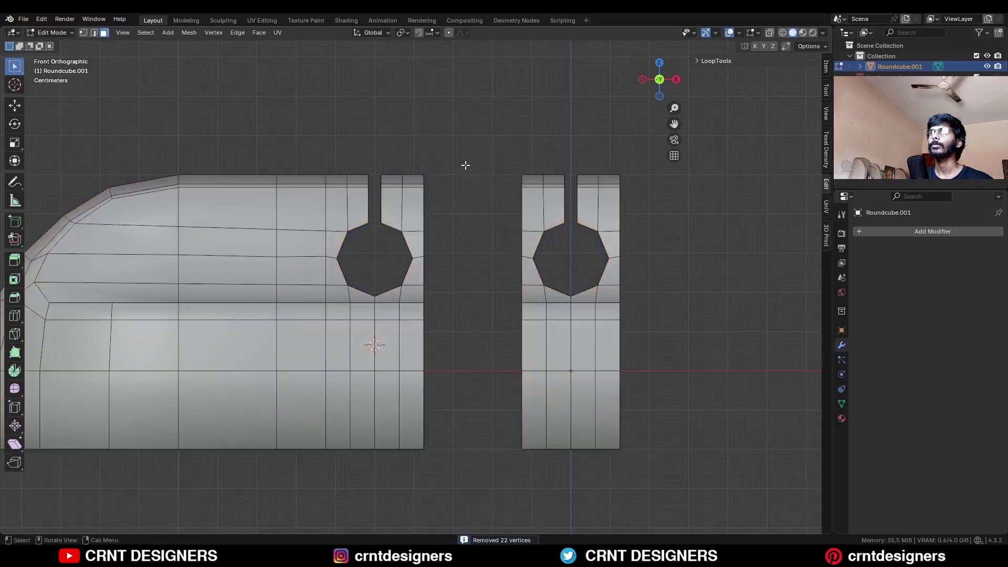
Bridge the facing open edge loops across the gap between the two keyhole sections.
alt+click(420, 205)
alt+shift+click(521, 208)
key(ctrl+e)
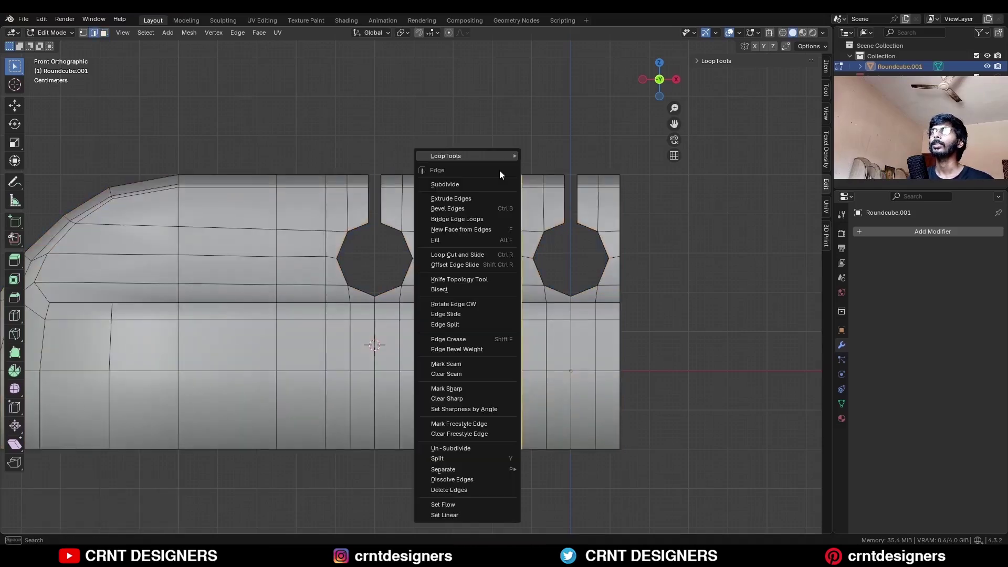
click(479, 219)
scroll(588, 493, down, 1)
click(604, 133)
Separate all faces of the first keyhole section from the body into their own object.
key(alt+z)
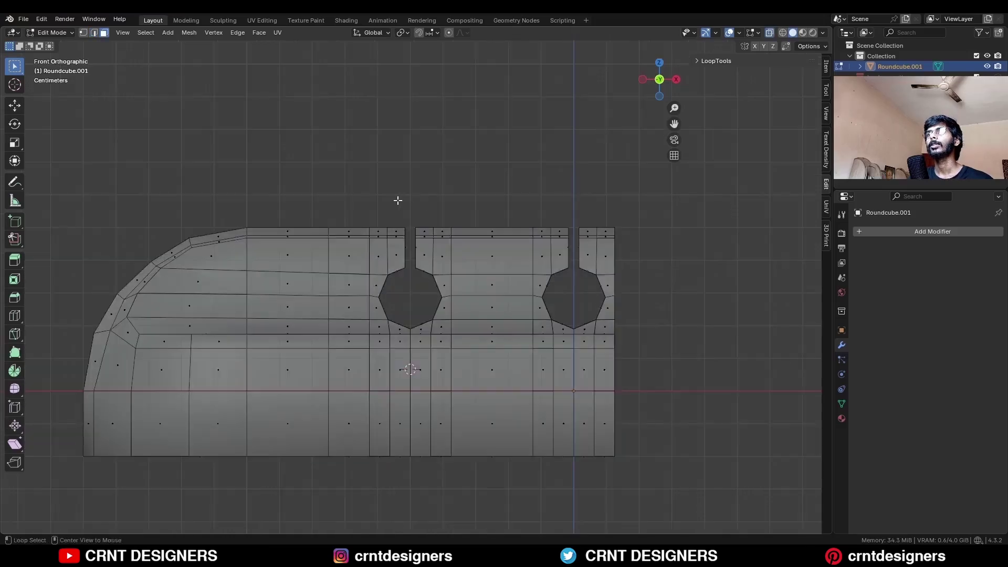
drag(371, 191, 453, 473)
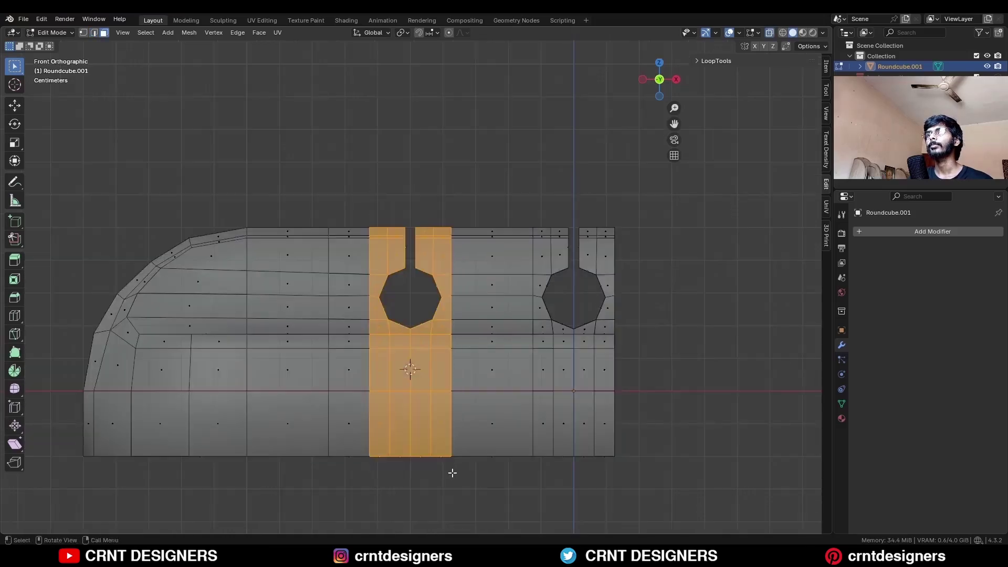
key(p)
click(543, 298)
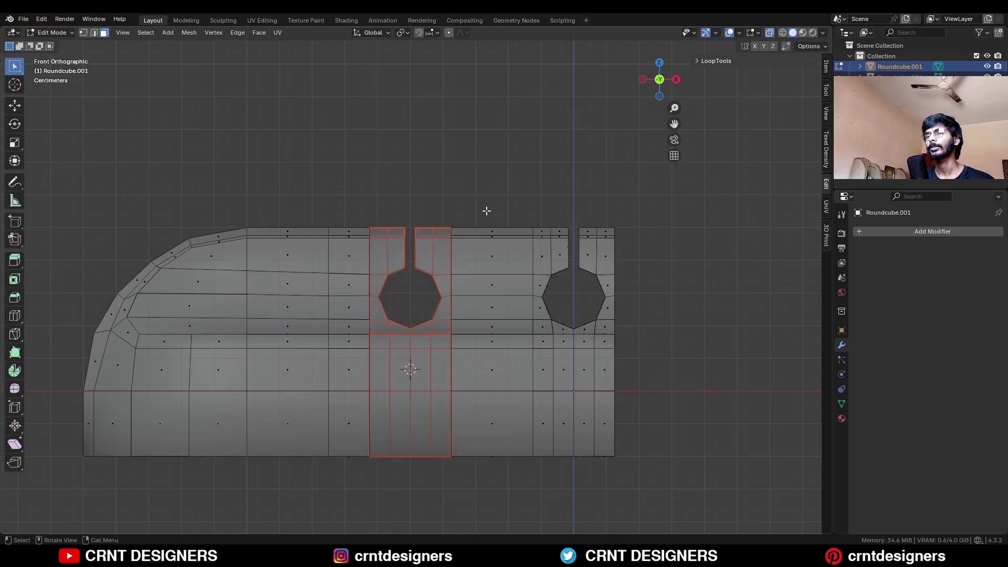
key(alt+z)
key(Tab)
Isolate the keyhole strip and knife a straight cut along X through it, level with the front crease of its raised top.
shift+click(406, 263)
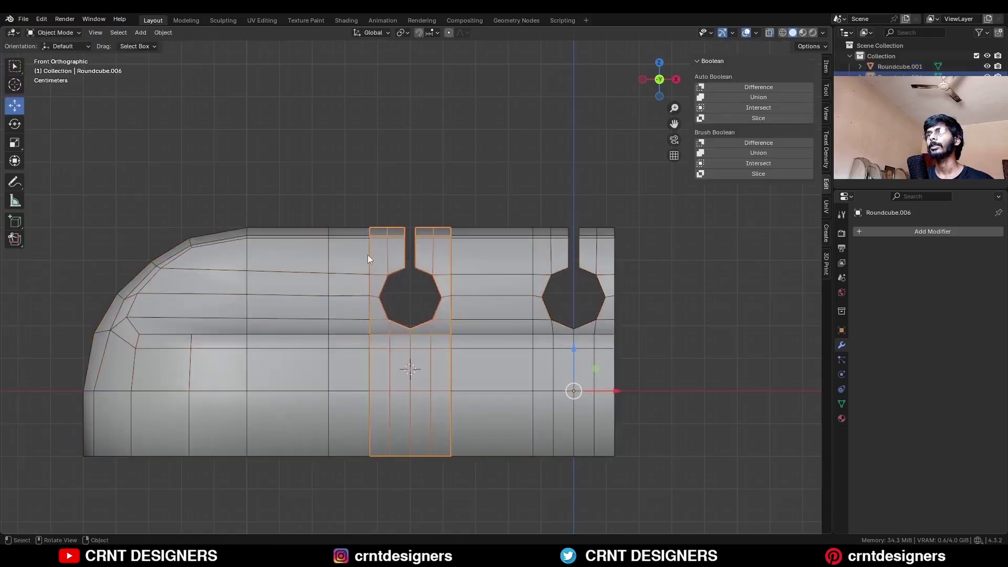
key(slash)
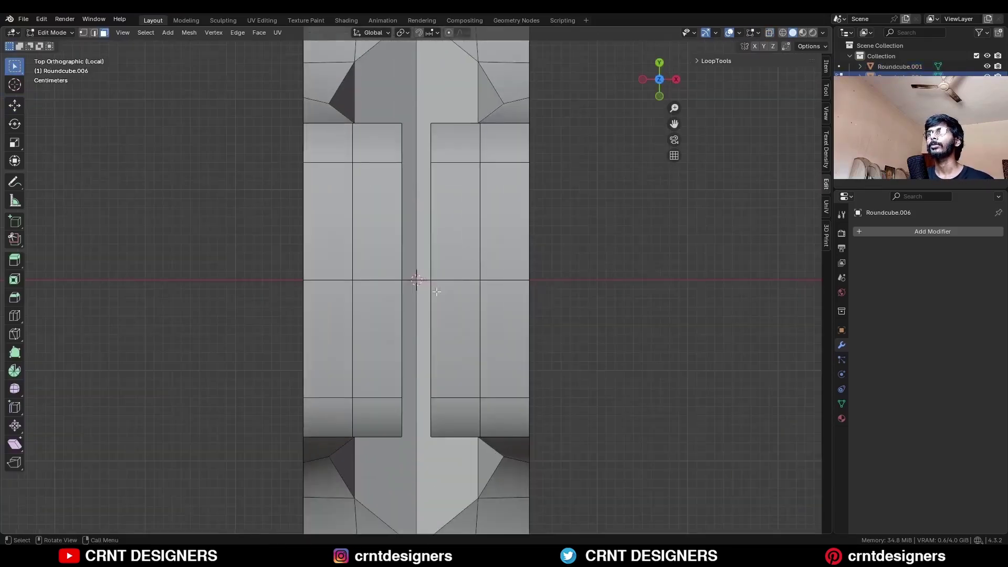
key(1)
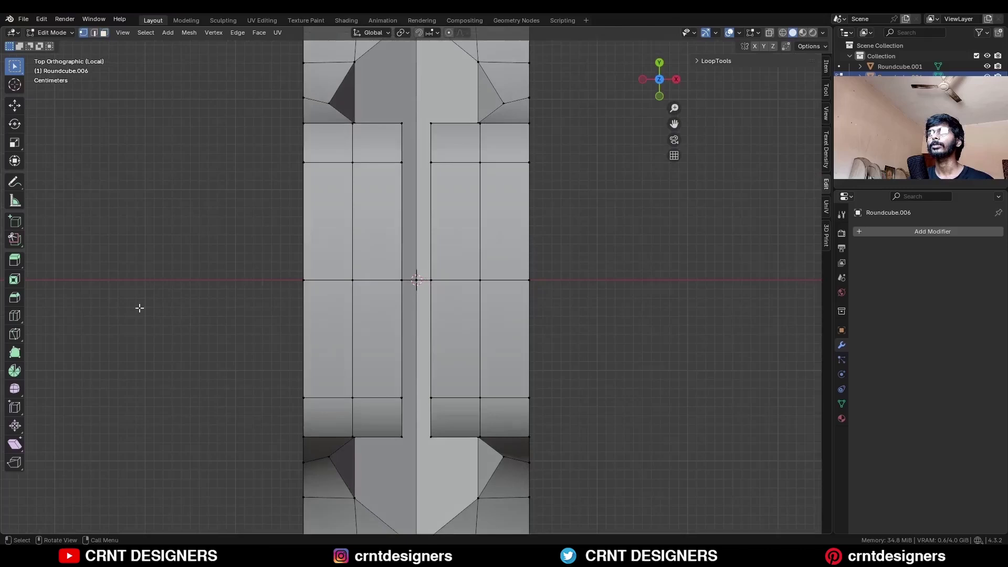
click(15, 334)
click(530, 398)
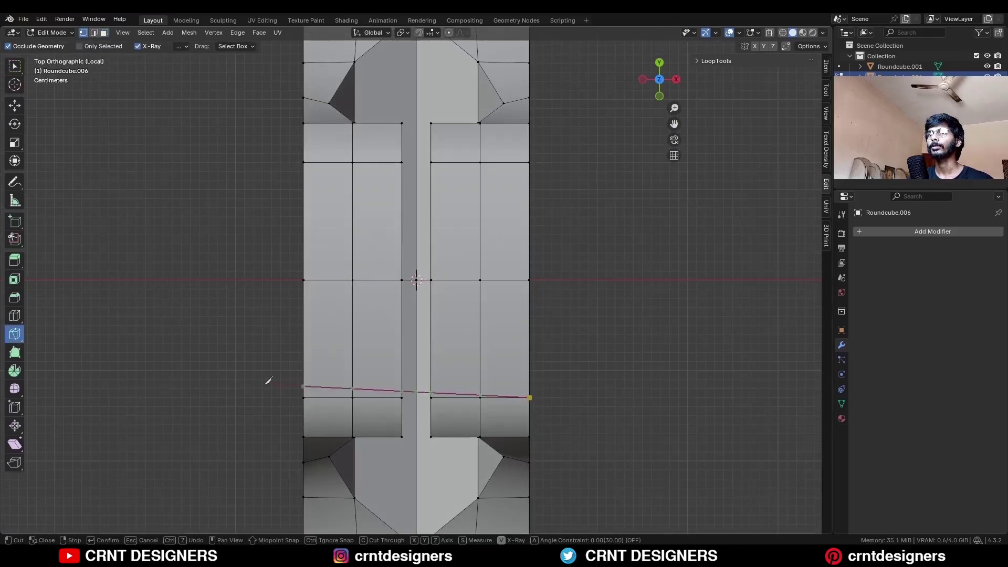
key(x)
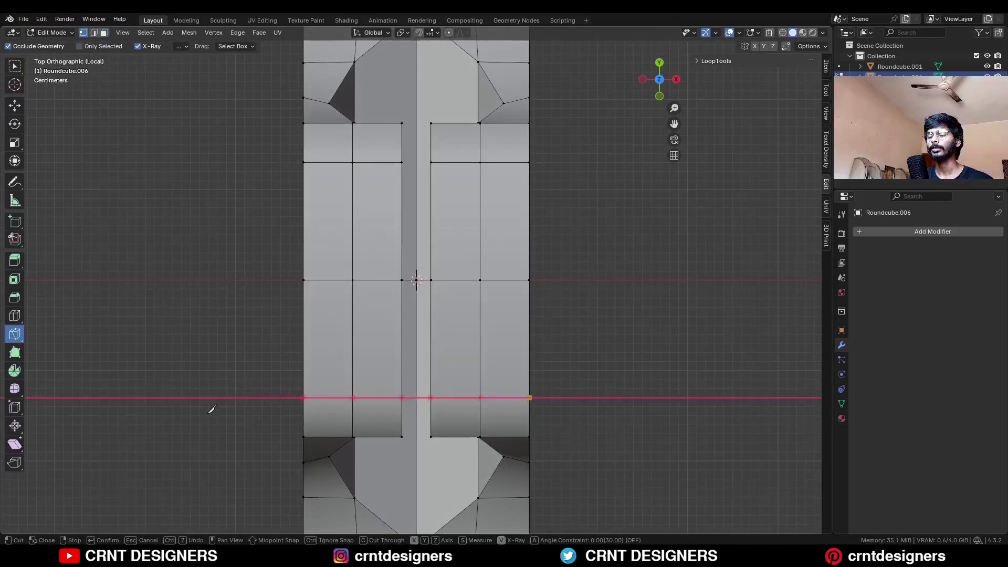
key(Return)
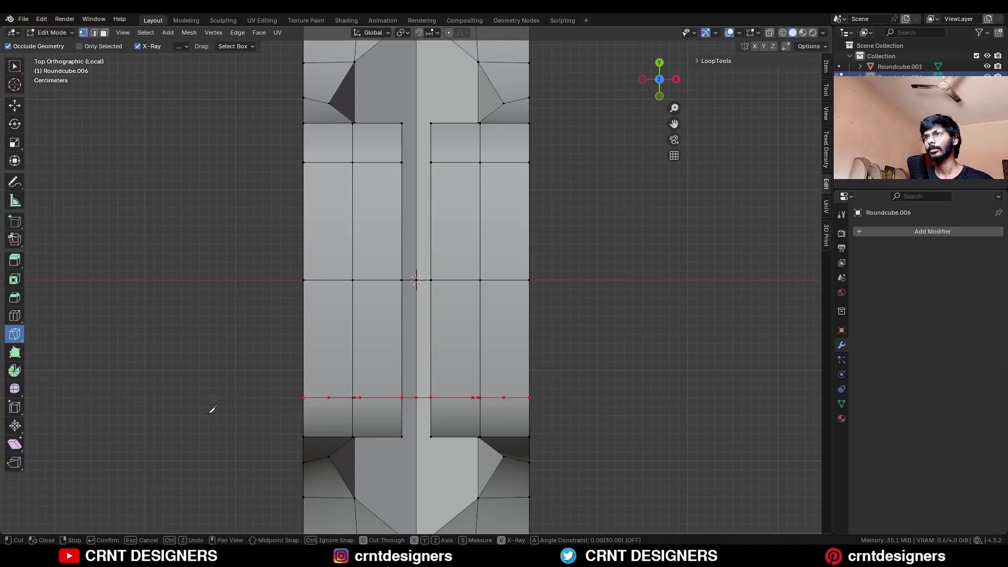
Bevel the strip's front keyhole edge loop with 2 segments, a width of 0.0125 m and shape 1.000.
middle_drag(210, 410, 515, 319)
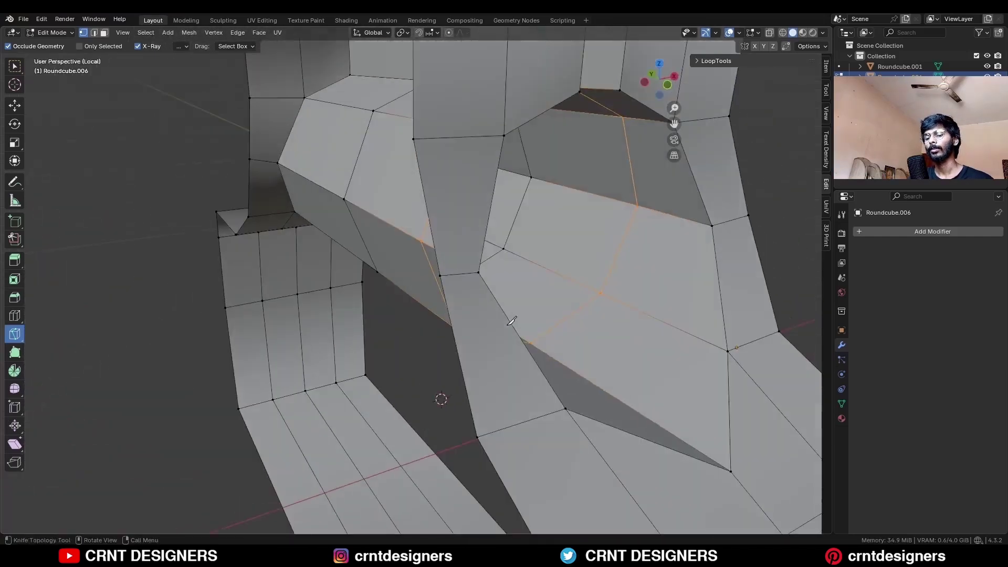
key(w)
key(2)
scroll(515, 319, down, 3)
alt+click(566, 291)
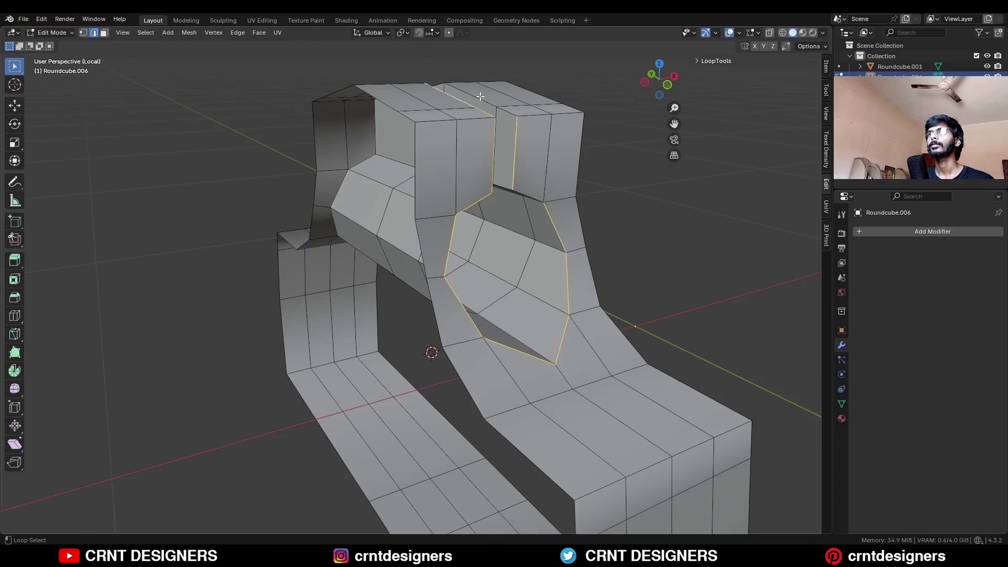
middle_drag(480, 96, 587, 255)
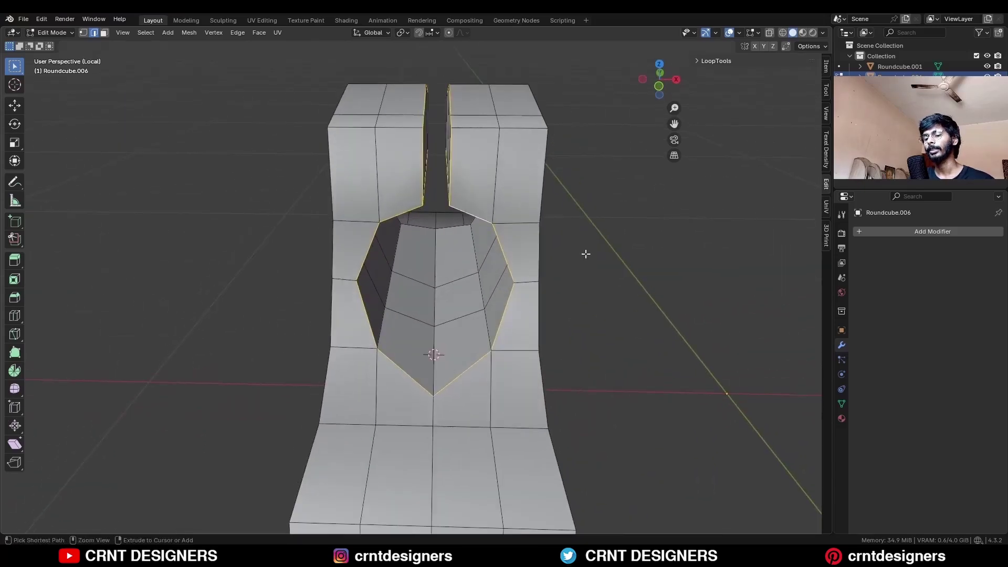
key(ctrl+b)
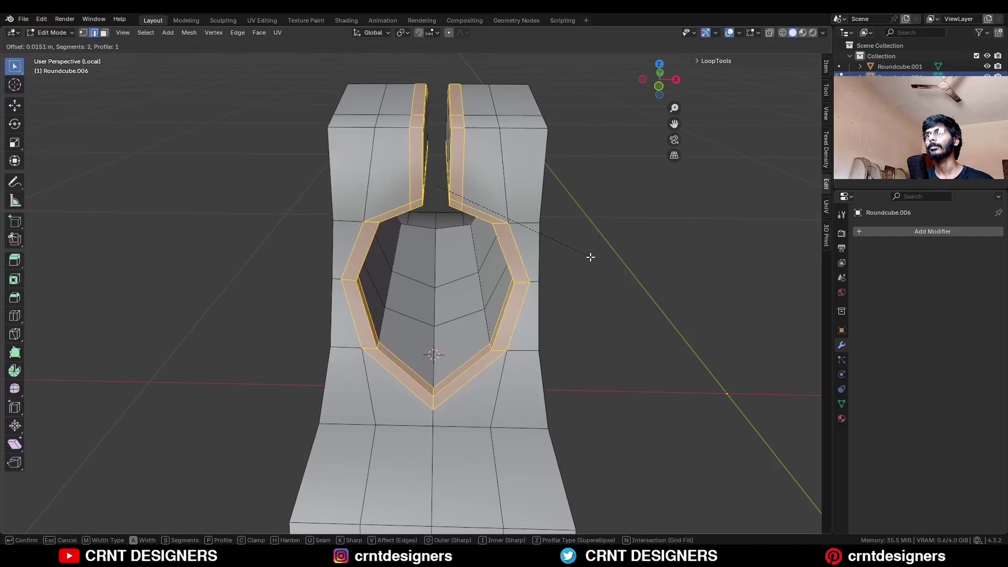
click(590, 257)
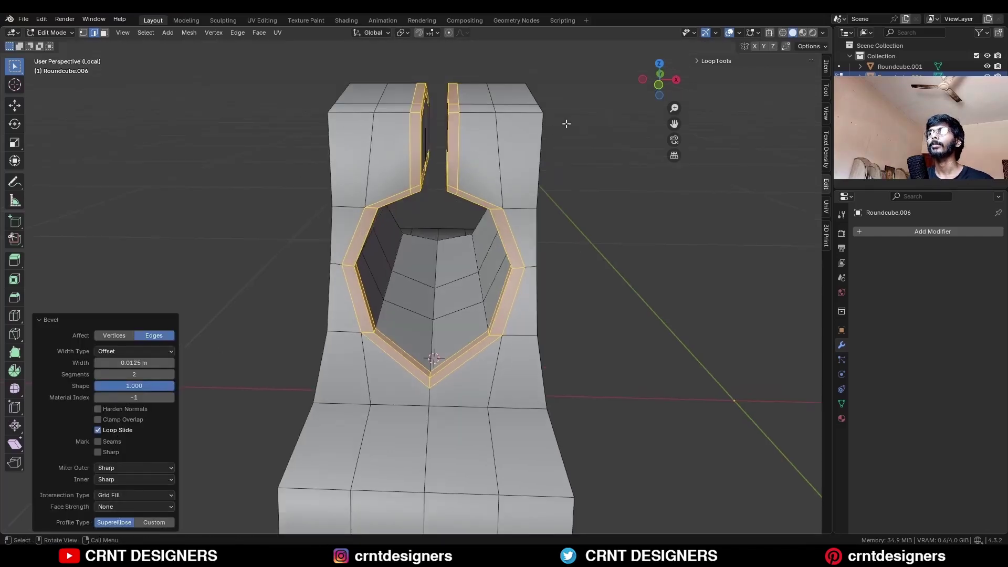
Try to symmetrize the whole keyhole strip in front view.
click(658, 85)
key(a)
key(alt+z)
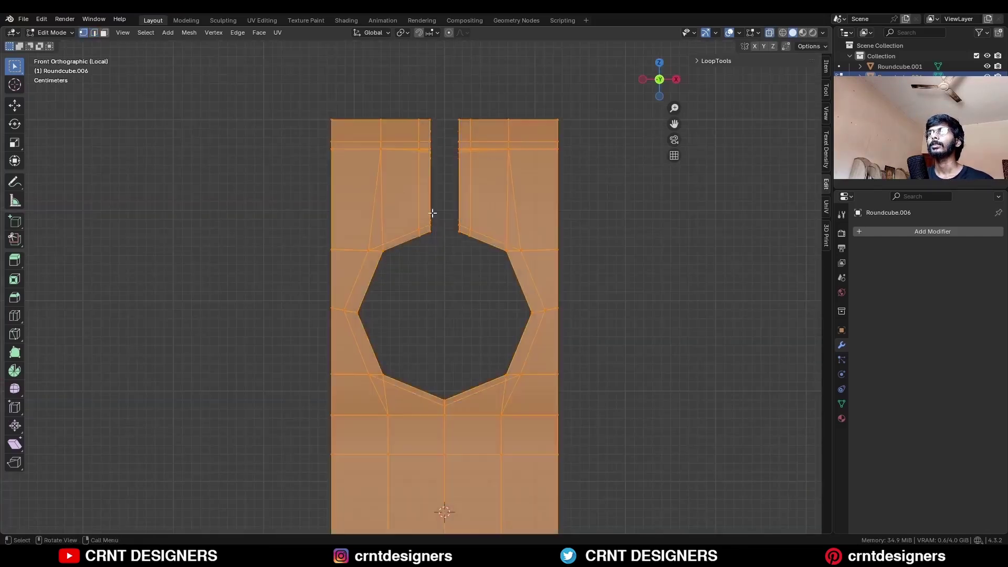
click(189, 33)
click(213, 184)
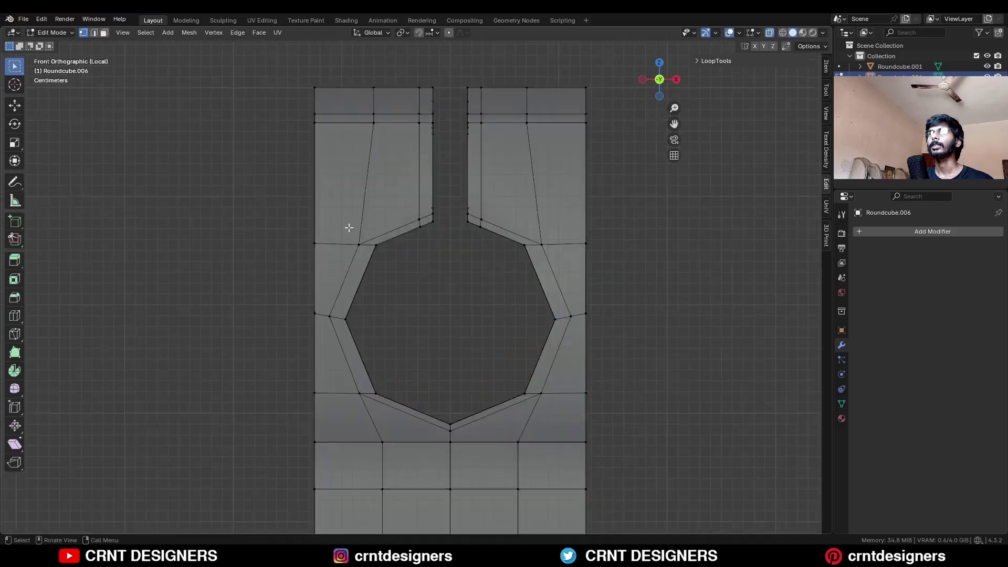
Slide the bevel-border vertices at the hole's upper-left corner, lower-left corner and bottom point away from the hole.
click(365, 250)
key(shift+v)
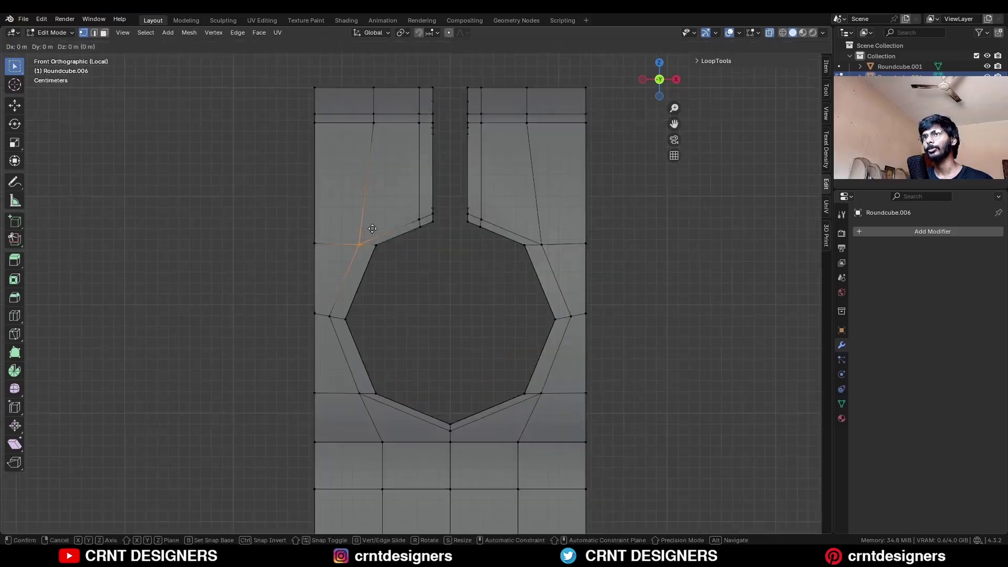
click(379, 218)
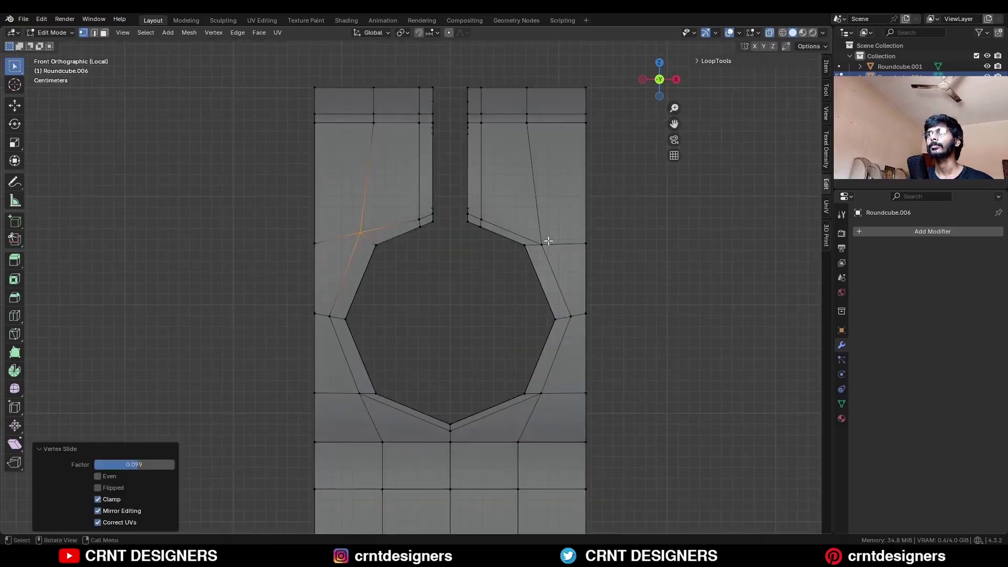
click(549, 241)
click(357, 399)
key(shift+v)
click(363, 411)
click(451, 431)
key(shift+v)
click(451, 437)
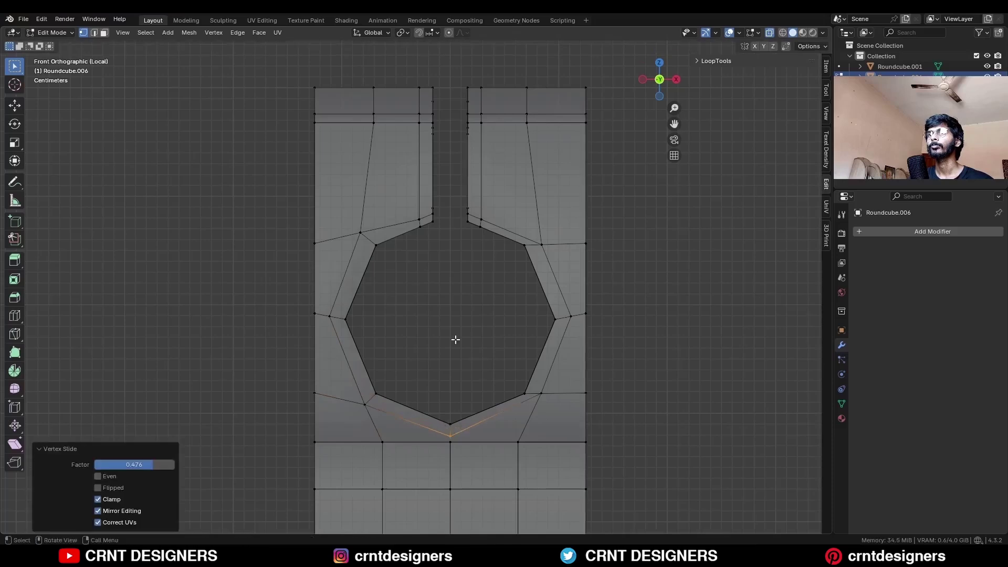
Slide the bevel-border edge between the hole's upper-left corner and the slot upward to even the border width.
scroll(456, 340, up, 1)
shift+middle_drag(456, 340, 444, 404)
key(2)
alt+click(385, 273)
key(g)
key(g)
click(427, 238)
click(460, 192)
scroll(324, 356, down, 1)
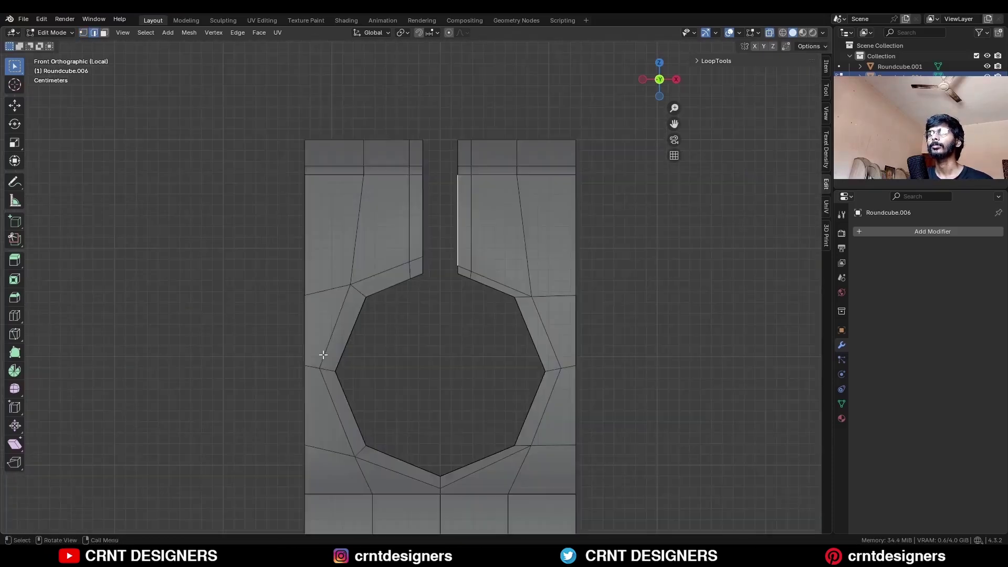
Slide the bevel-border vertex at the hole's leftmost corner along its edge.
key(1)
click(321, 366)
key(g)
key(g)
click(329, 353)
key(2)
scroll(417, 280, down, 4)
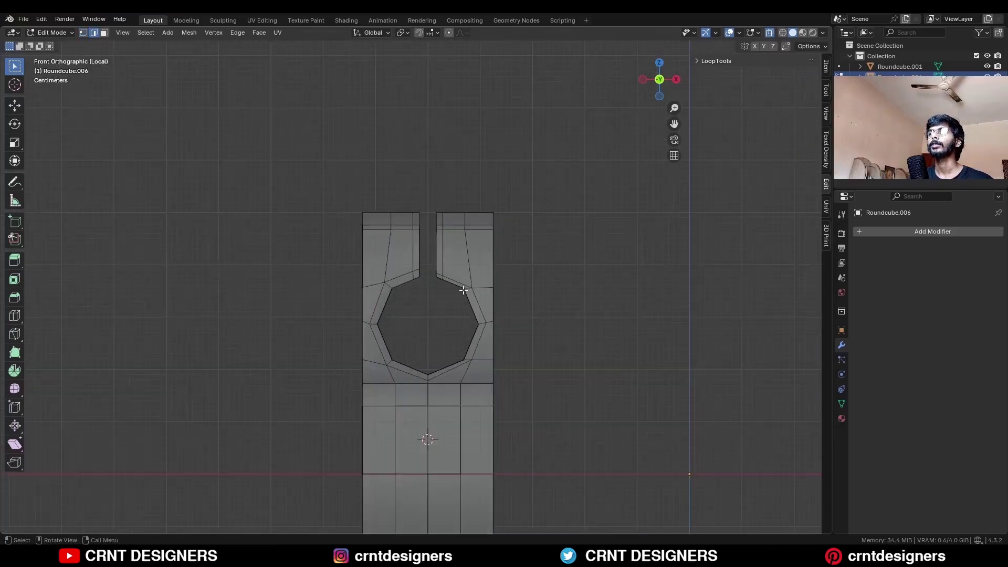
Set the beveled keyhole strip's origin to the 3D cursor.
key(Tab)
right_click(464, 248)
mouse_move(461, 313)
click(512, 334)
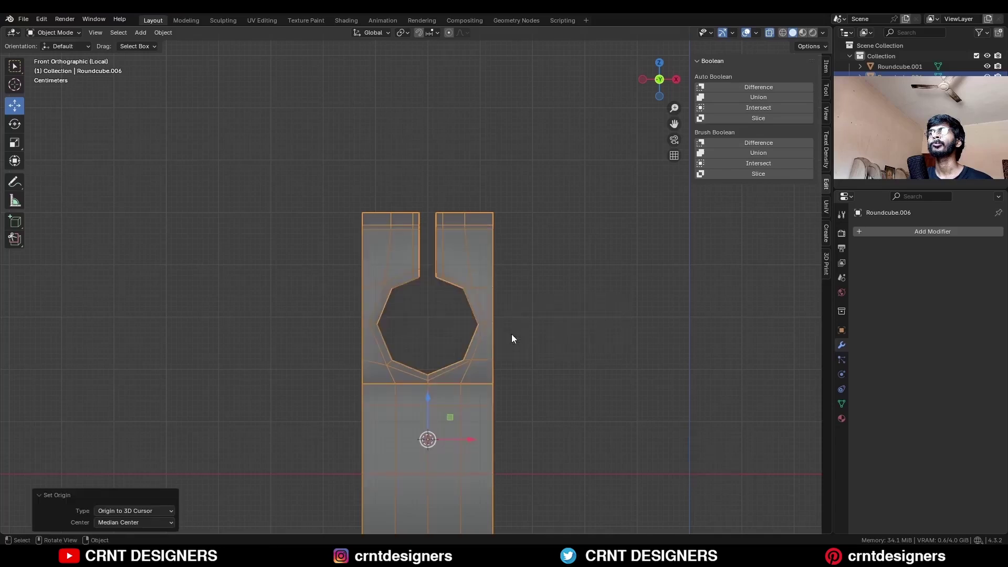
Symmetrize the entire keyhole strip so its adjusted left half is mirrored onto the right.
key(Tab)
key(a)
click(213, 33)
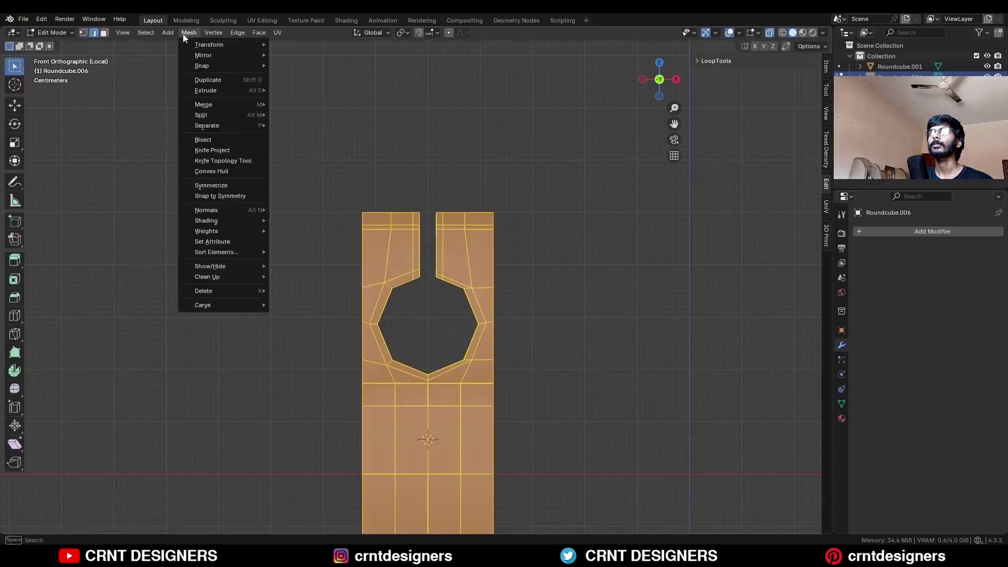
click(210, 184)
click(251, 282)
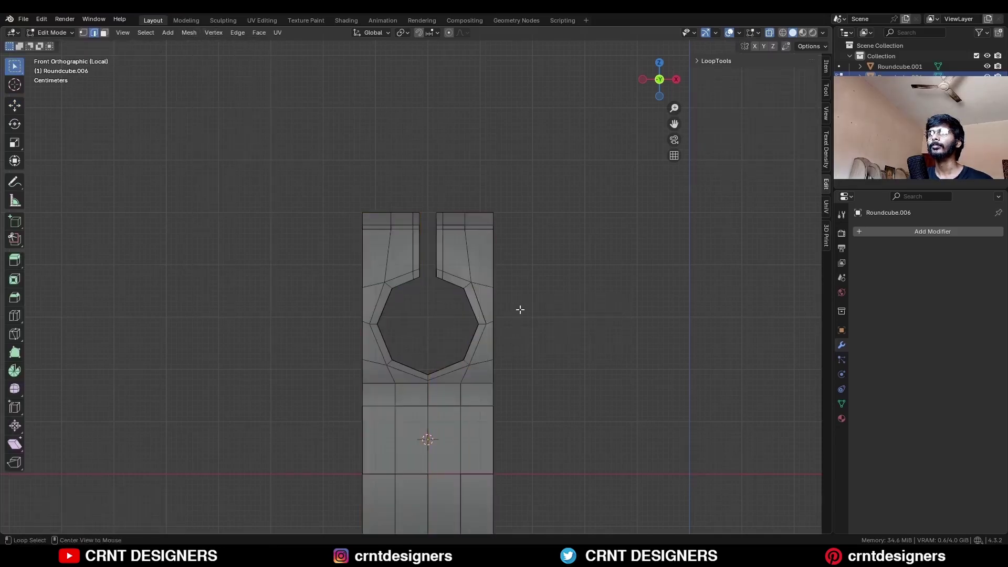
middle_drag(524, 306, 547, 206)
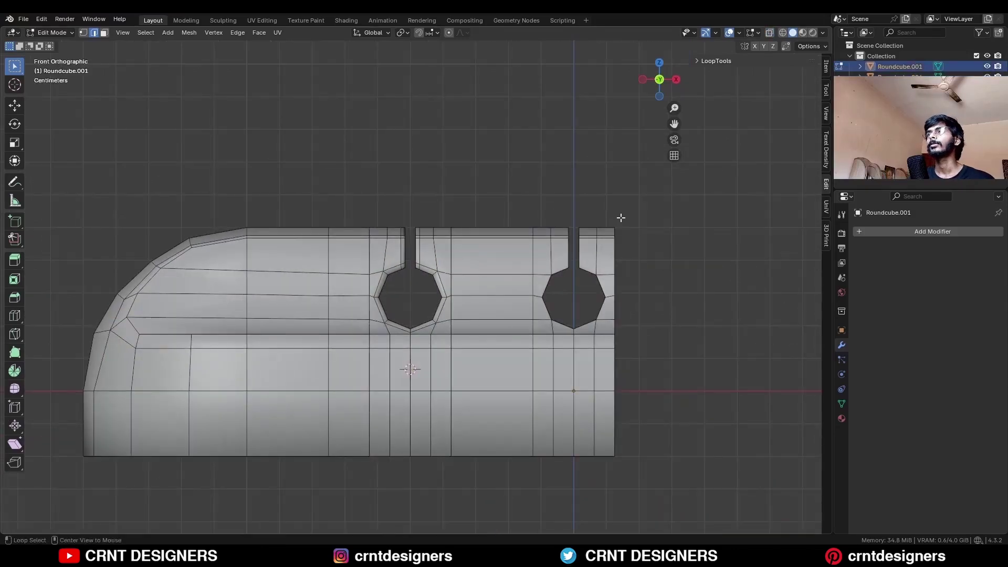
Delete the second, unbeveled keyhole section's faces from the main body's right end.
drag(640, 177, 527, 456)
key(x)
click(657, 323)
key(Tab)
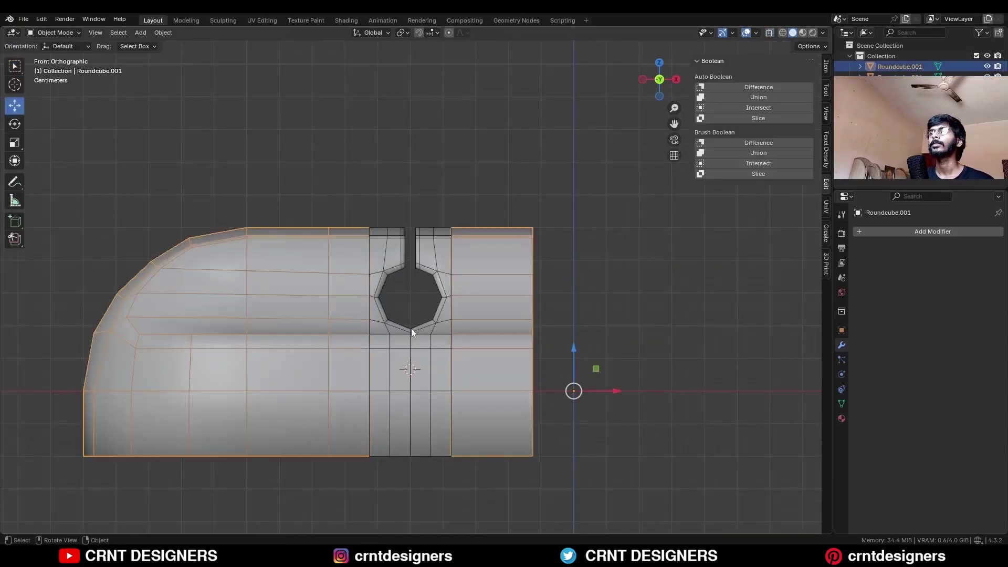
Repeat the beveled keyhole strip with an Array modifier at a relative X offset factor of 2, and apply the modifier.
click(411, 329)
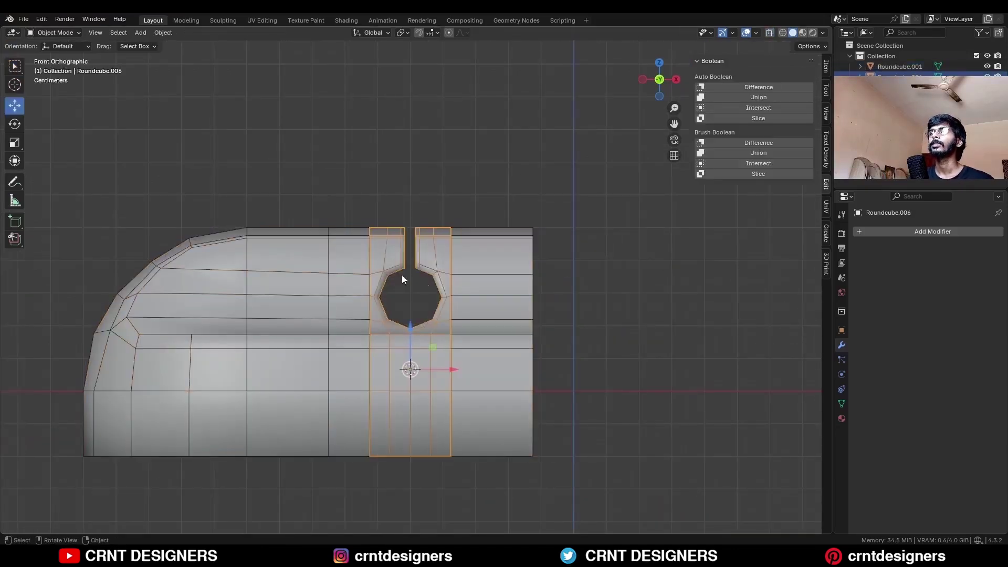
click(868, 232)
mouse_move(843, 231)
click(915, 232)
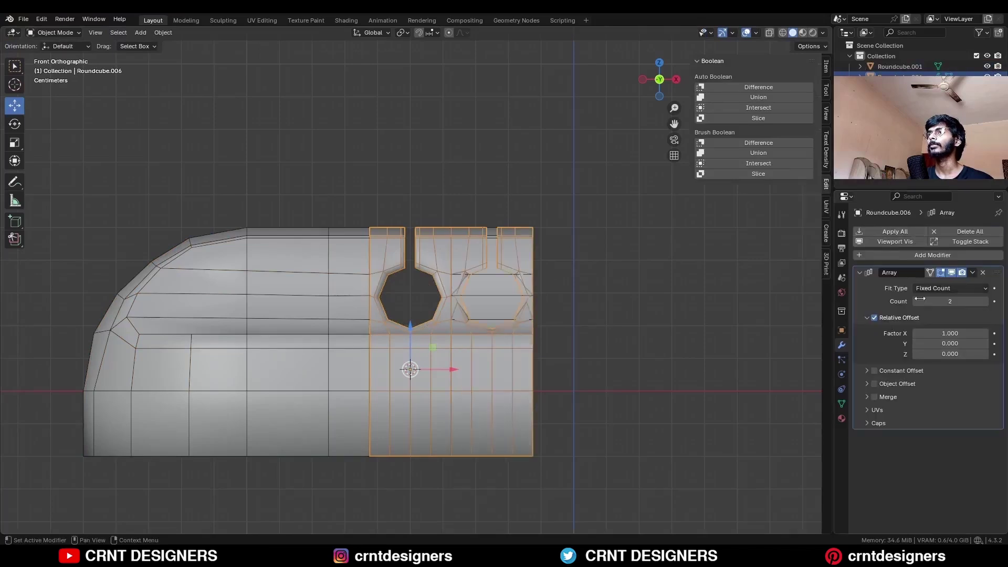
click(947, 337)
text(2)
key(Return)
click(974, 272)
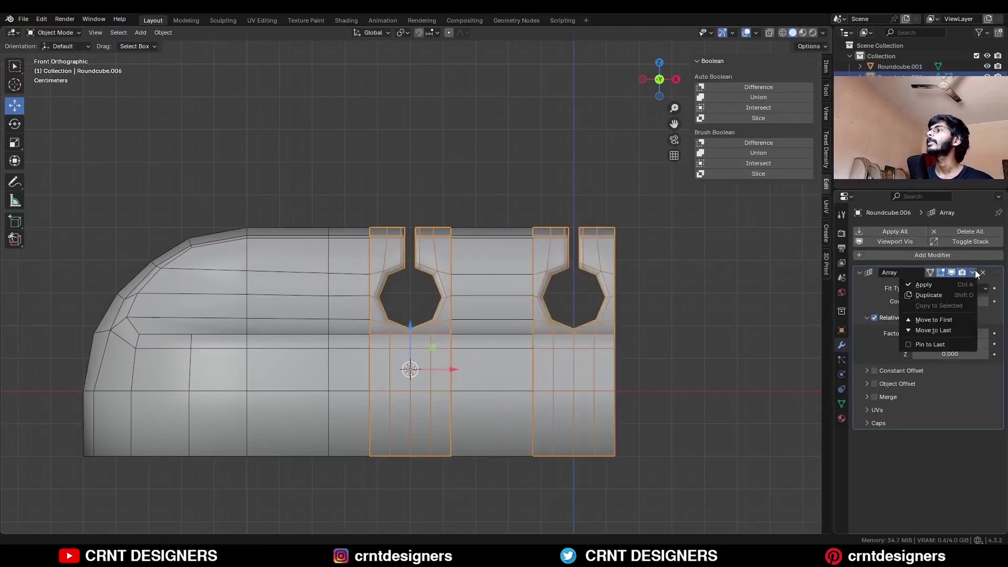
click(965, 282)
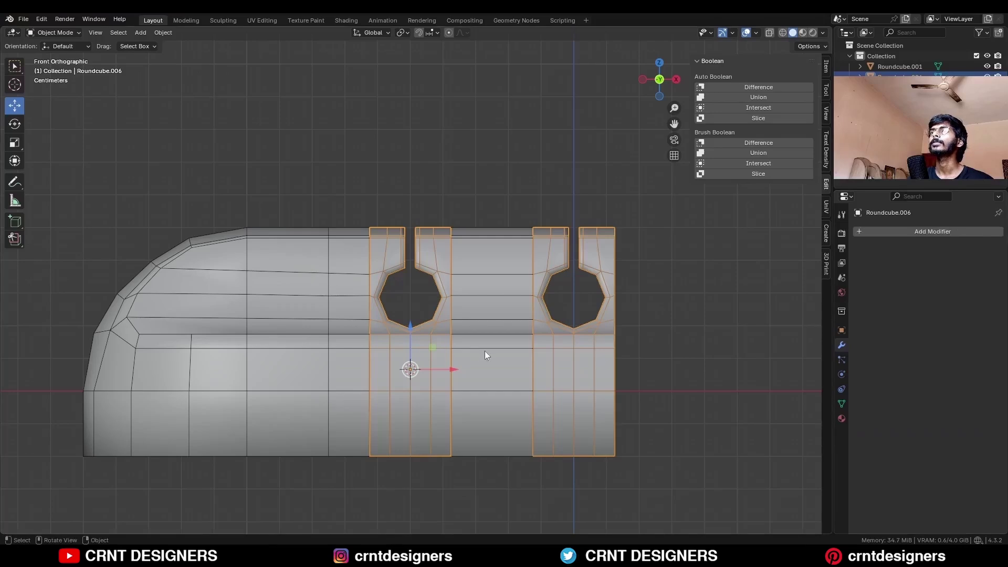
Join the arrayed keyhole strips to the main capsule body.
shift+click(474, 252)
right_click(512, 185)
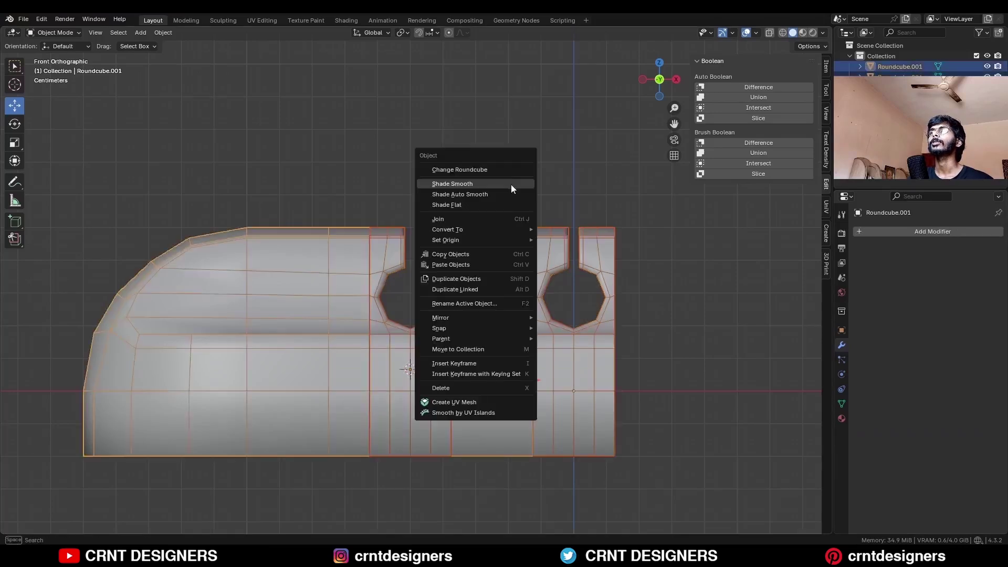
click(498, 220)
Merge all of the joined body's overlapping vertices by distance.
key(Tab)
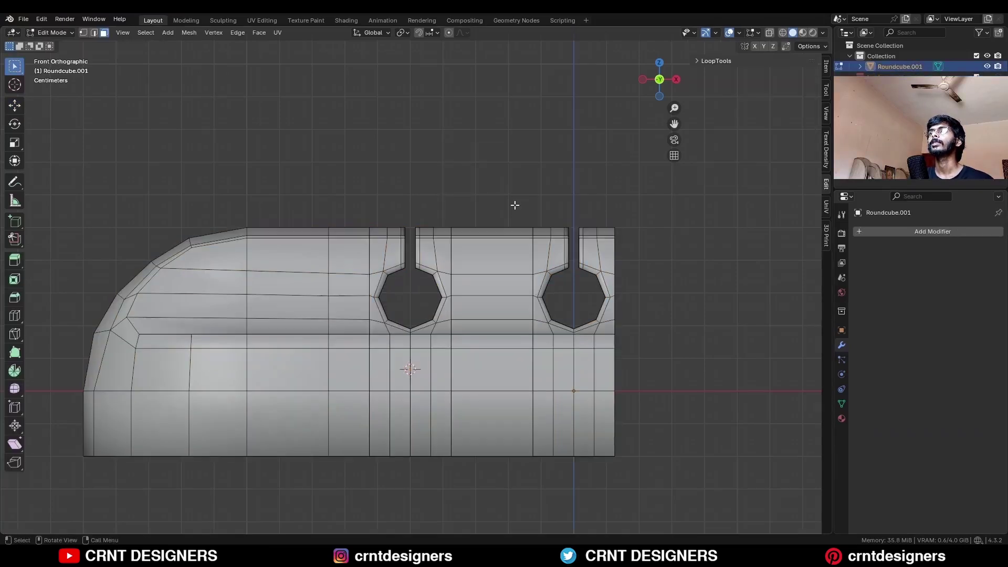
key(a)
key(m)
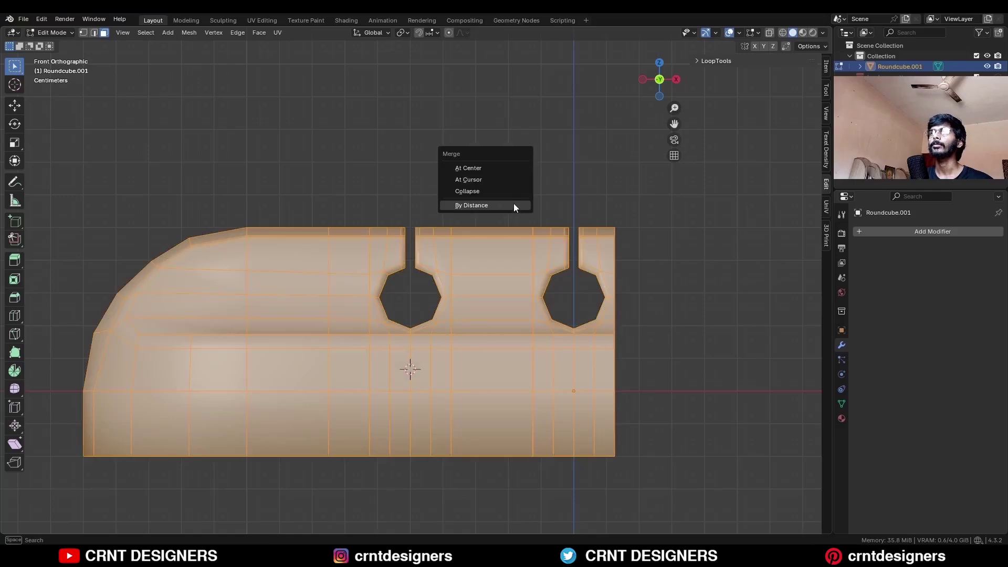
click(513, 204)
click(507, 184)
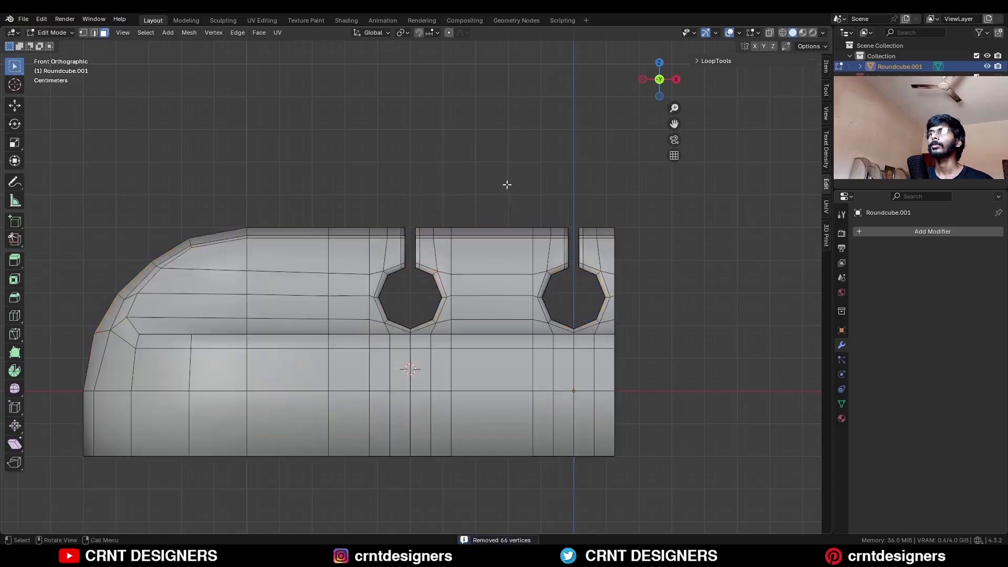
Symmetrize the entire joined body in the -Y to +Y direction.
key(Tab)
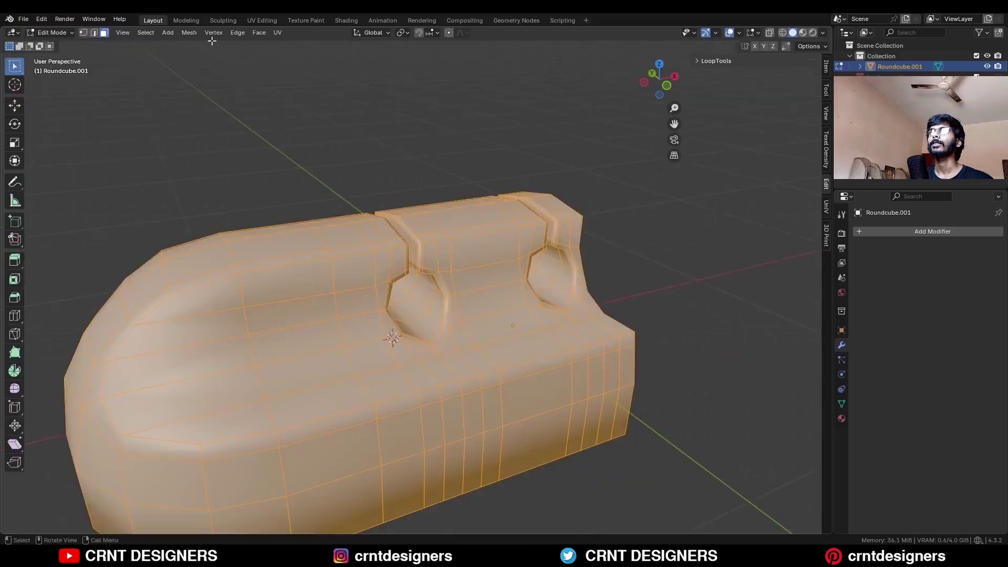
click(189, 32)
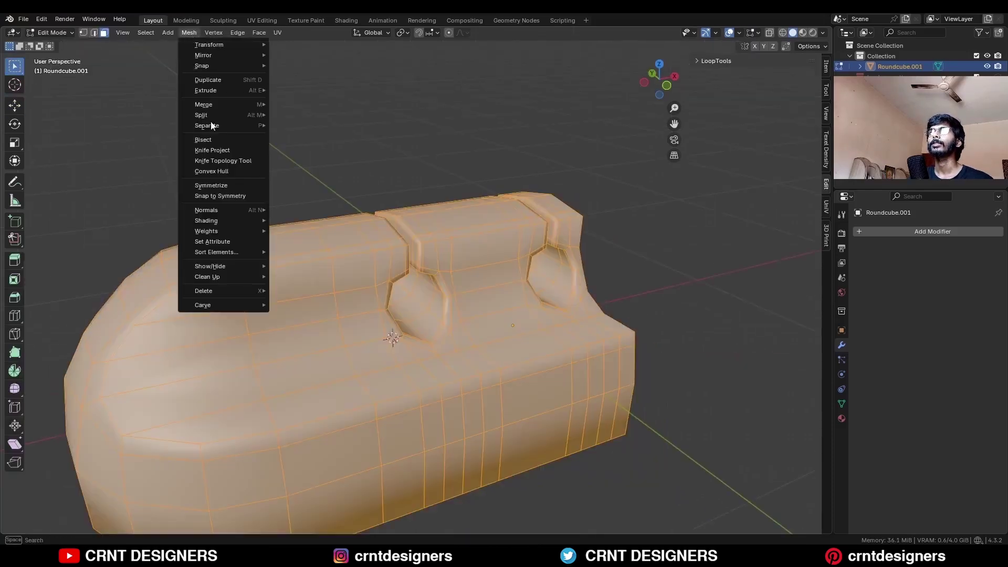
click(225, 188)
click(118, 512)
click(122, 465)
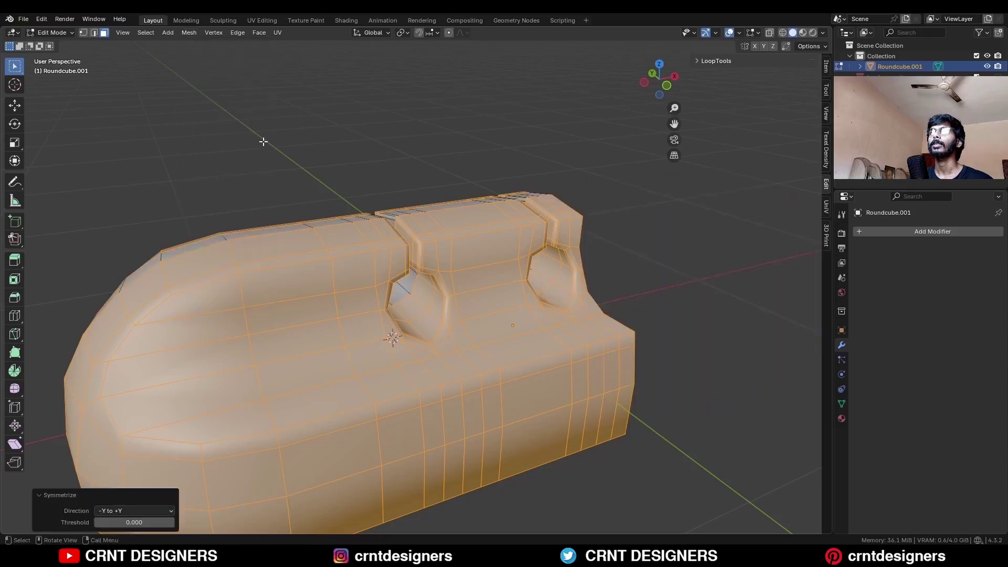
click(262, 141)
Add one unslid edge loop across the body between the rounded end and the start of the straight section.
middle_drag(509, 236, 349, 258)
key(ctrl+r)
click(381, 254)
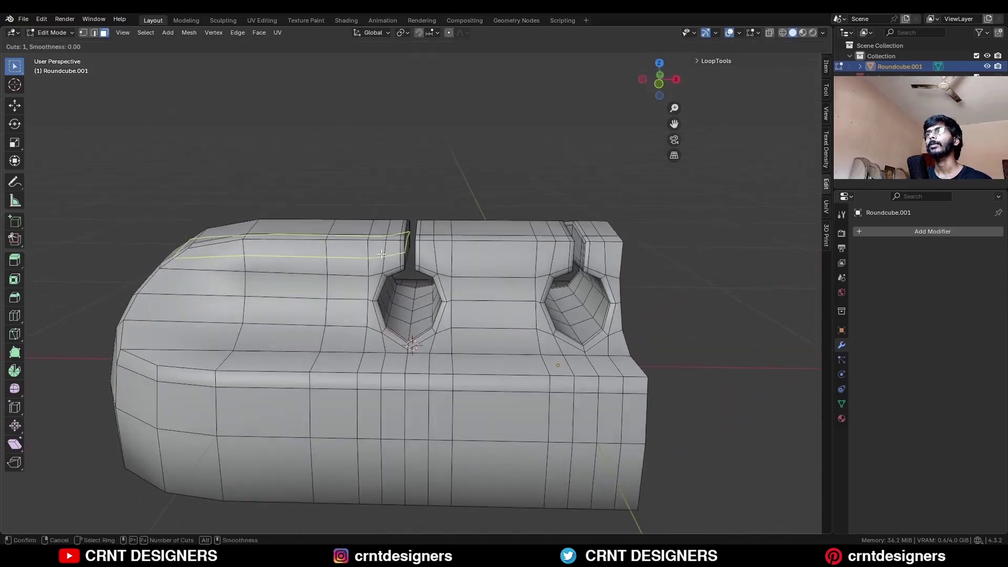
right_click(382, 254)
alt+click(327, 360)
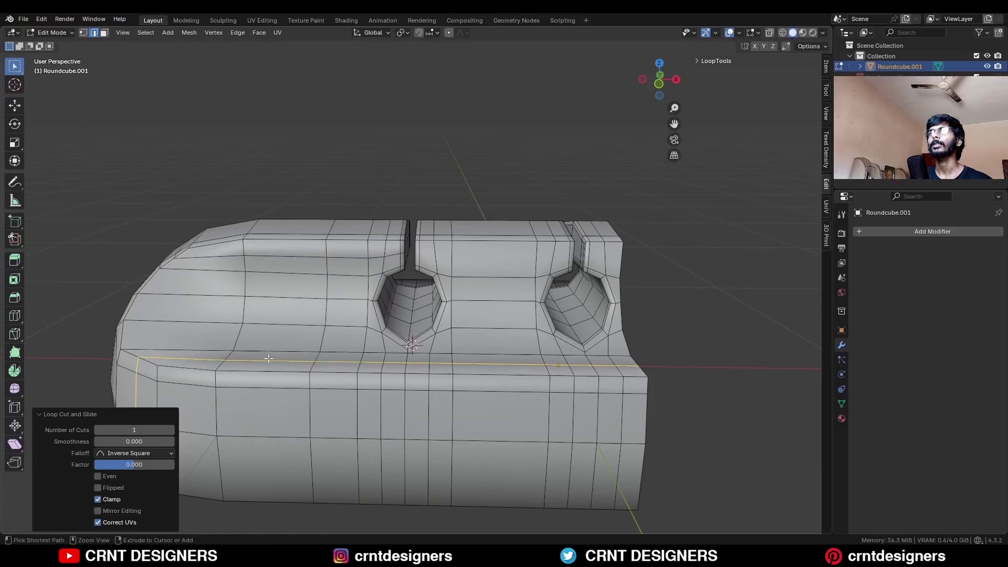
alt+click(181, 276)
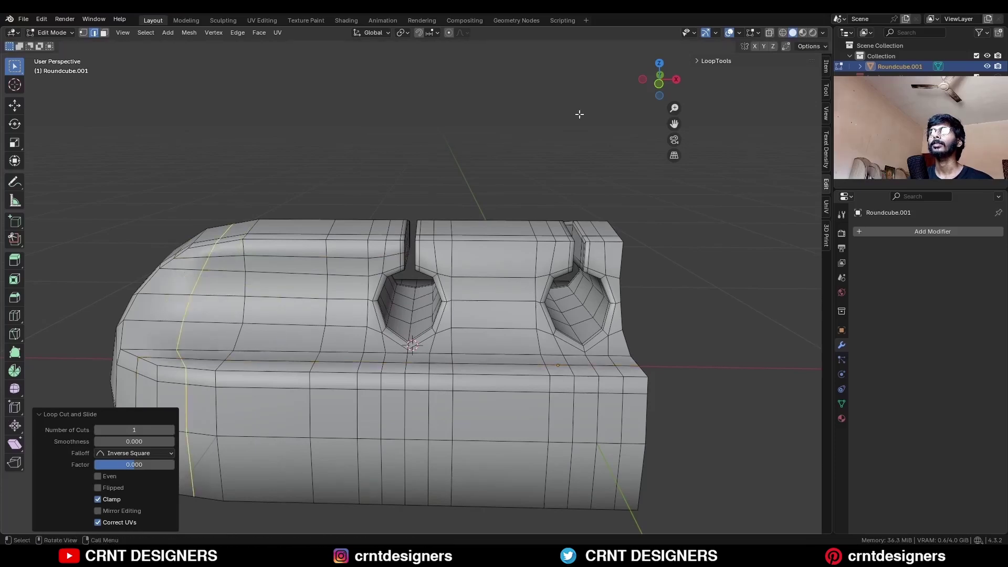
Slide the new edge loop slightly toward the body's rounded end, working in front view.
click(659, 83)
scroll(548, 231, up, 3)
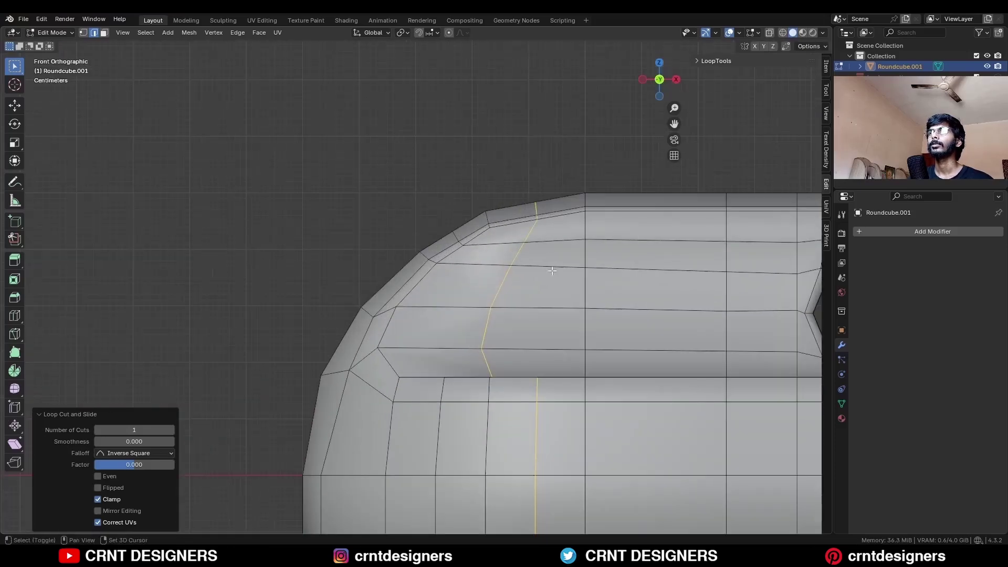
shift+middle_drag(553, 271, 506, 242)
key(g)
key(g)
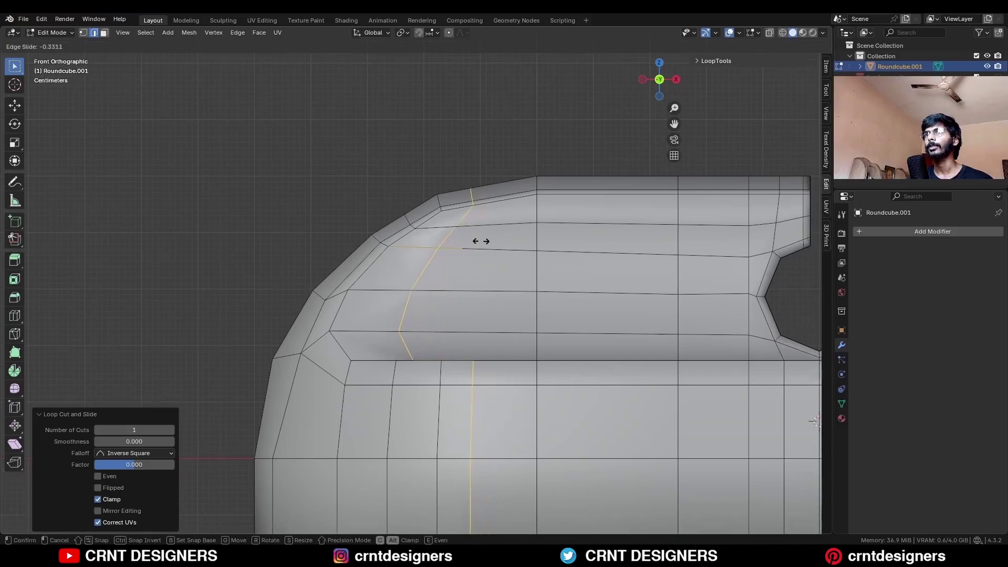
click(470, 242)
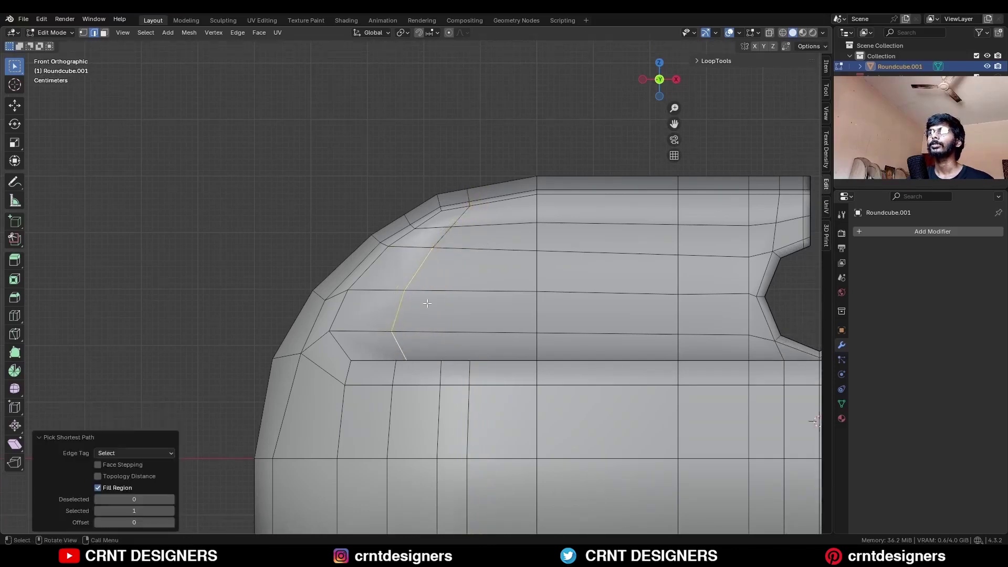
Slide the loop's segments inside the groove, then its middle edges alone, closer to the groove's rounded rim.
middle_drag(470, 242, 413, 425)
key(g)
key(g)
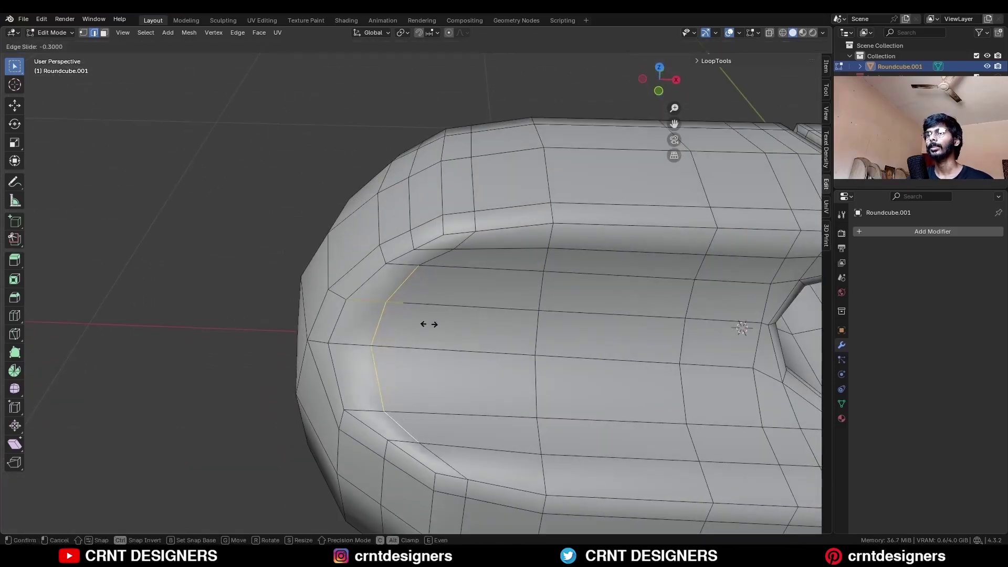
click(425, 324)
key(g)
key(g)
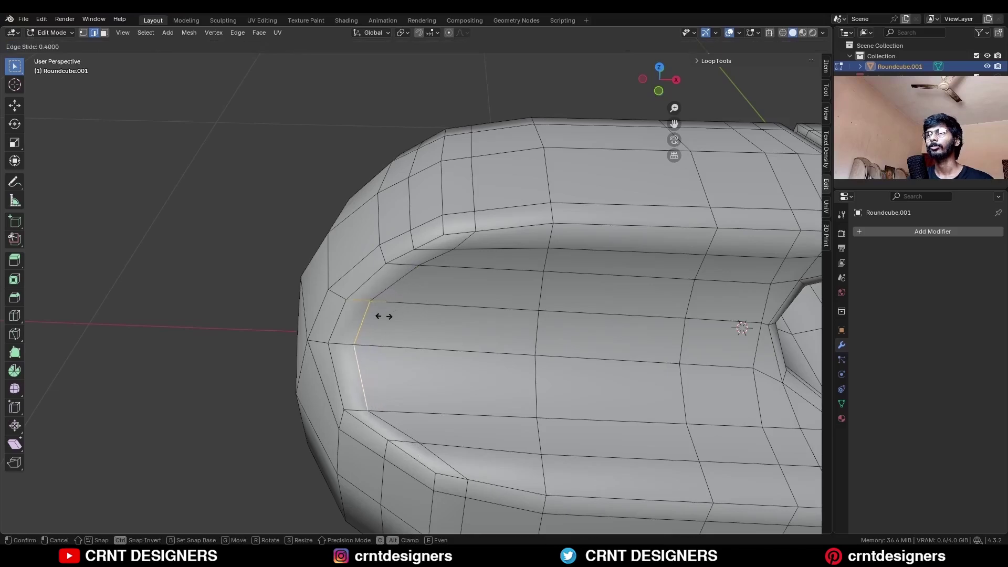
click(384, 316)
Slide the two outer vertices of the groove's inner border loop toward the rim so the loop follows its curve.
middle_drag(384, 316, 447, 300)
key(1)
click(428, 251)
key(g)
key(g)
click(428, 249)
middle_drag(429, 249, 427, 279)
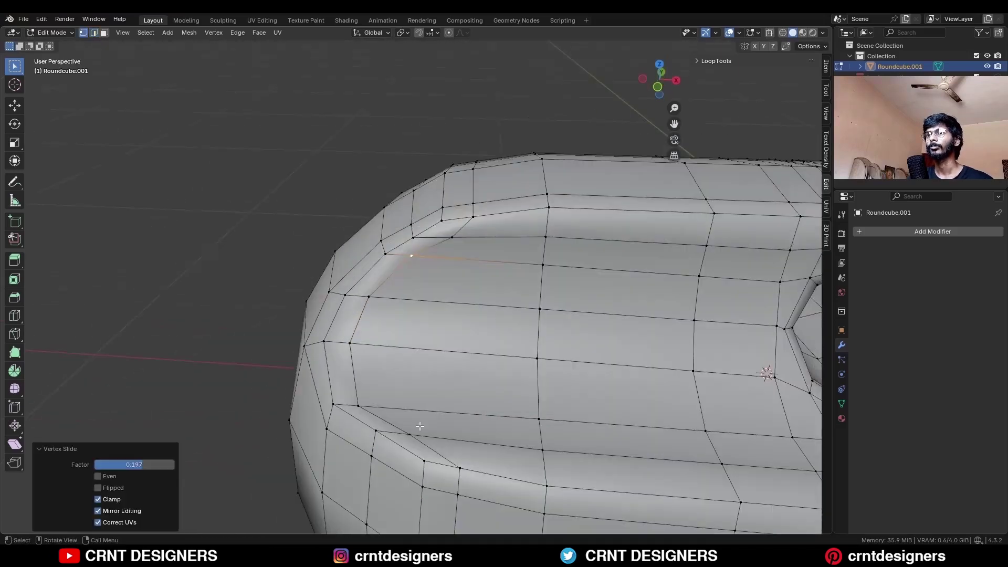
click(416, 427)
key(g)
key(g)
click(412, 428)
Slide the inner border's middle vertices at the groove's rounded end closer to the rim.
click(353, 336)
key(g)
key(g)
click(358, 333)
key(Escape)
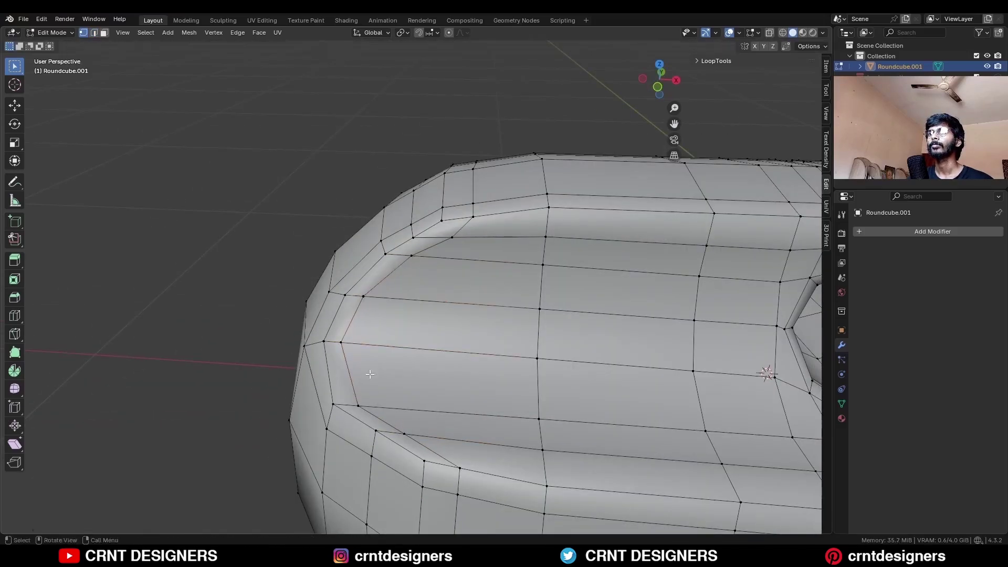
Dissolve the leftover part of the added edge loop on the body's outer side beside the groove.
middle_drag(417, 420, 445, 232)
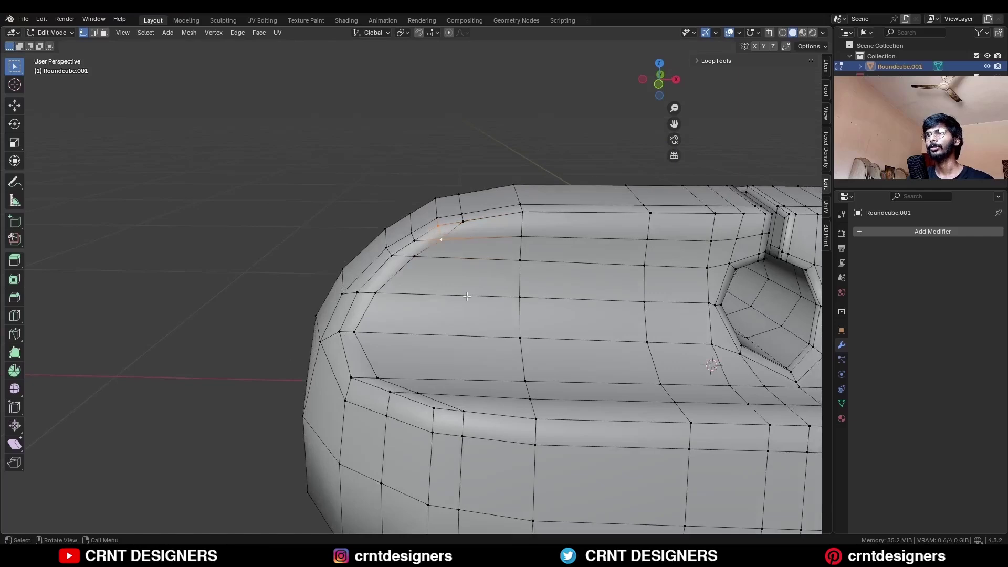
middle_drag(467, 297, 420, 371)
shift+click(404, 413)
key(2)
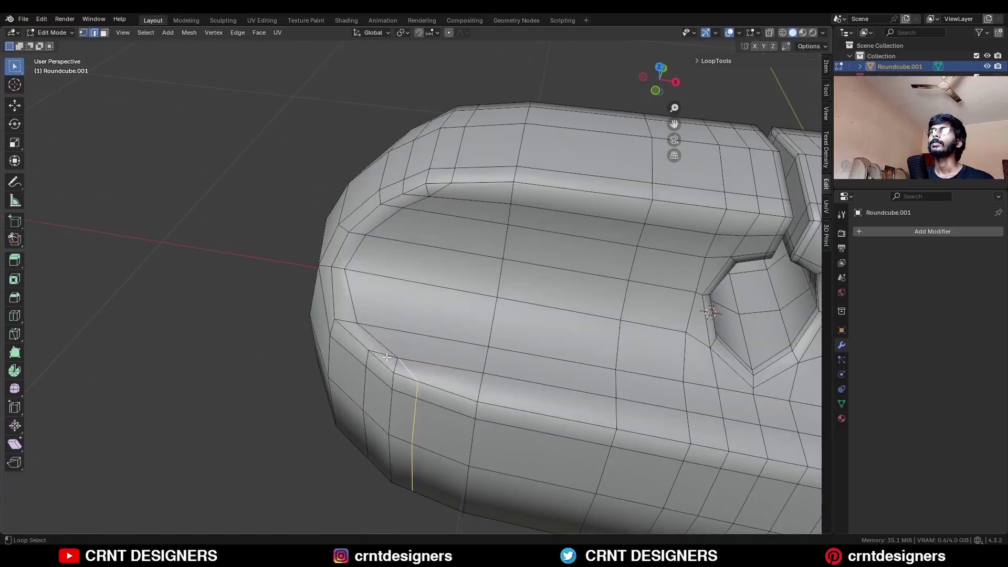
key(ctrl+x)
scroll(438, 305, down, 2)
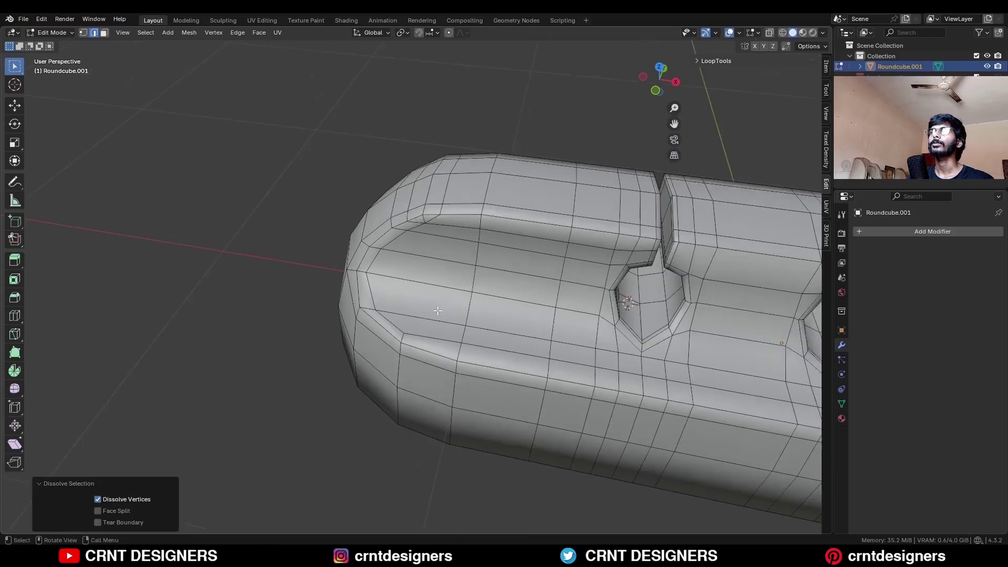
Slide the lengthwise edge loop just inside the groove's front lip to even out its spacing.
middle_drag(438, 305, 512, 332)
alt+click(586, 333)
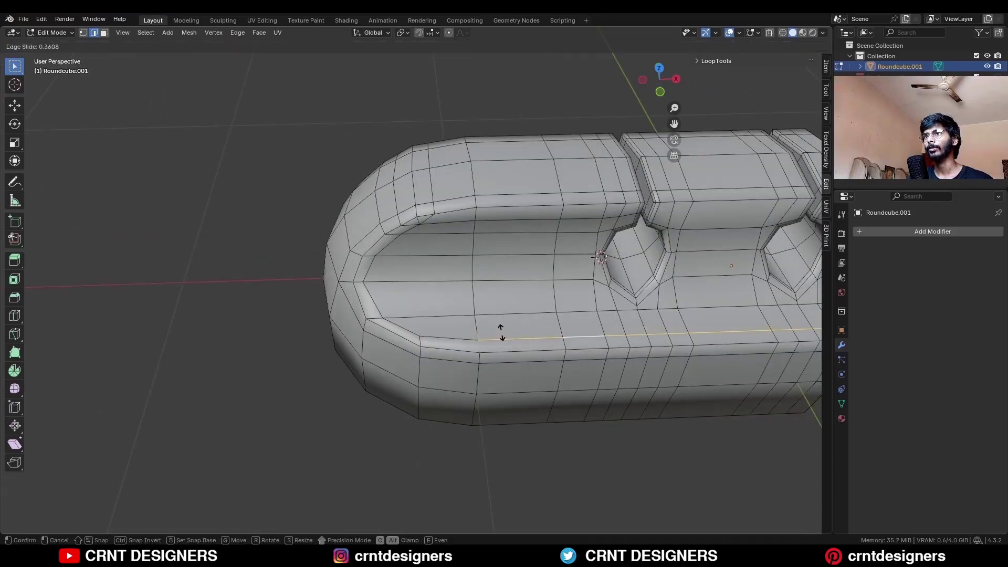
middle_drag(500, 331, 490, 282)
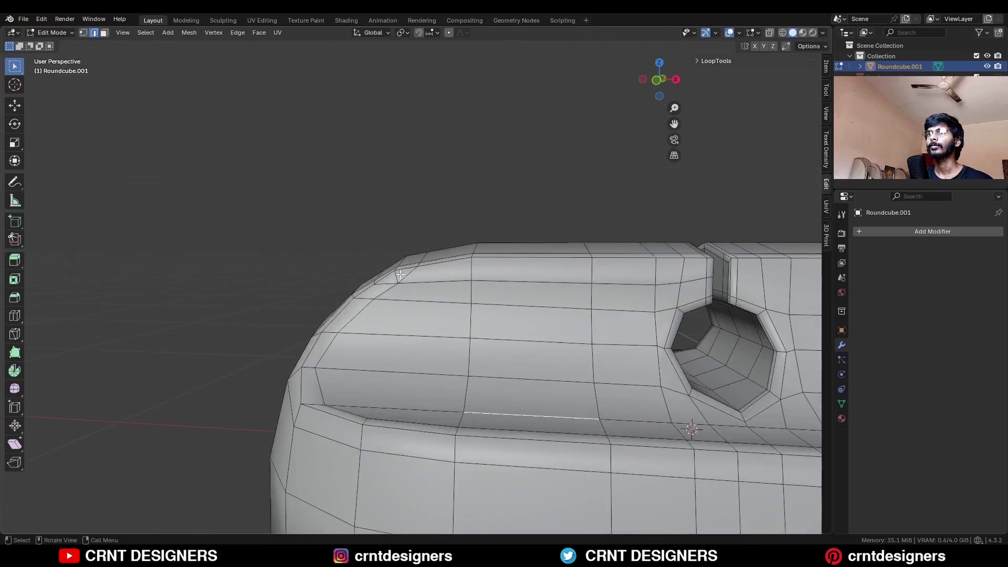
Symmetrize the whole cleaned-up mesh from -Y to +Y.
key(a)
click(185, 32)
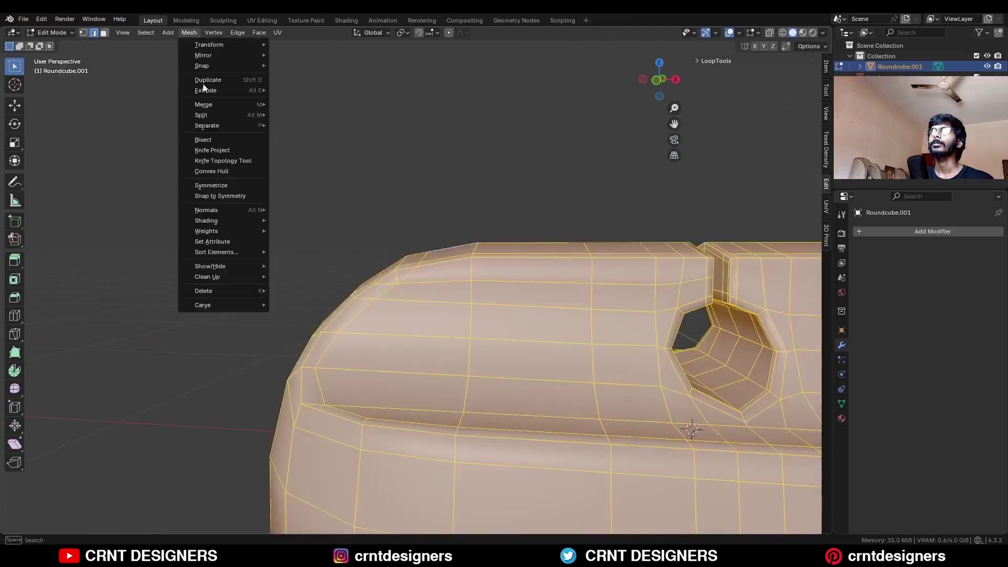
click(222, 187)
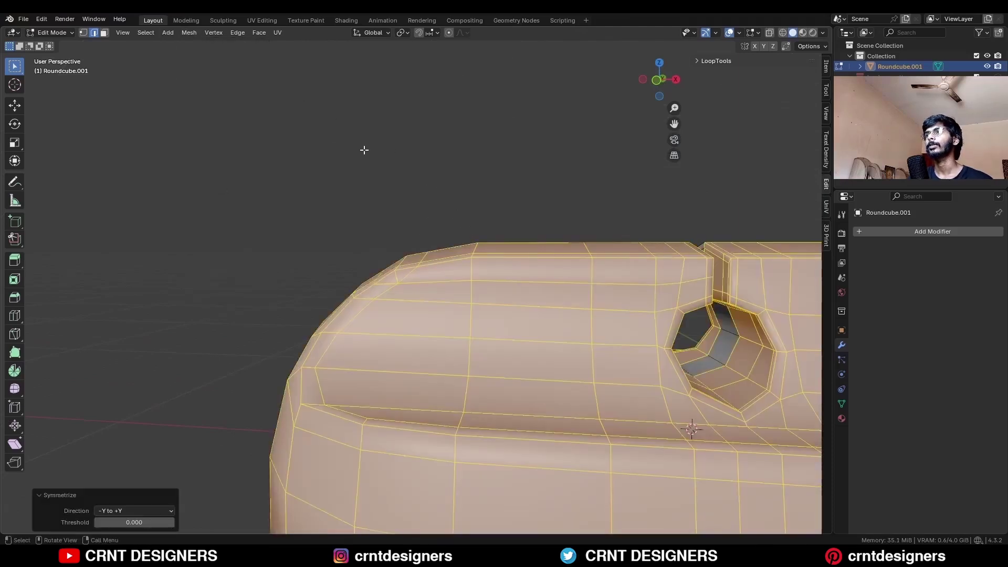
Dissolve the stray edges at the groove's rear lip near the body's rounded end.
key(alt+a)
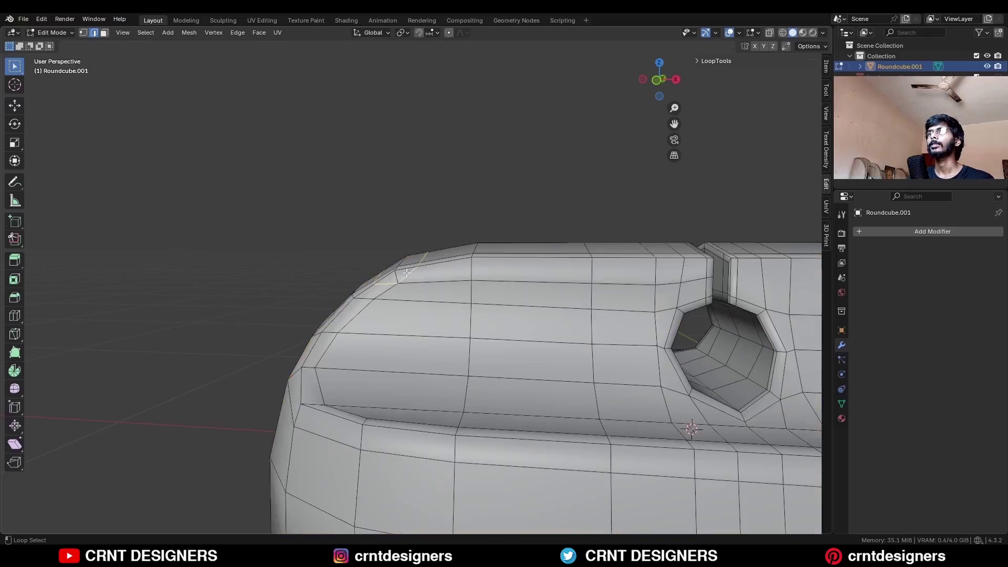
key(ctrl+x)
click(516, 207)
Slide the upper edge row between the rounded end and the first slot upward with a factor of -0.3.
shift+middle_drag(609, 261, 506, 275)
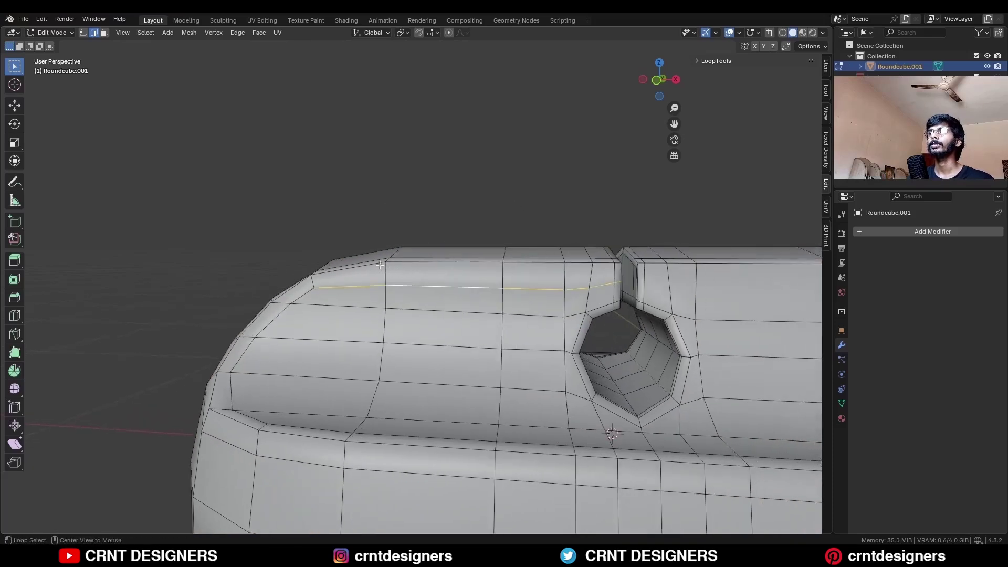
key(KP_1)
key(alt+z)
drag(368, 207, 309, 345)
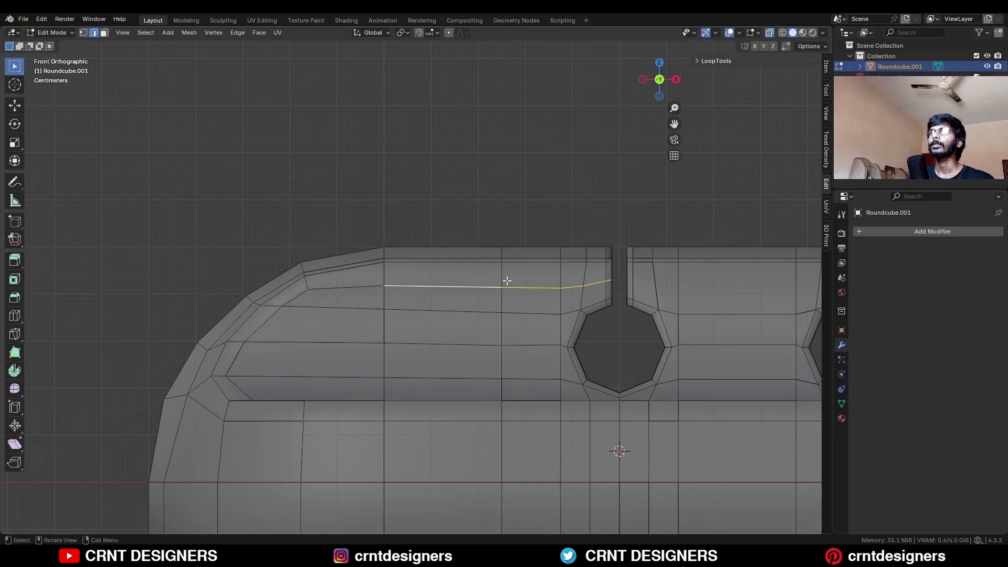
shift+middle_drag(506, 281, 479, 288)
key(g)
key(g)
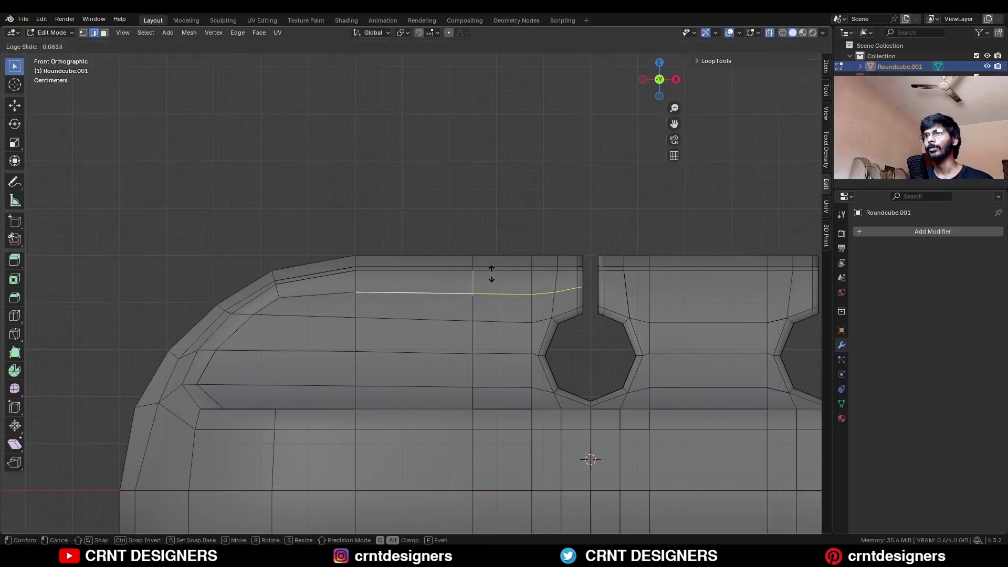
click(492, 270)
Flatten the part of the upper edge row next to the first slot by scaling it to 0 along Z.
shift+middle_drag(642, 284, 606, 298)
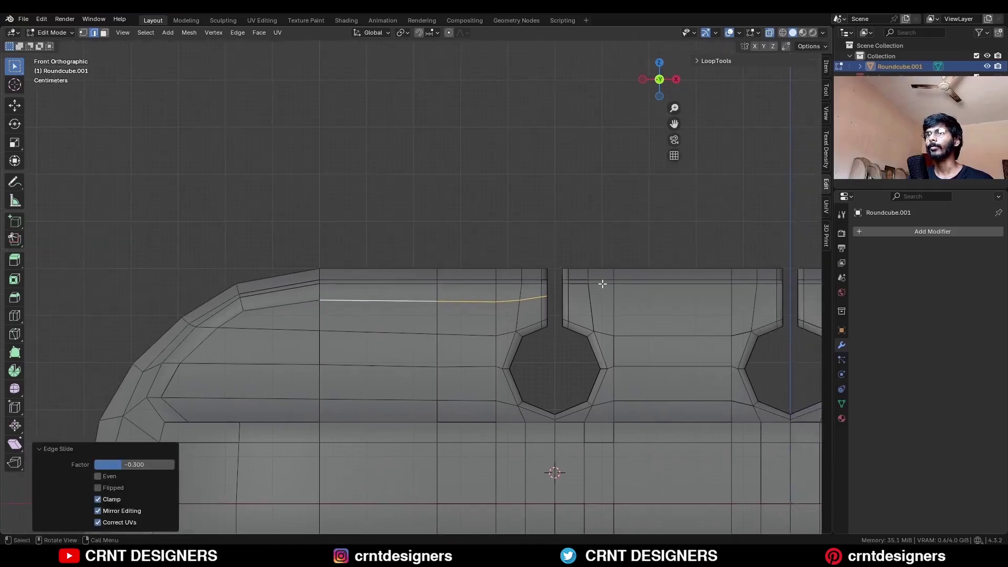
ctrl+drag(399, 274, 354, 363)
key(s)
key(z)
key(0)
key(Return)
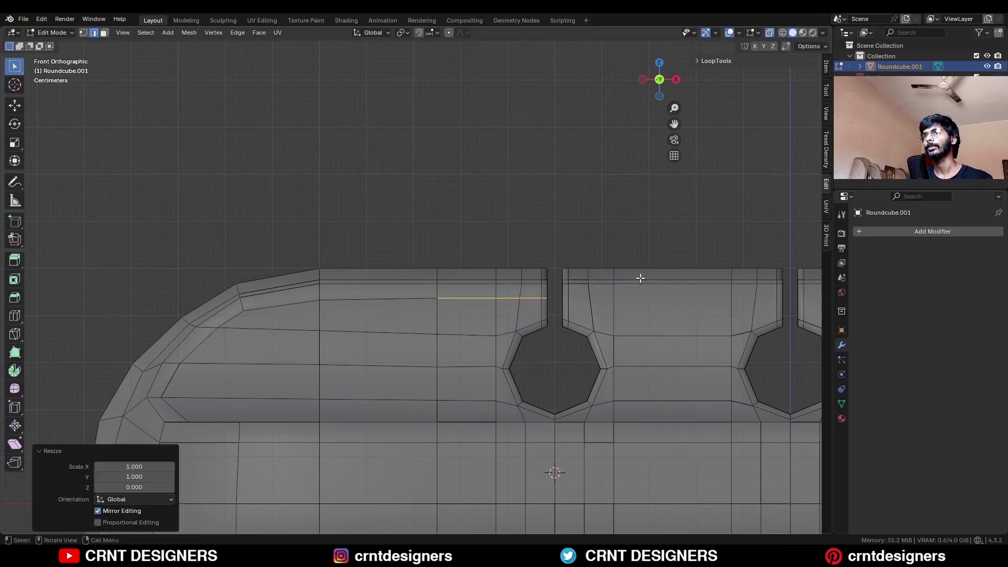
click(521, 244)
Knife-cut a straight edge that continues the flattened upper row across the slots to the body's flat end.
shift+middle_drag(666, 303, 505, 309)
key(1)
key(k)
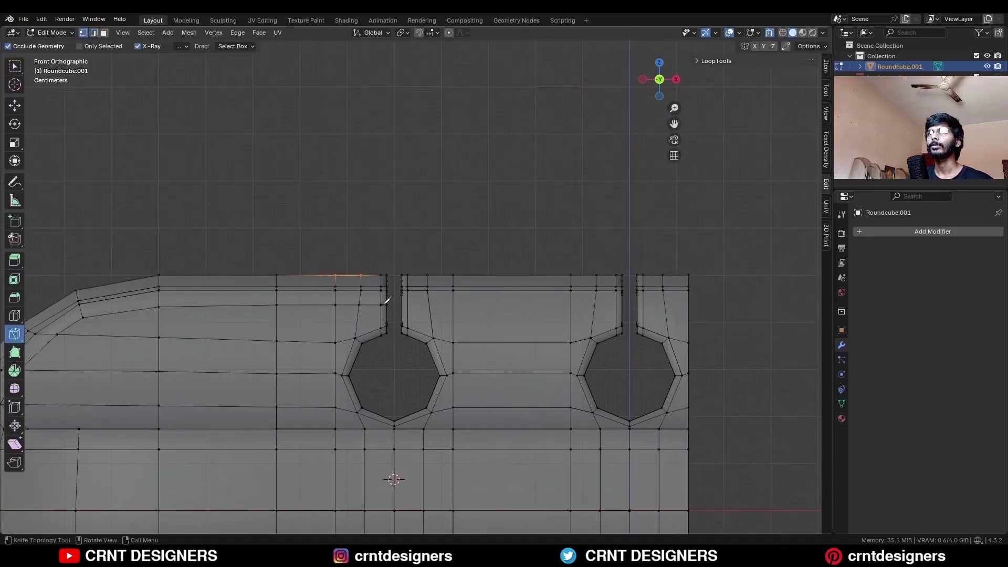
click(382, 304)
key(Return)
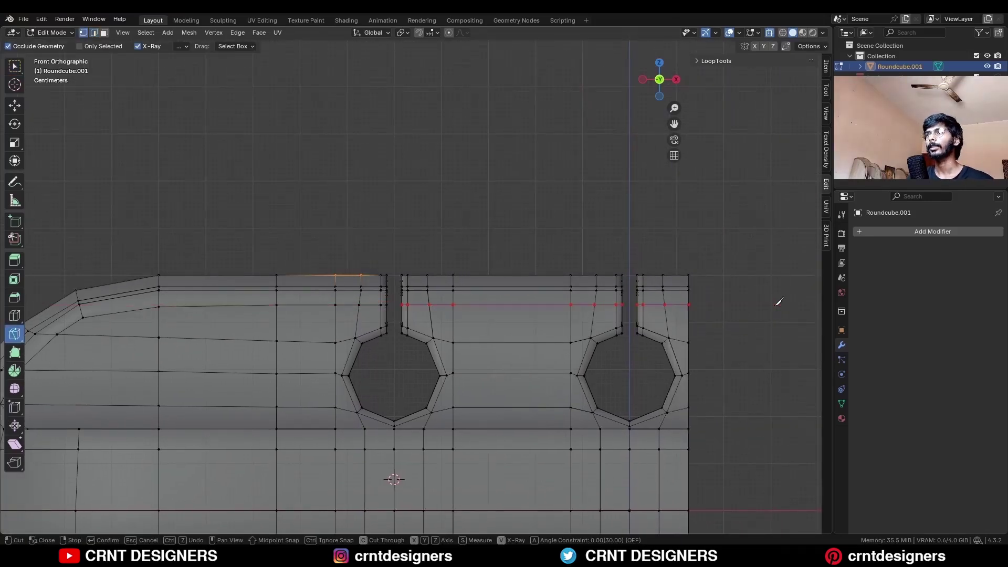
key(shift+space)
key(g)
key(alt+a)
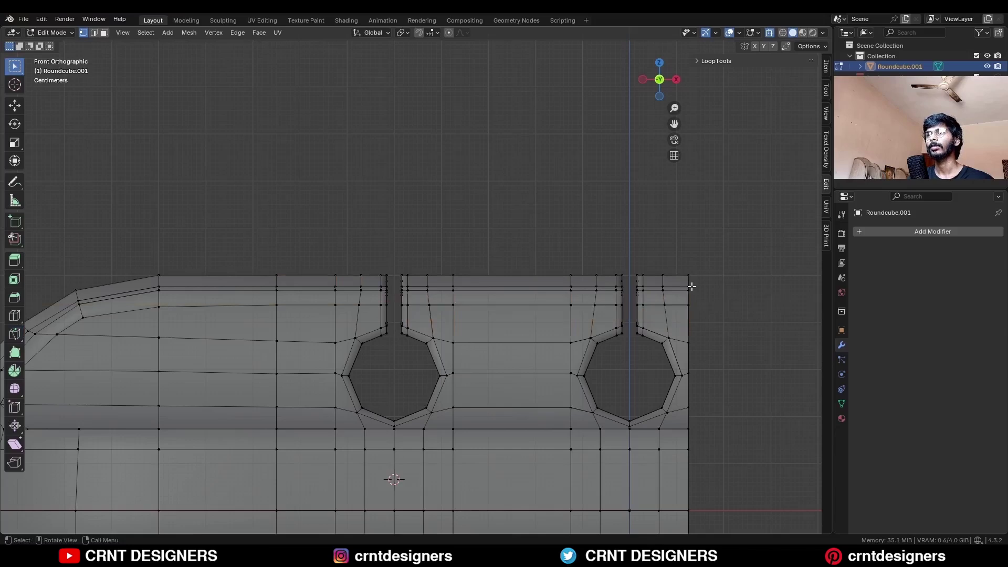
Symmetrize the whole mesh from -Y to +Y to copy the new upper edge row to the other side.
key(Tab)
scroll(537, 251, down, 3)
middle_drag(537, 256, 431, 257)
key(Tab)
key(a)
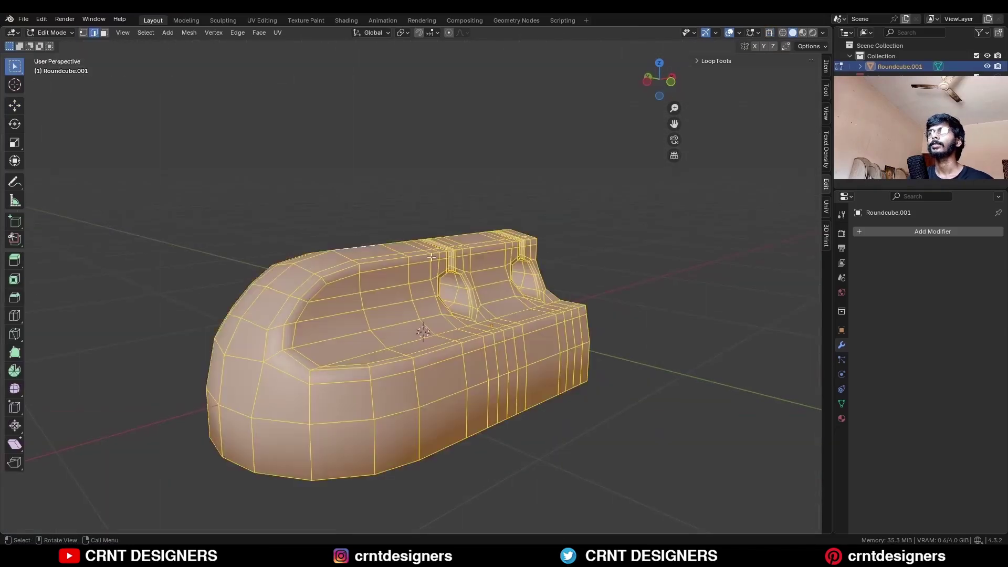
click(184, 32)
click(218, 185)
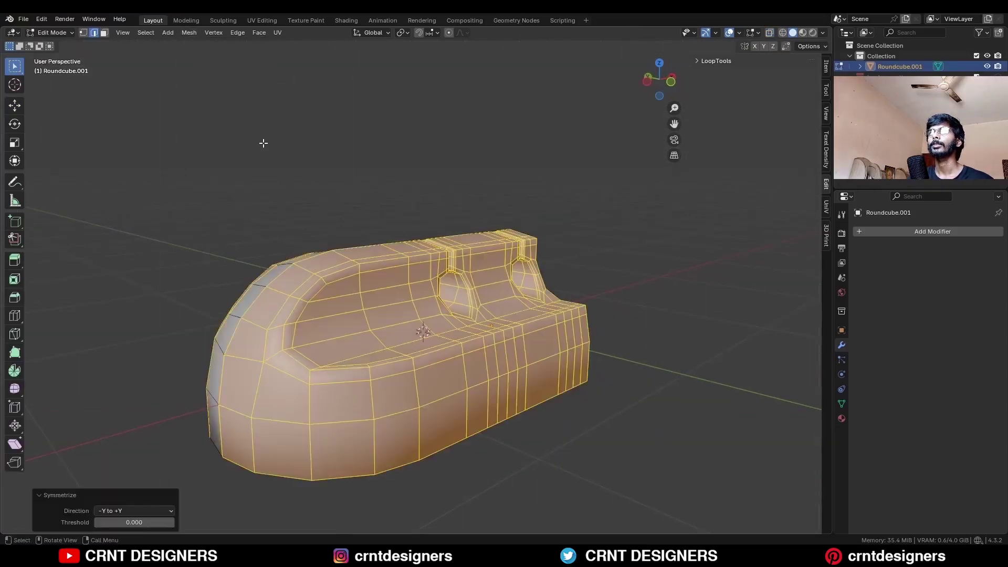
key(alt+a)
Add a Catmull-Clark Subdivision modifier at level 2 and disable its display in Edit Mode.
key(Tab)
middle_drag(504, 261, 555, 280)
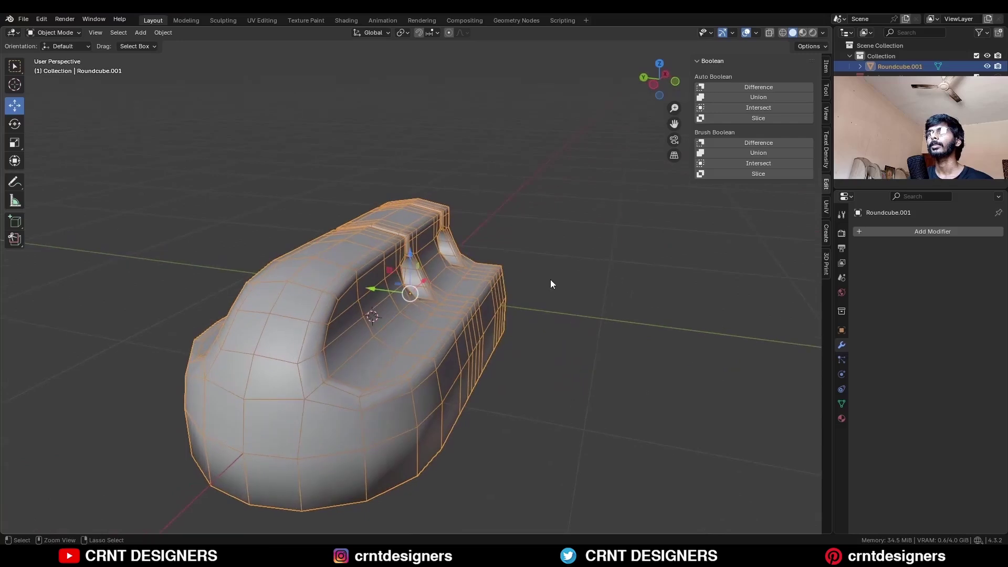
key(ctrl+2)
key(Tab)
key(KP_1)
click(943, 273)
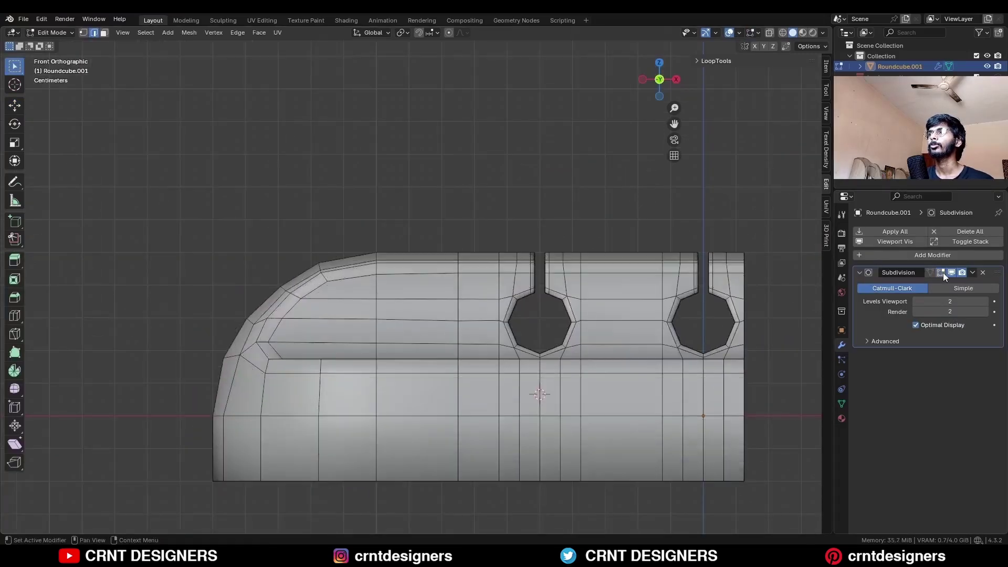
Select all the flat faces on the body's underside and delete them.
middle_drag(431, 252, 465, 189)
drag(548, 394, 463, 190)
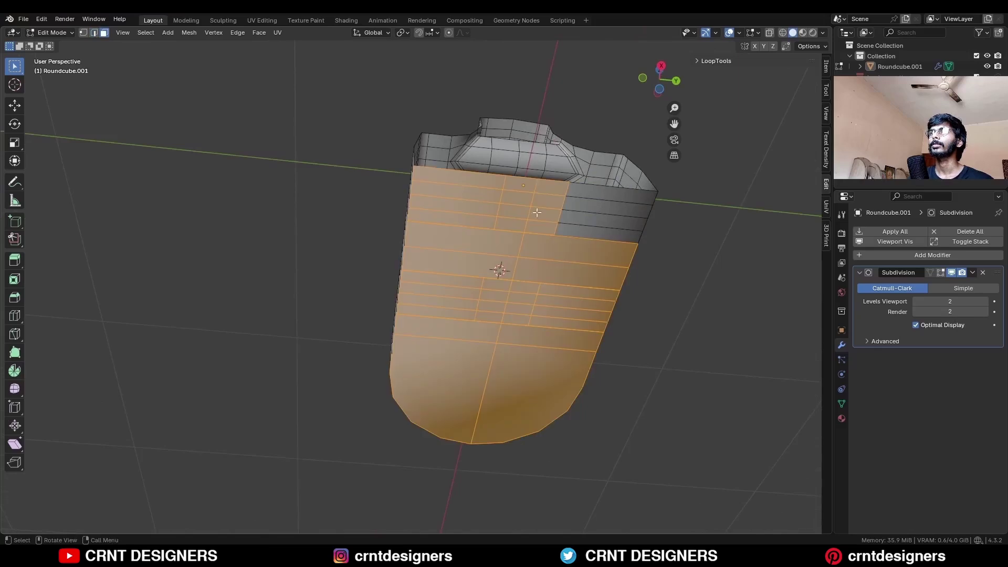
shift+drag(593, 188, 570, 245)
key(x)
click(571, 246)
Fill the open boundary loop around the underside with a single face.
middle_drag(570, 246, 486, 329)
alt+click(497, 336)
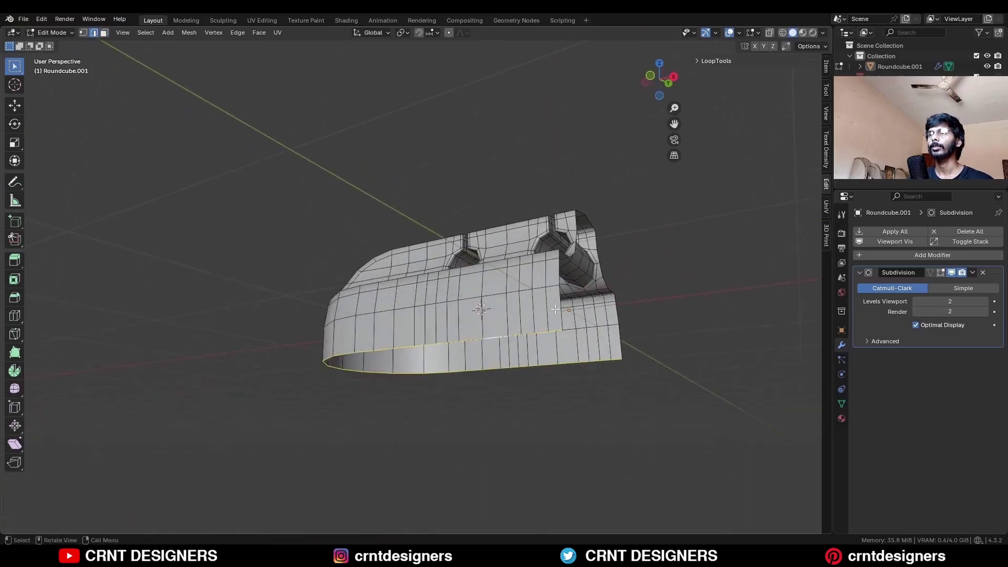
key(f)
Knife-cut the bottom face lengthwise along its centre line and crosswise through the two vertex pairs where the rounded end begins.
key(ctrl+KP_7)
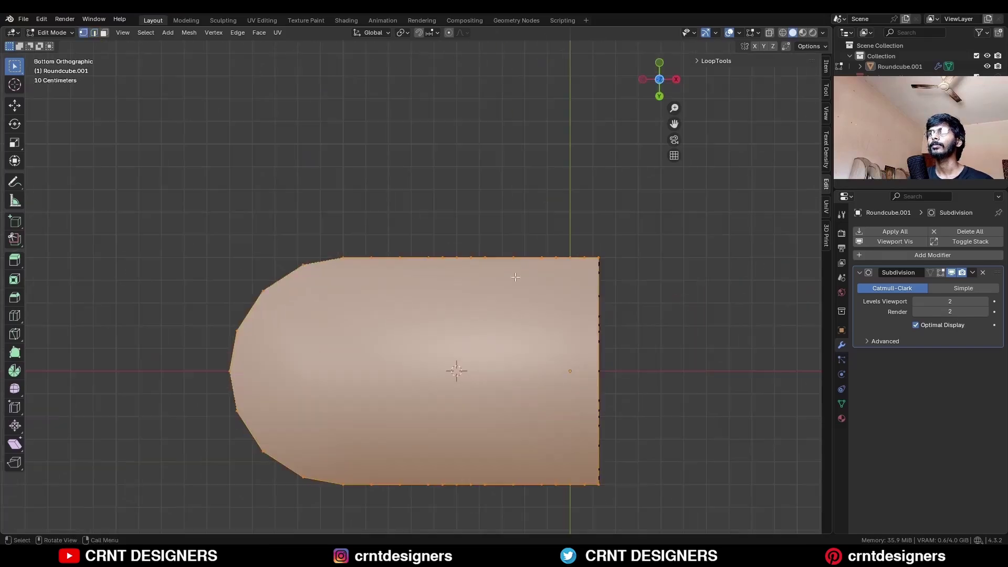
key(k)
click(357, 415)
key(Return)
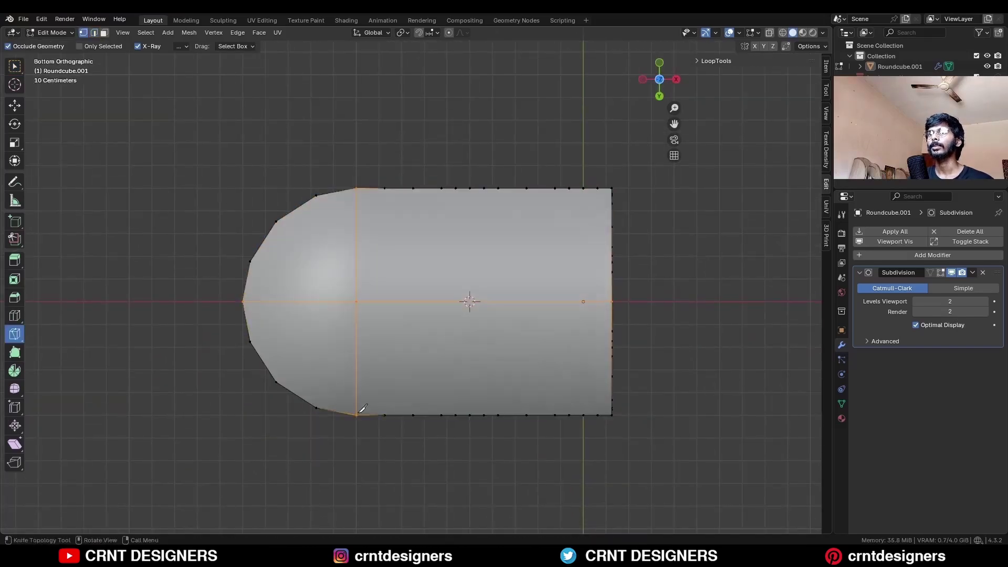
click(316, 195)
click(316, 408)
key(Return)
Knife-cut two lengthwise edges across the bottom, one on each side of the centre line, from the rounded end to the flat end.
click(250, 342)
click(612, 342)
key(Return)
click(612, 261)
key(Return)
Knife-cut crosswise edges between opposite side vertices on the bottom, from the rounded end up to the first slot's centre.
click(385, 188)
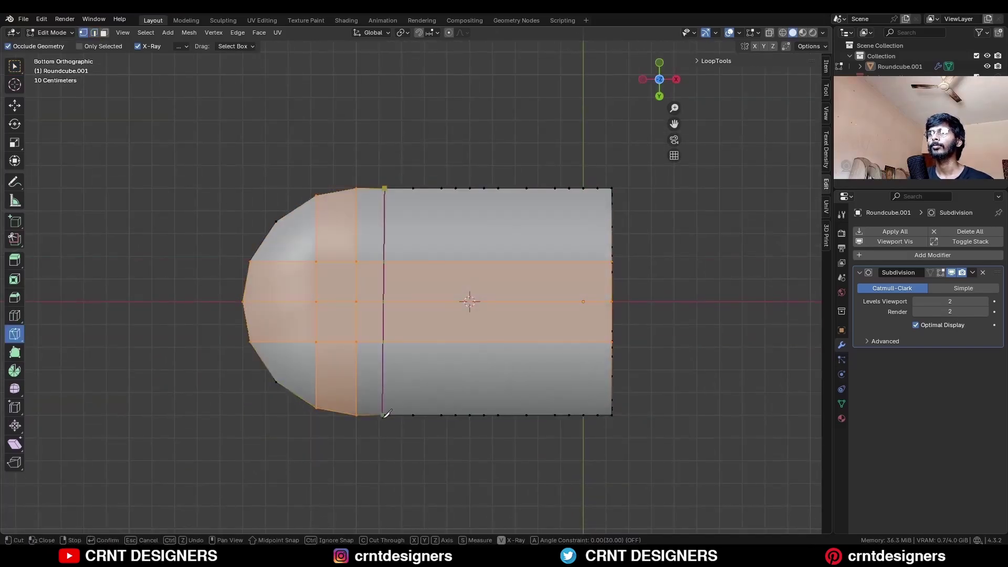
click(385, 415)
key(Return)
click(413, 188)
click(412, 415)
key(Return)
click(470, 415)
key(Return)
Continue the crosswise knife cuts between the remaining opposite side vertices on the bottom, up to the flat end.
click(484, 188)
key(y)
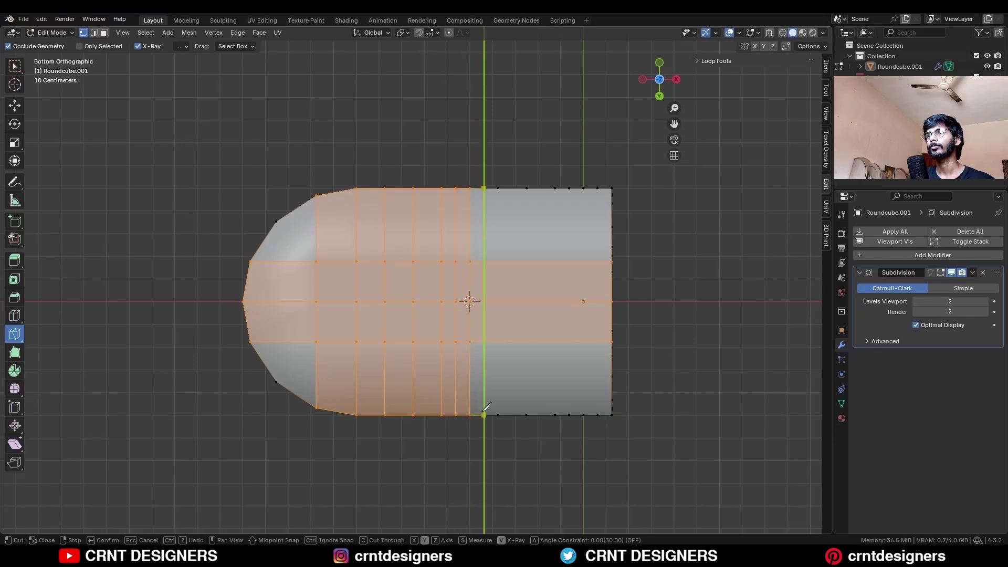
click(483, 415)
key(Return)
click(498, 188)
click(498, 415)
click(569, 415)
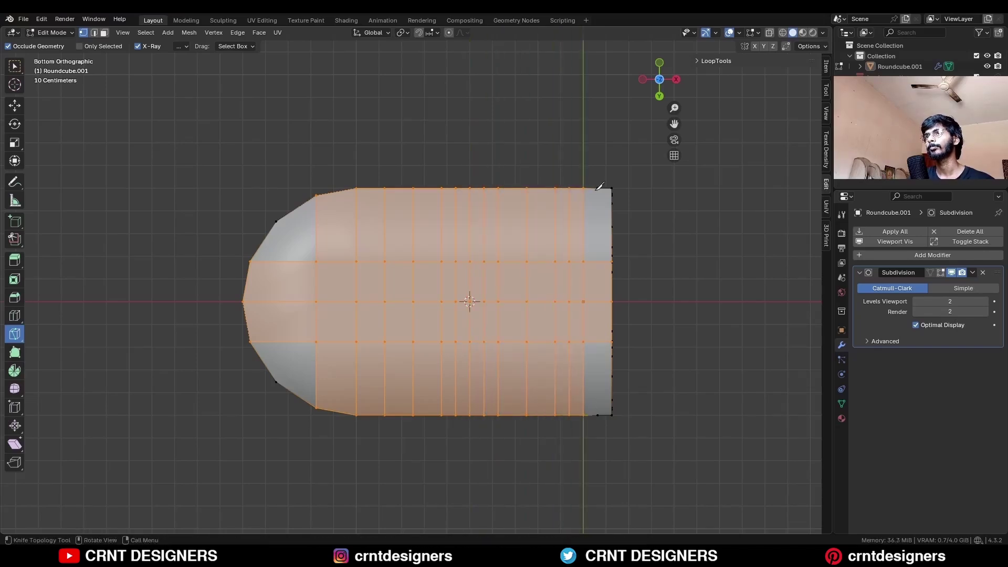
key(Return)
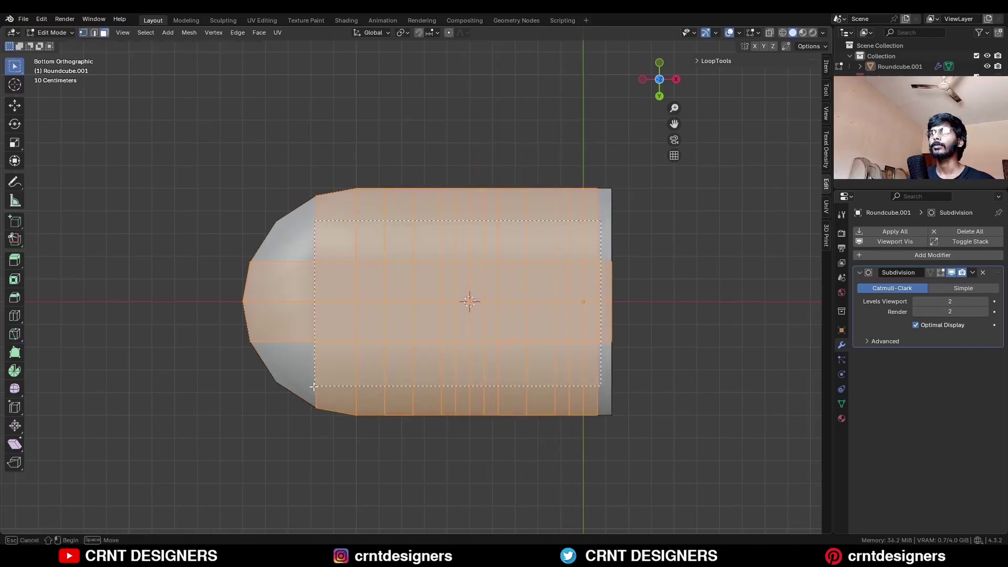
Select all the bottom faces and inset them by about 0.04 m with the boundary option off.
drag(313, 387, 304, 389)
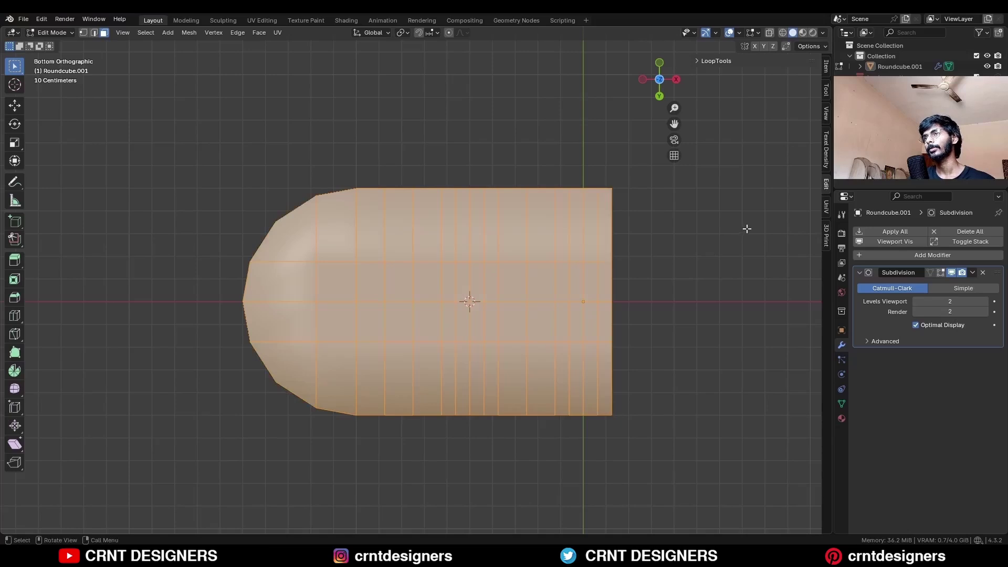
key(i)
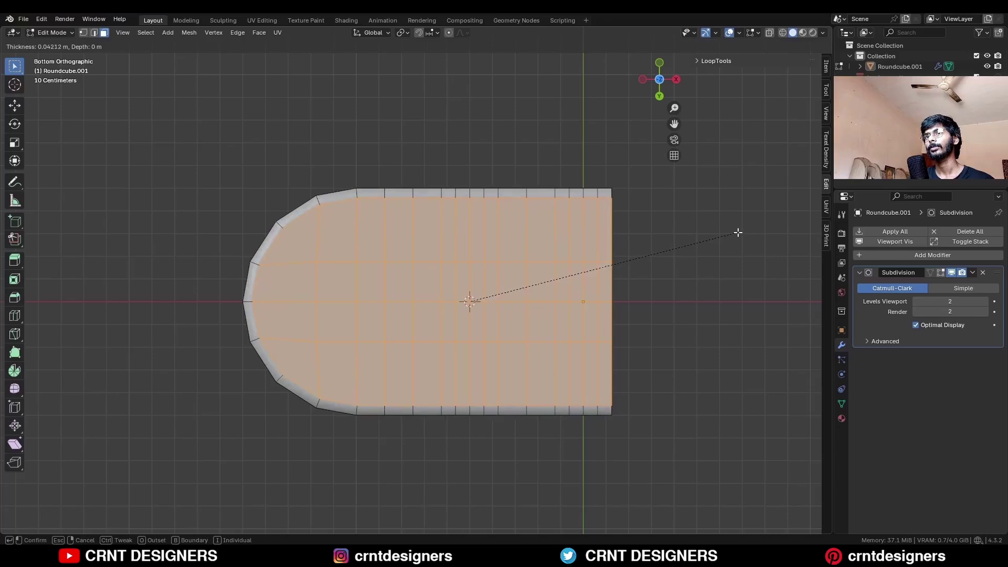
click(738, 233)
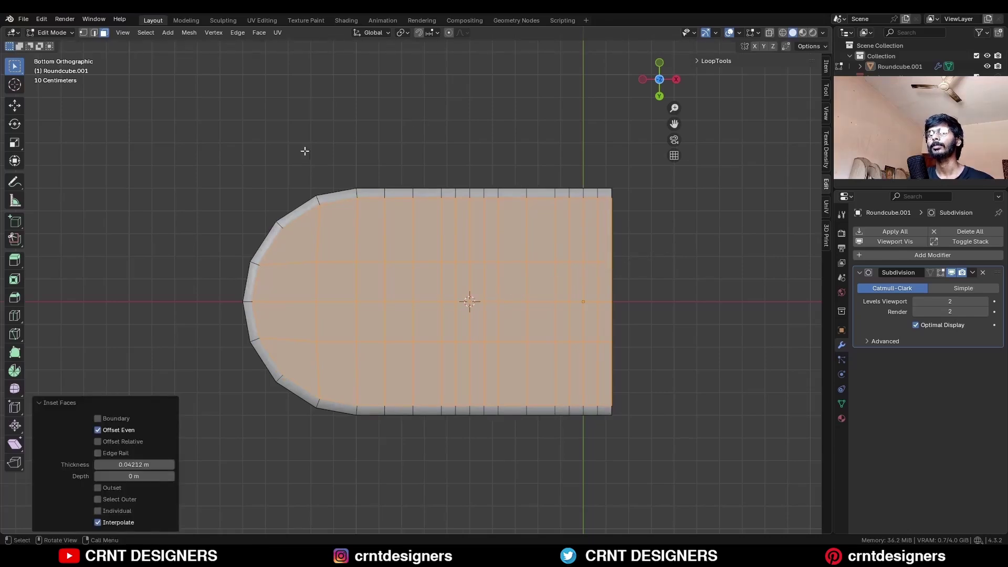
middle_drag(349, 99, 405, 179)
click(130, 465)
drag(130, 465, 114, 452)
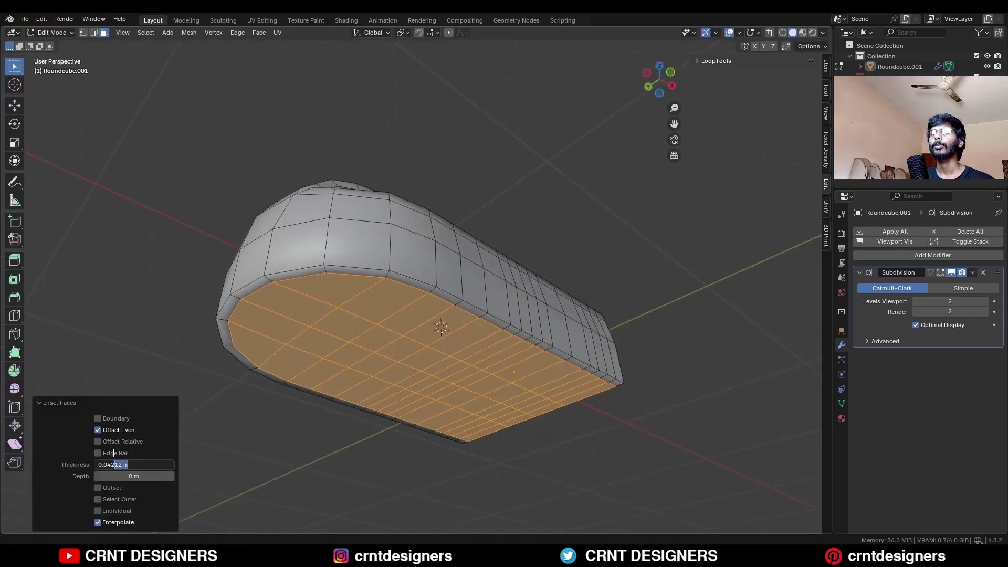
key(Return)
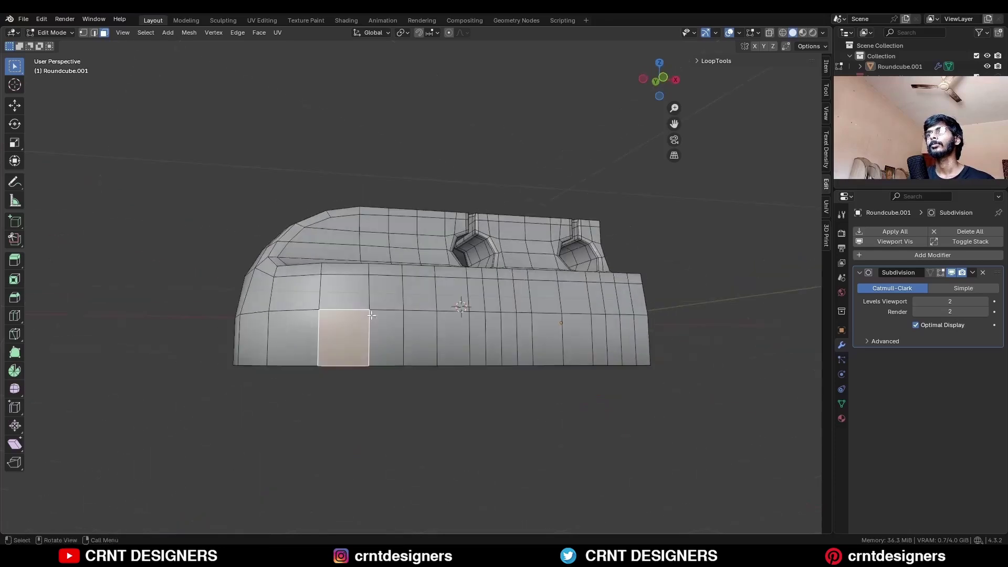
Add a horizontal loop cut close to the body's bottom edge and symmetrize the whole mesh from -X to +X.
key(ctrl+r)
click(367, 332)
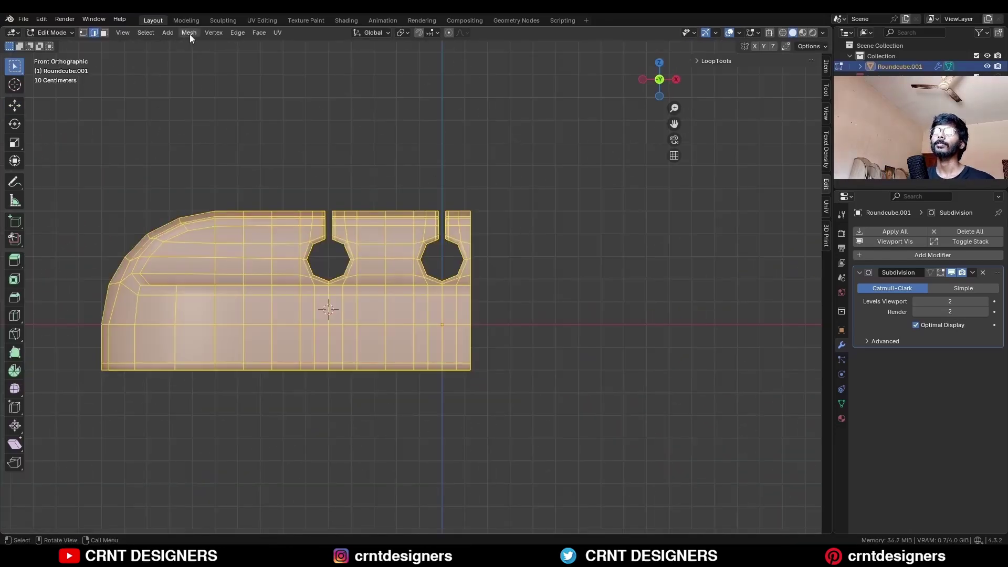
click(190, 33)
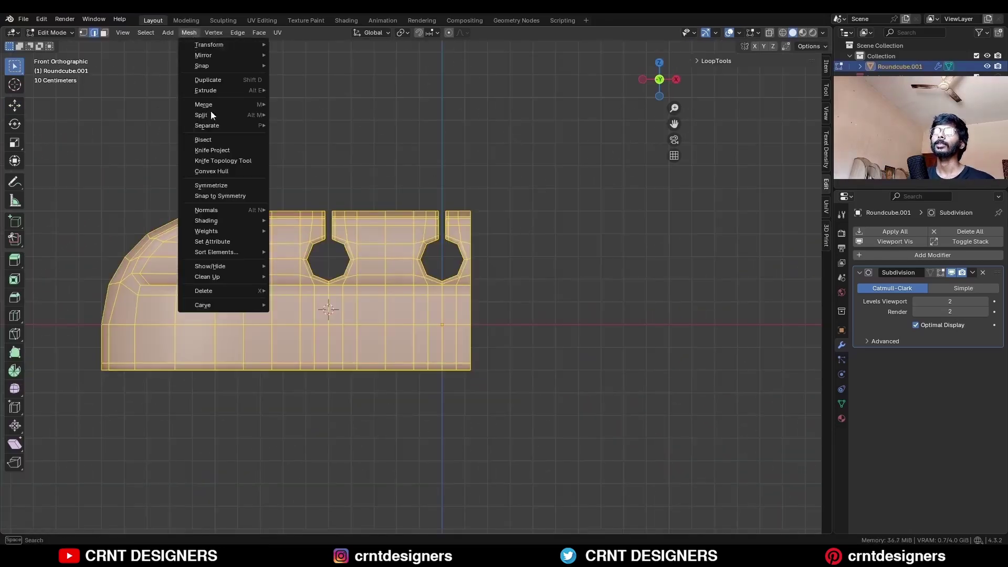
click(221, 183)
key(alt+a)
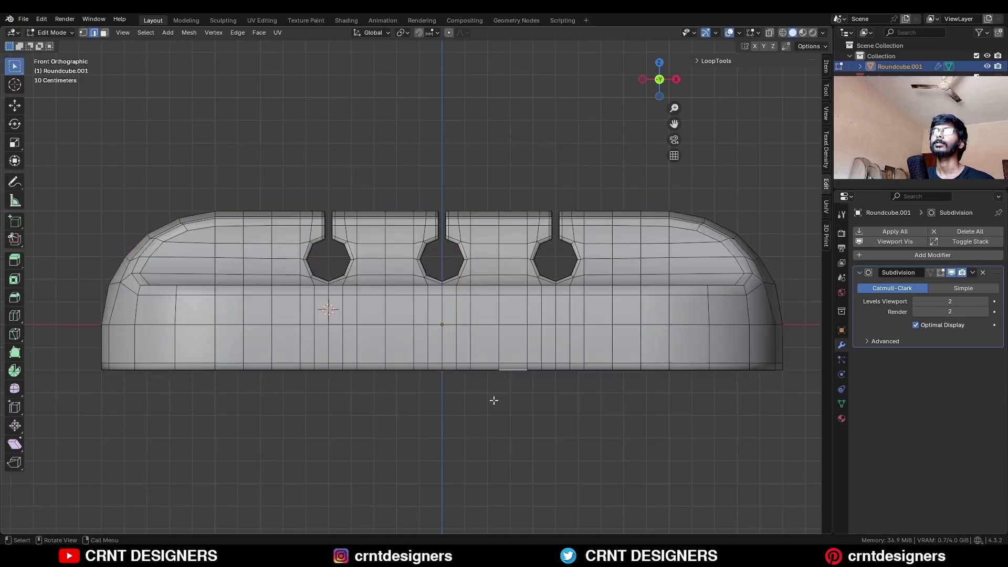
In Object Mode, move the full body 0.2 m up along Z so its base rests on the ground line.
key(Tab)
ctrl+drag(442, 296, 447, 253)
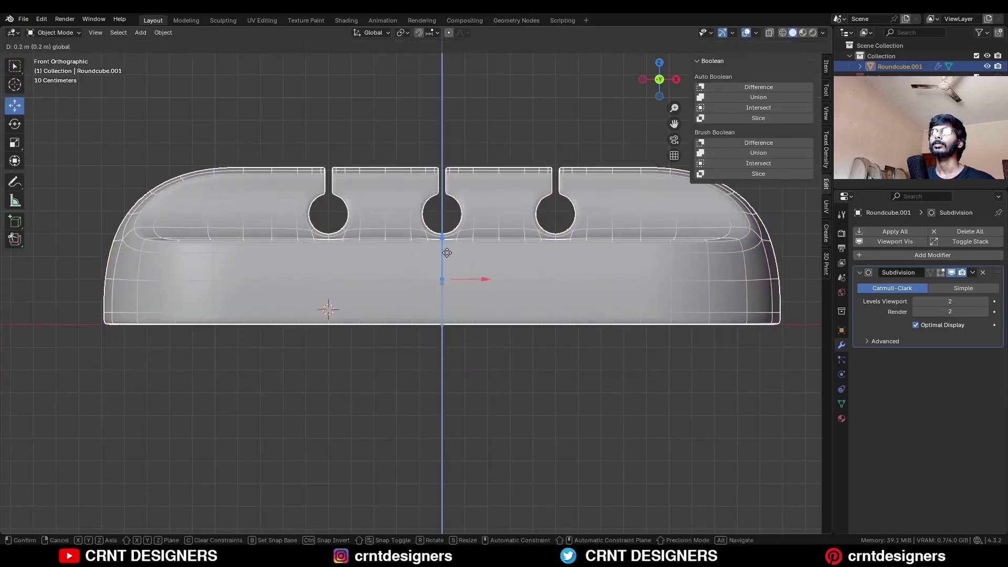
click(399, 160)
Shade the body smooth and hide the viewport overlays for a clean view of it.
scroll(410, 200, down, 3)
middle_drag(421, 244, 694, 263)
click(443, 219)
right_click(446, 218)
click(446, 216)
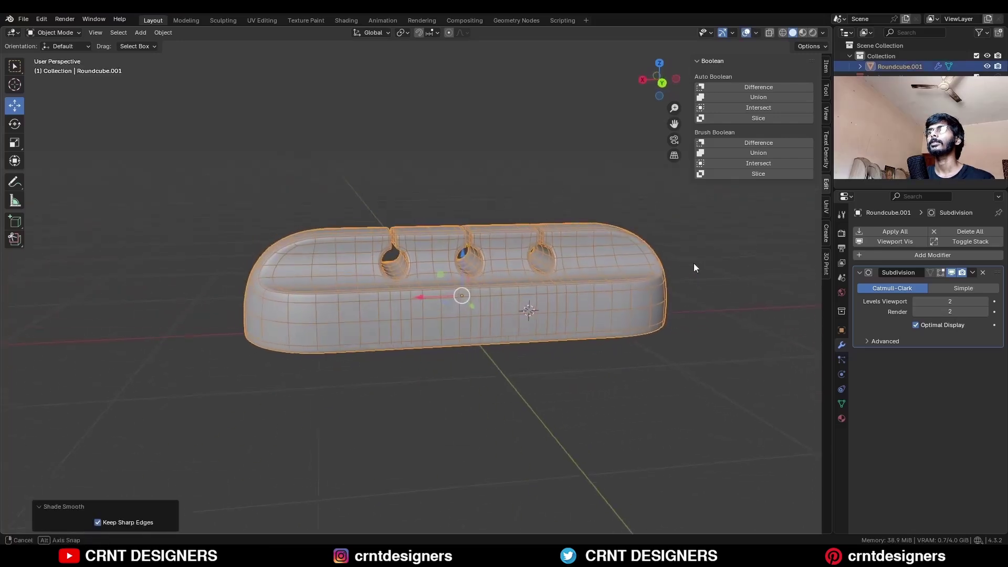
click(685, 270)
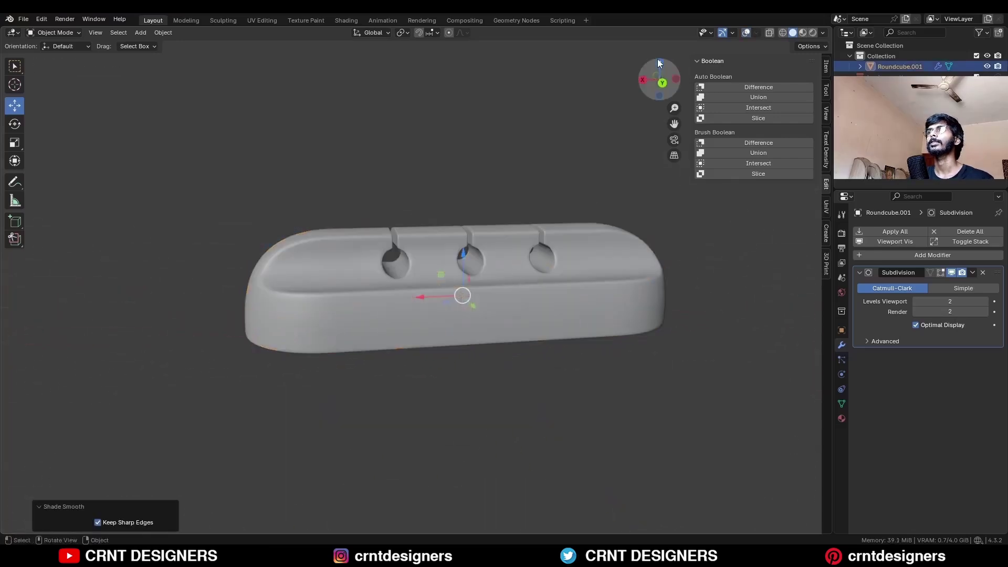